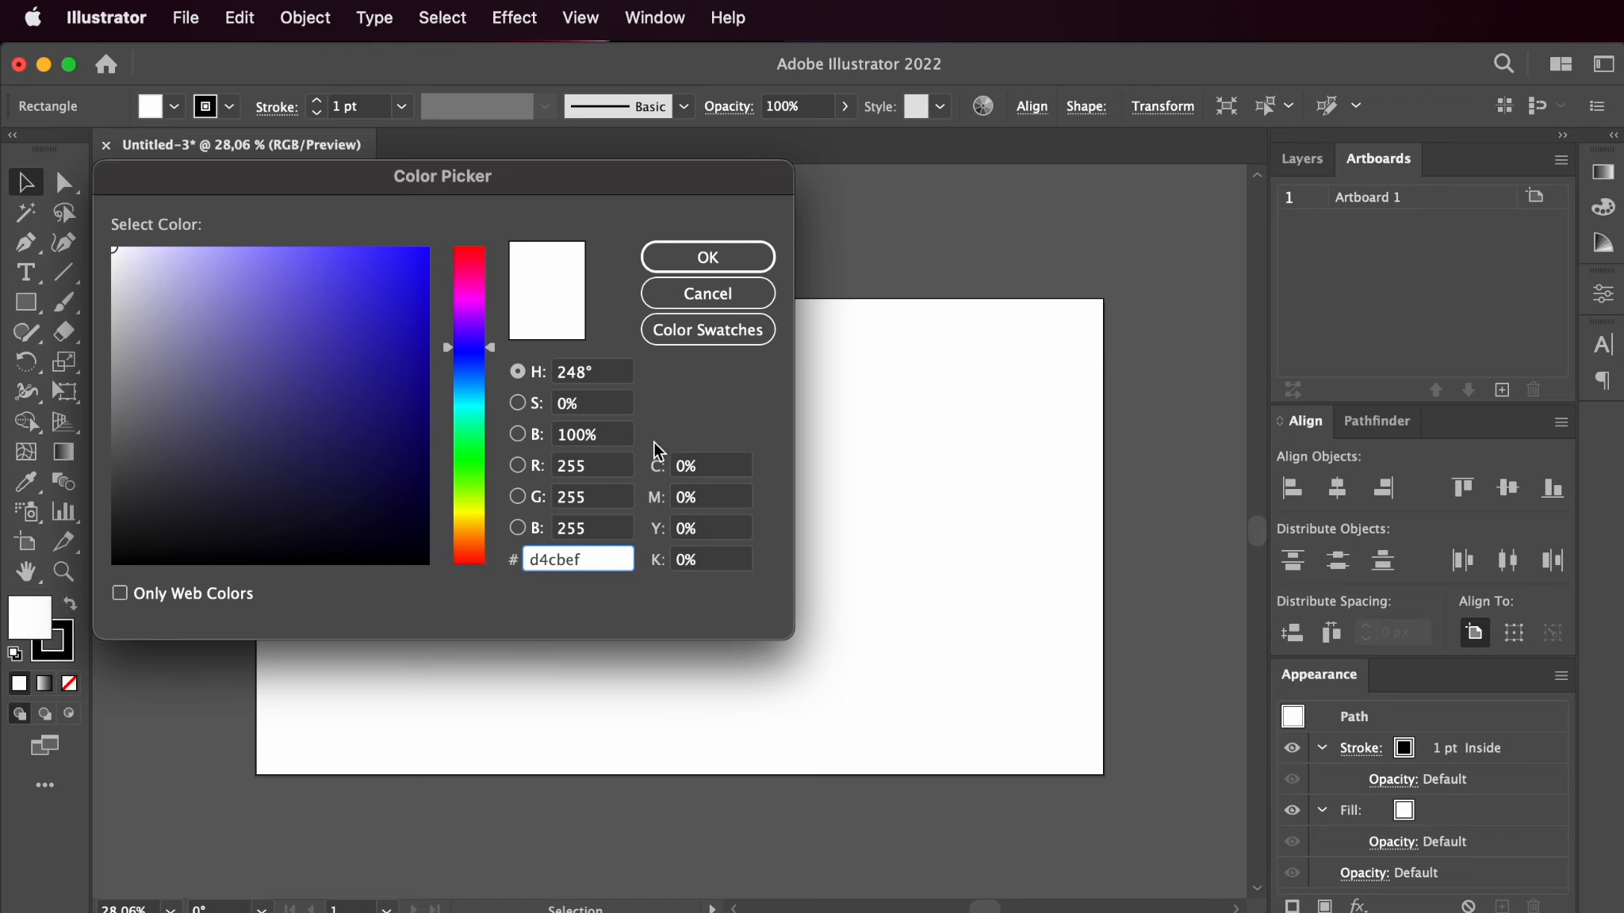
# - Fill the third colour square with #d4cbef and the fourth one with #fef1f4
pyautogui.click(682, 254)
pyautogui.click(460, 257)
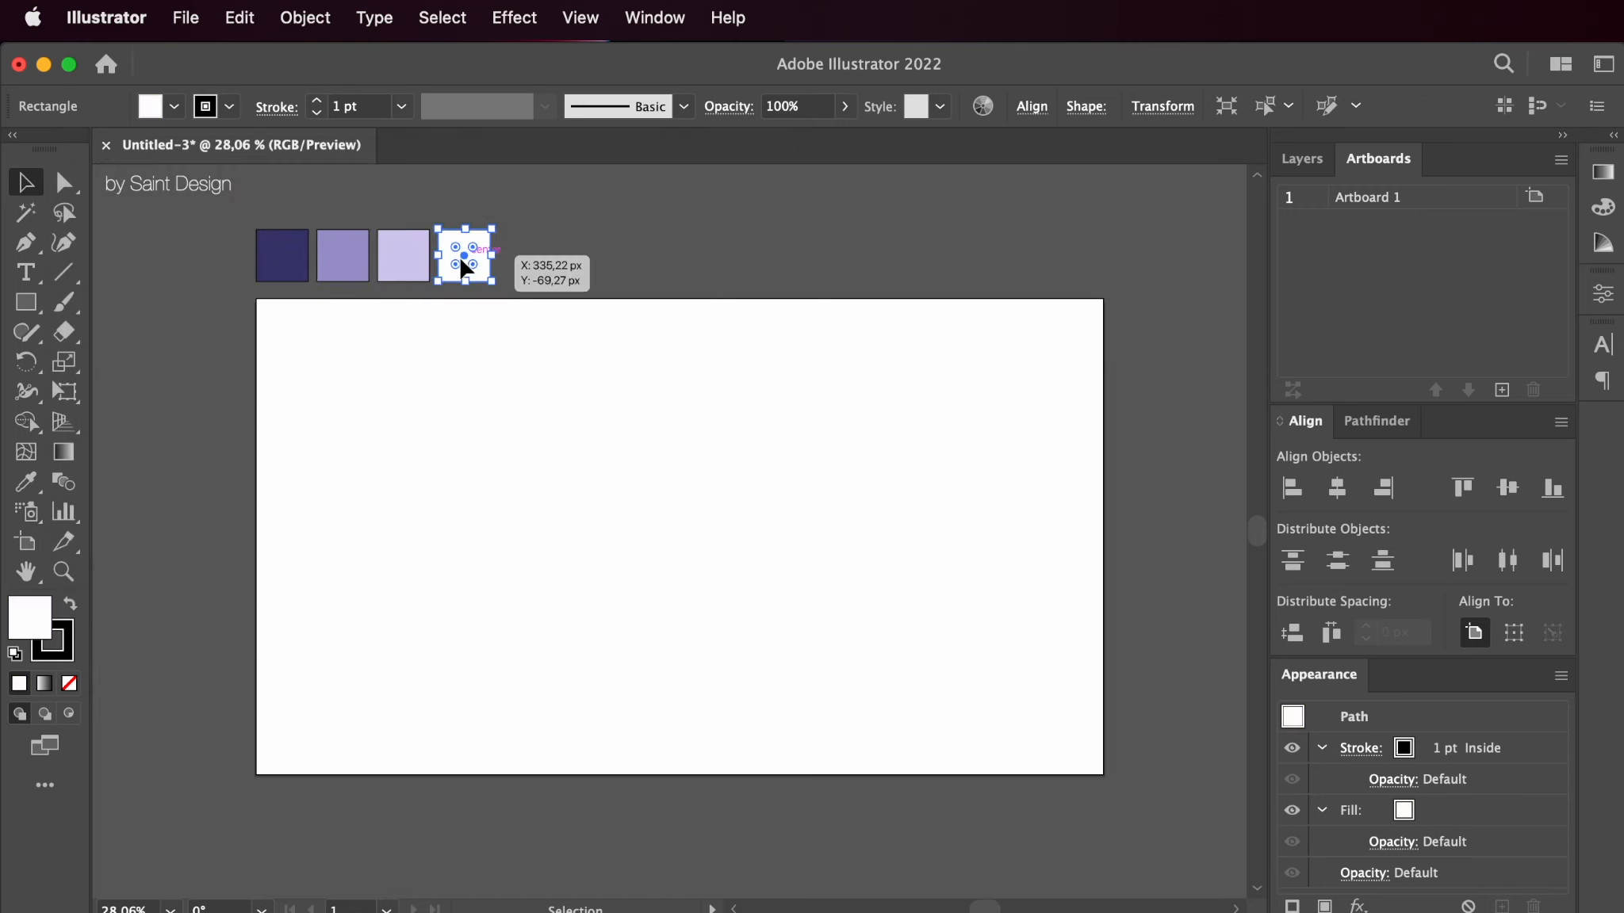
pyautogui.doubleClick(36, 623)
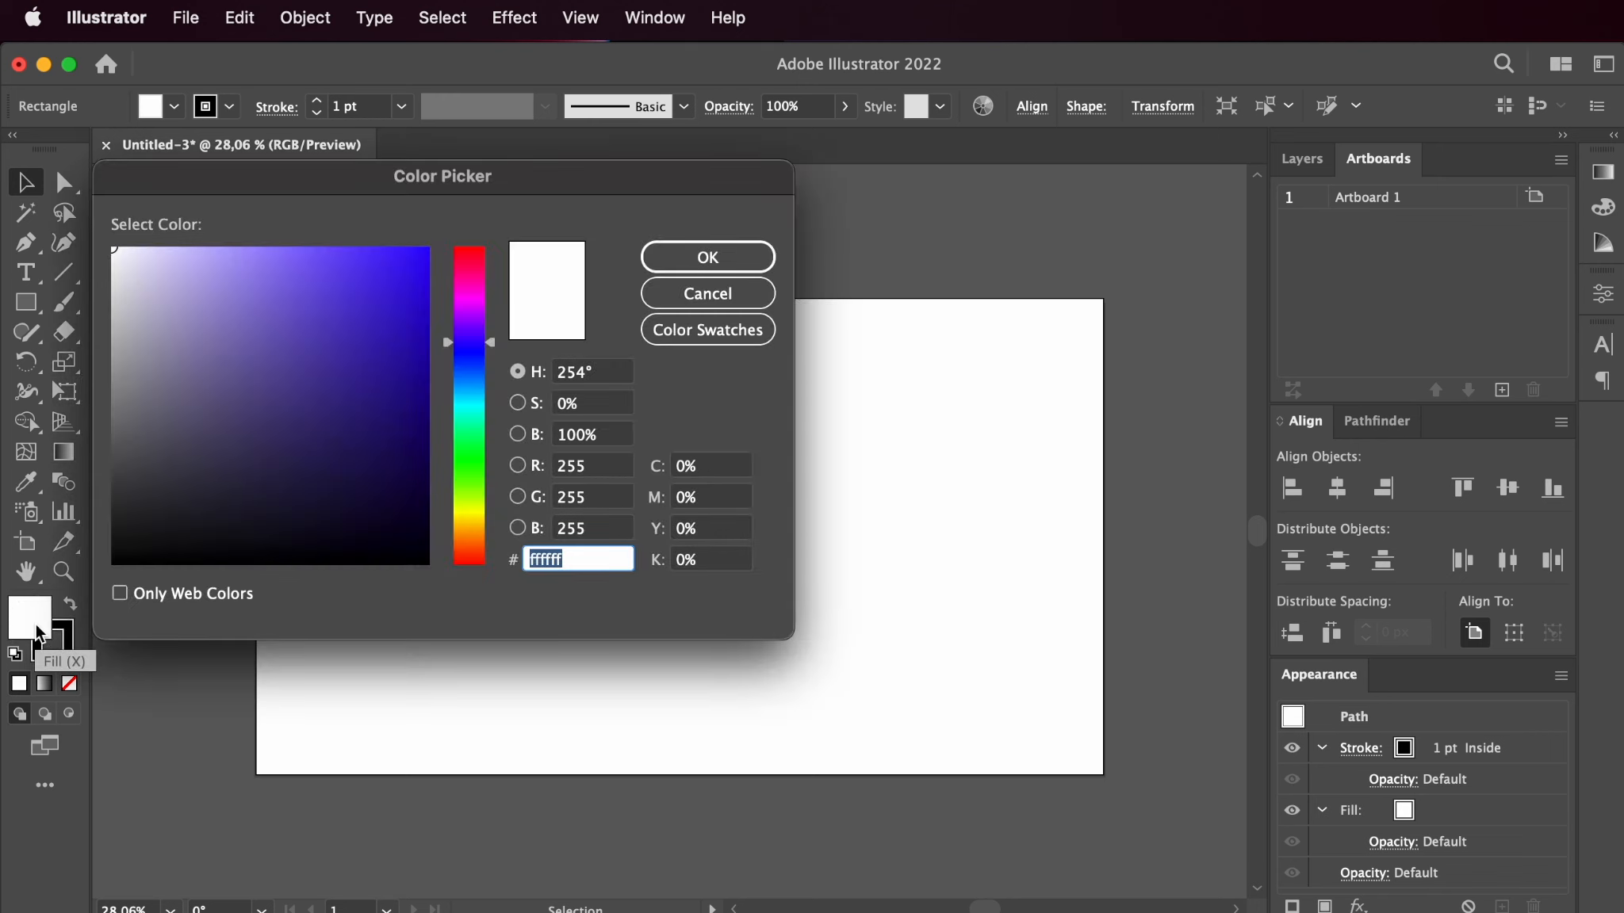
pyautogui.write('fef')
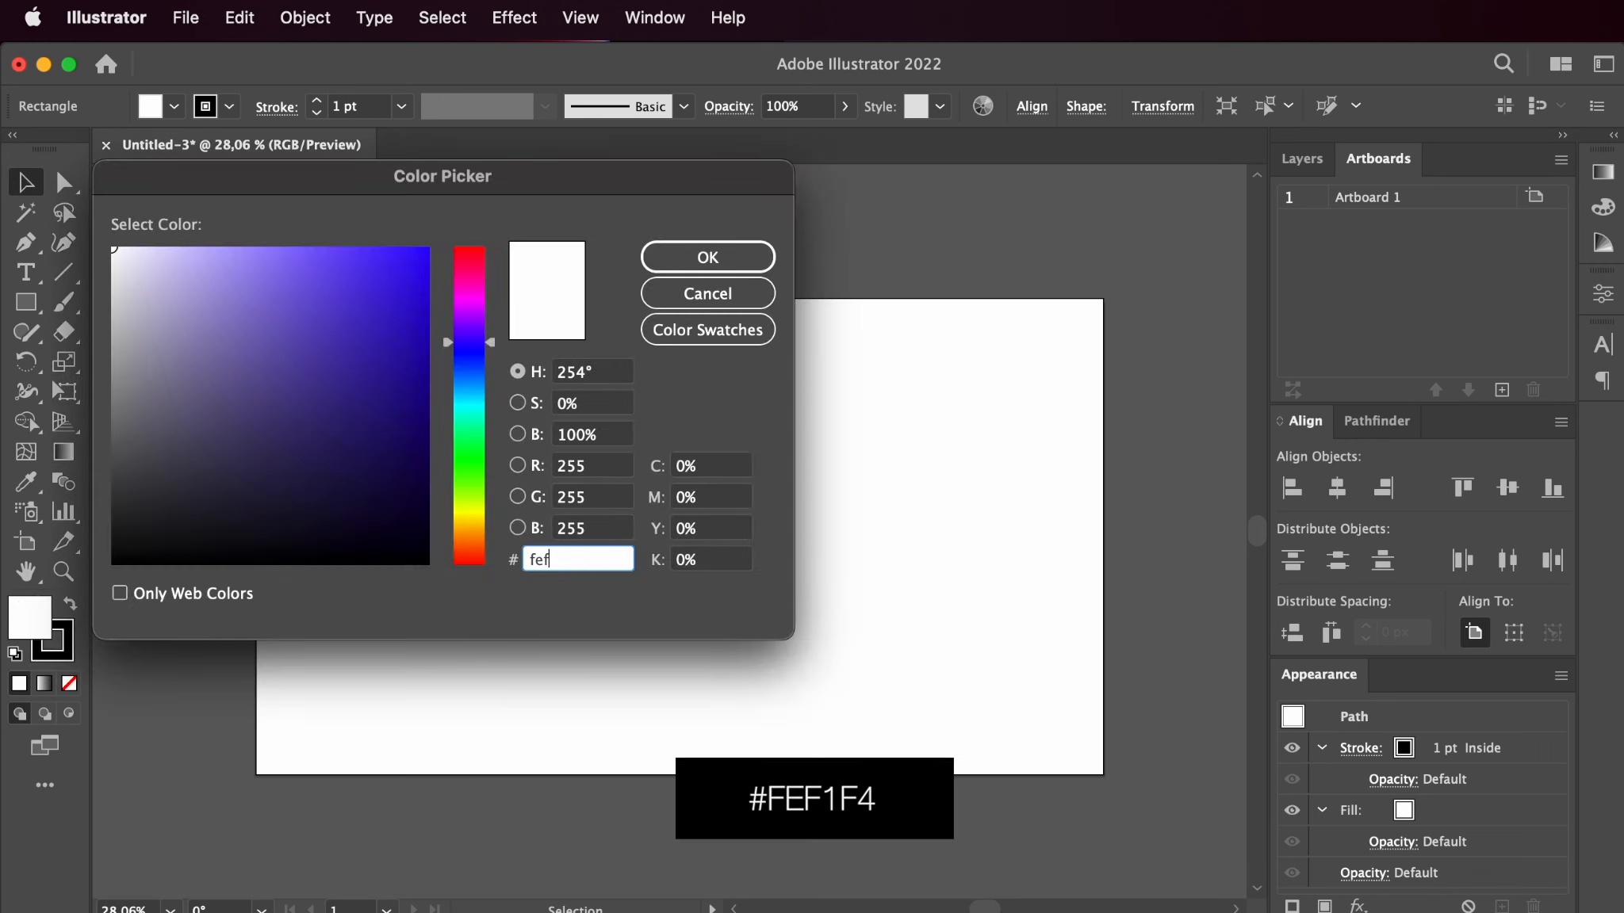
pyautogui.write('1f4')
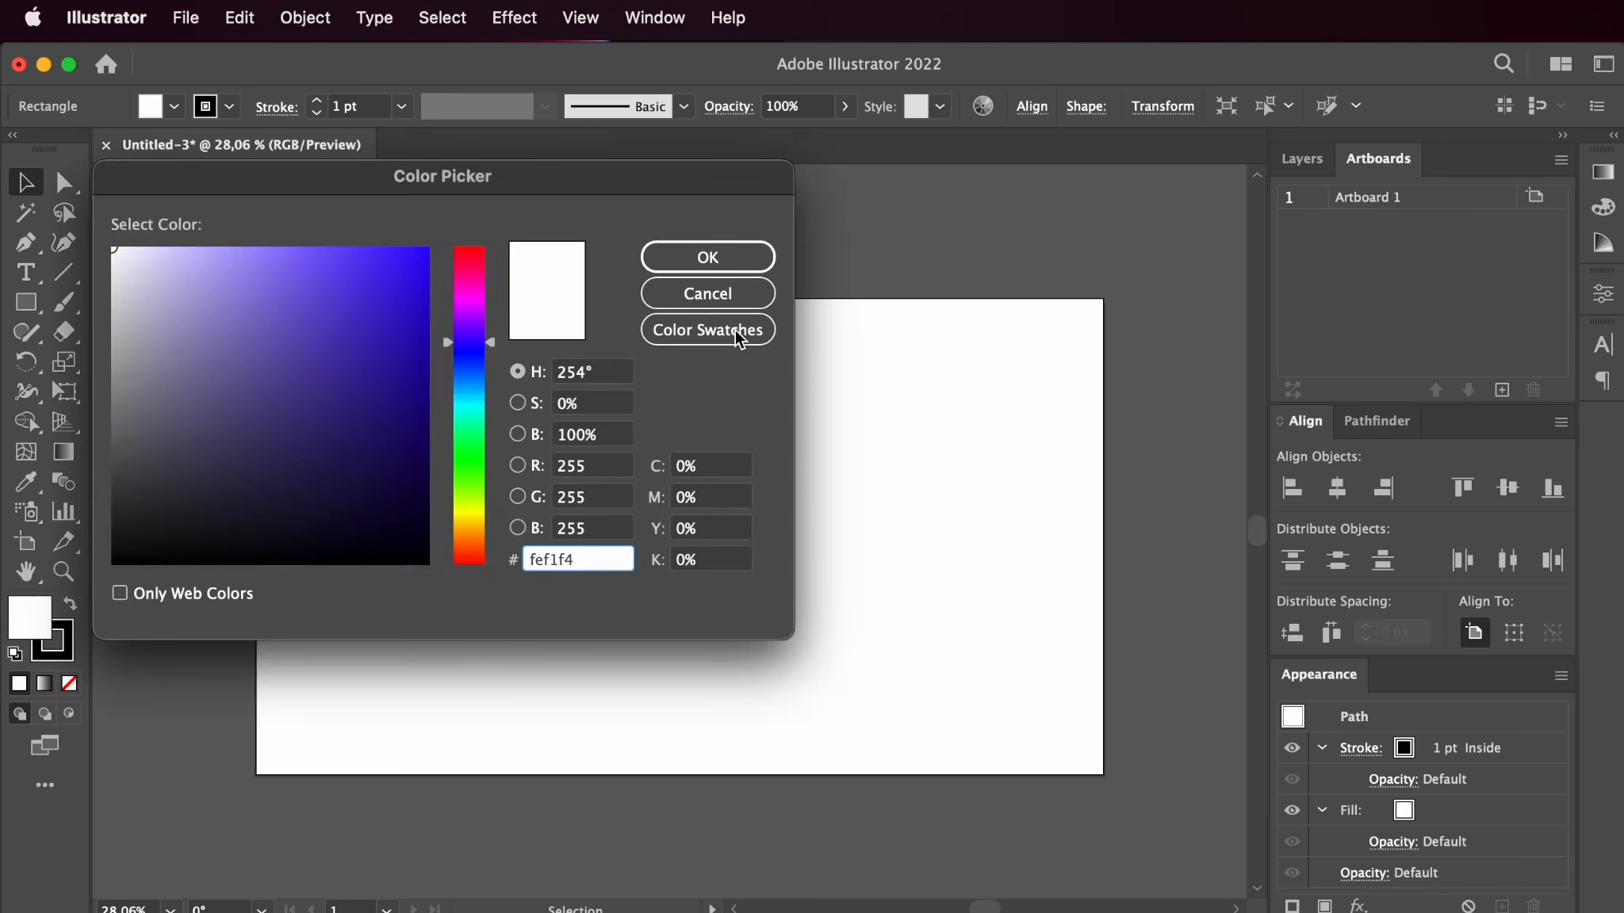
pyautogui.click(708, 257)
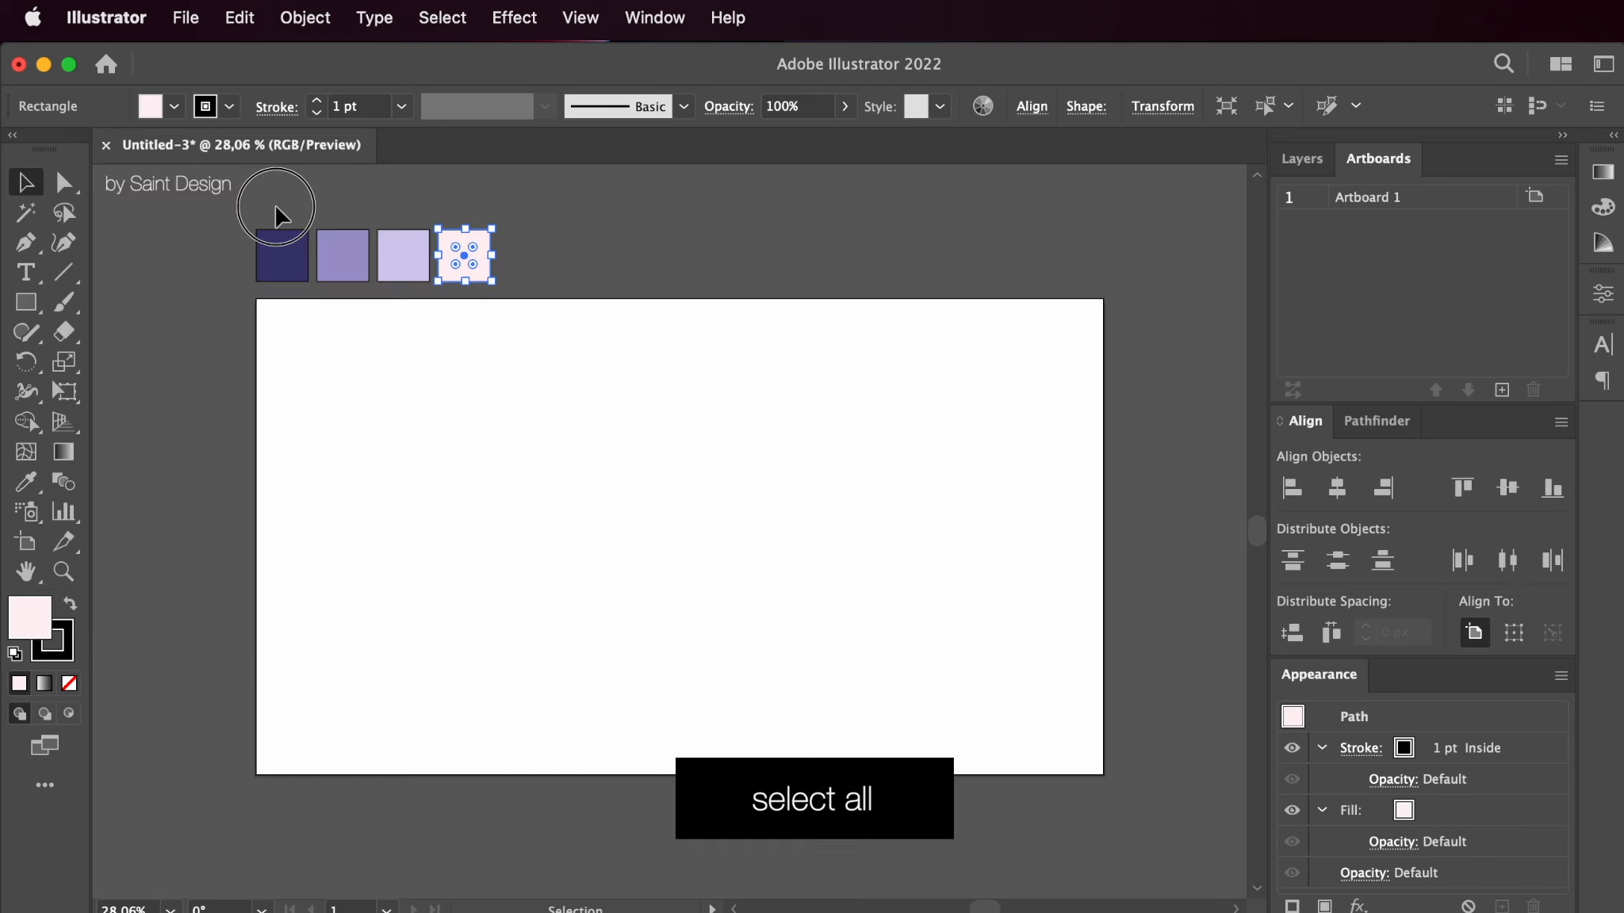
# - Remove the stroke from all four colour squares and deselect them
pyautogui.press('super+a')
pyautogui.click(230, 106)
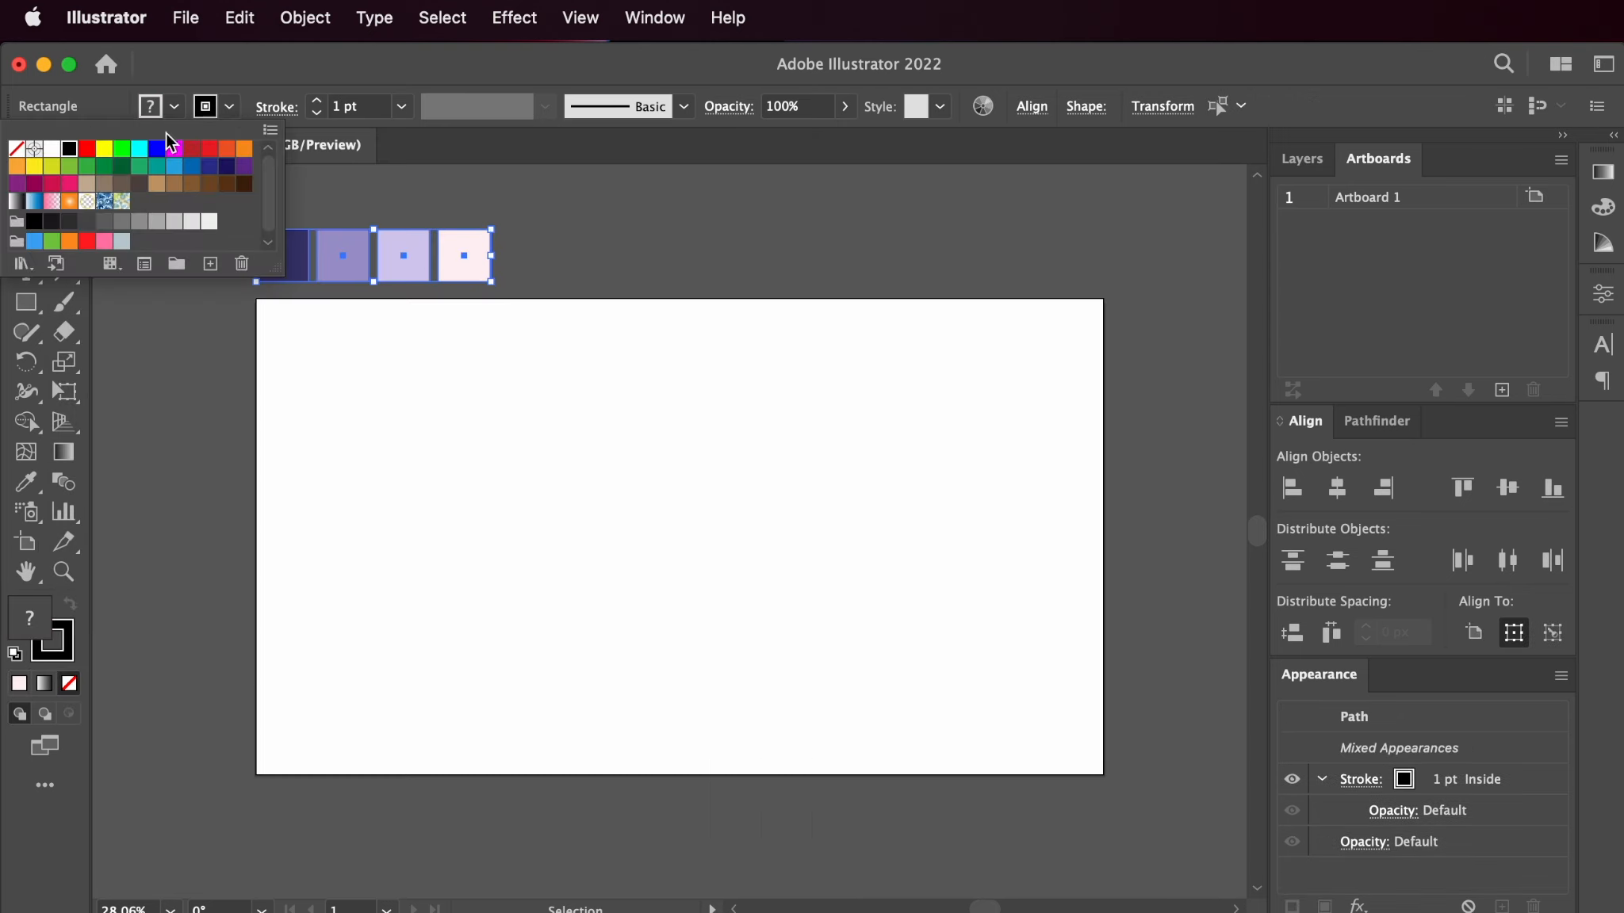
pyautogui.click(22, 149)
pyautogui.click(230, 106)
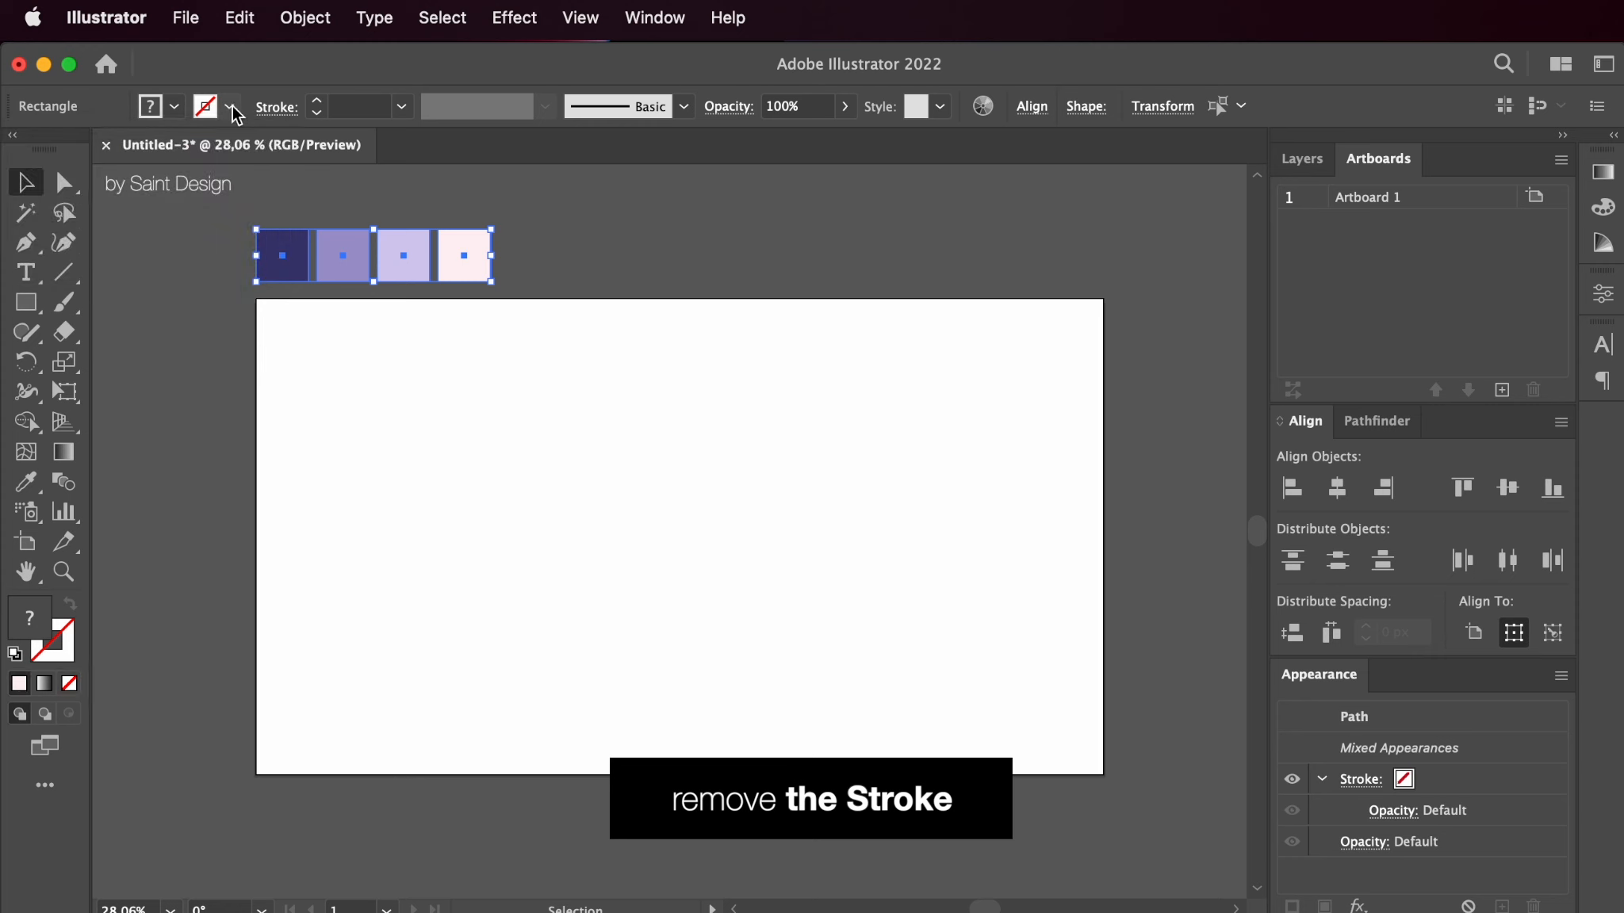
pyautogui.click(529, 268)
# - Place a copy of the pale pink square to the right of the row and fill it with a linear gradient
pyautogui.moveTo(458, 256); pyautogui.dragTo(564, 264)
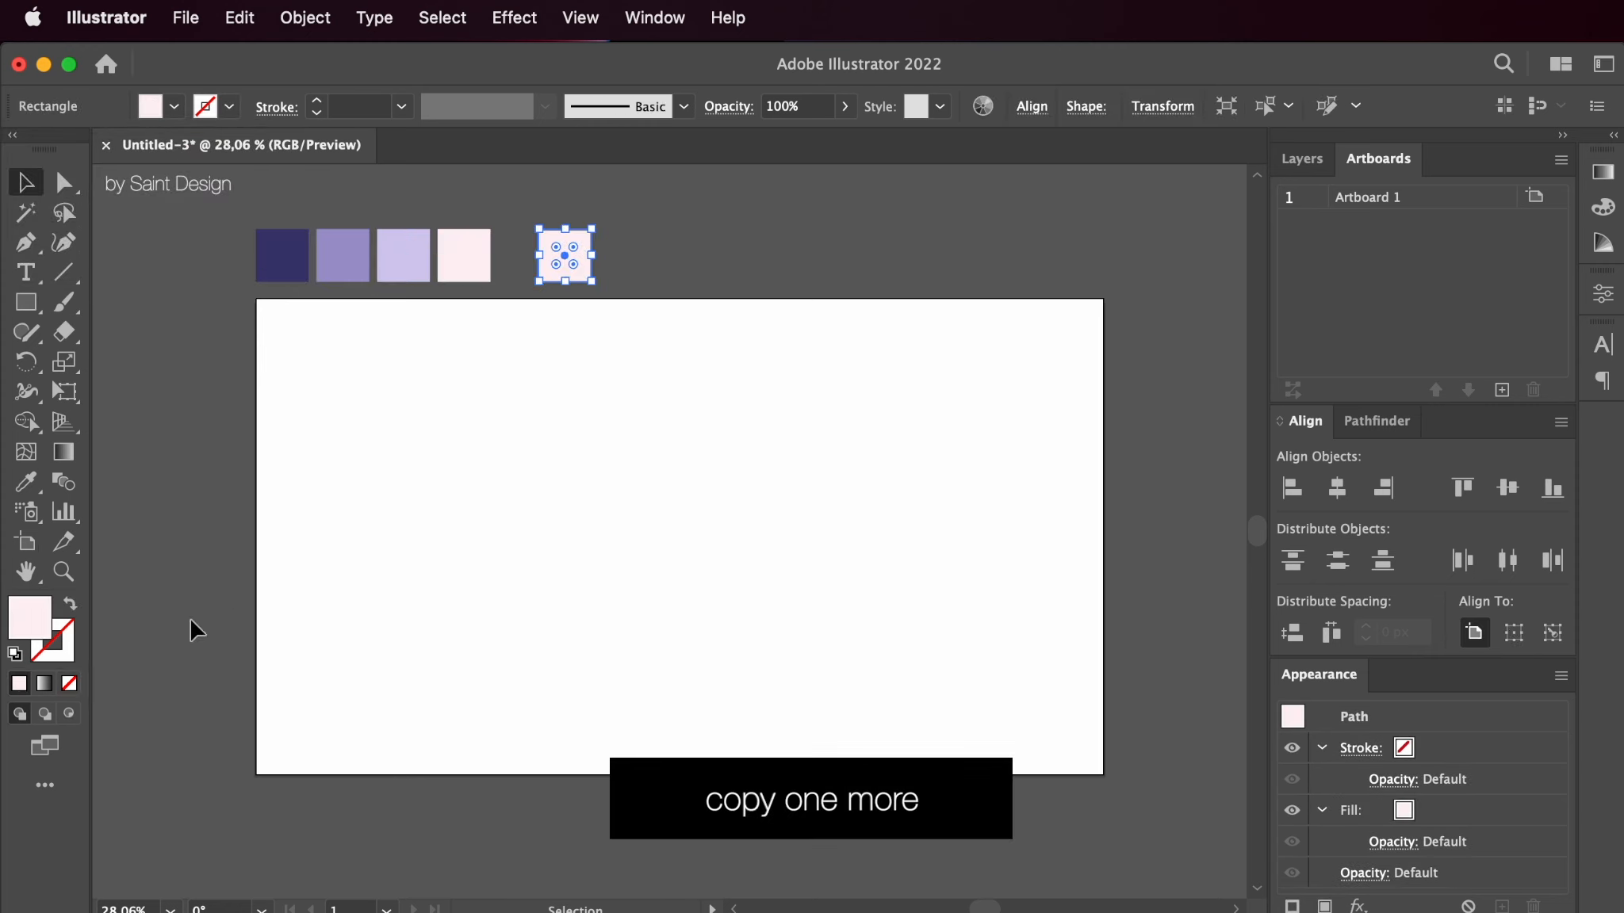
pyautogui.click(43, 683)
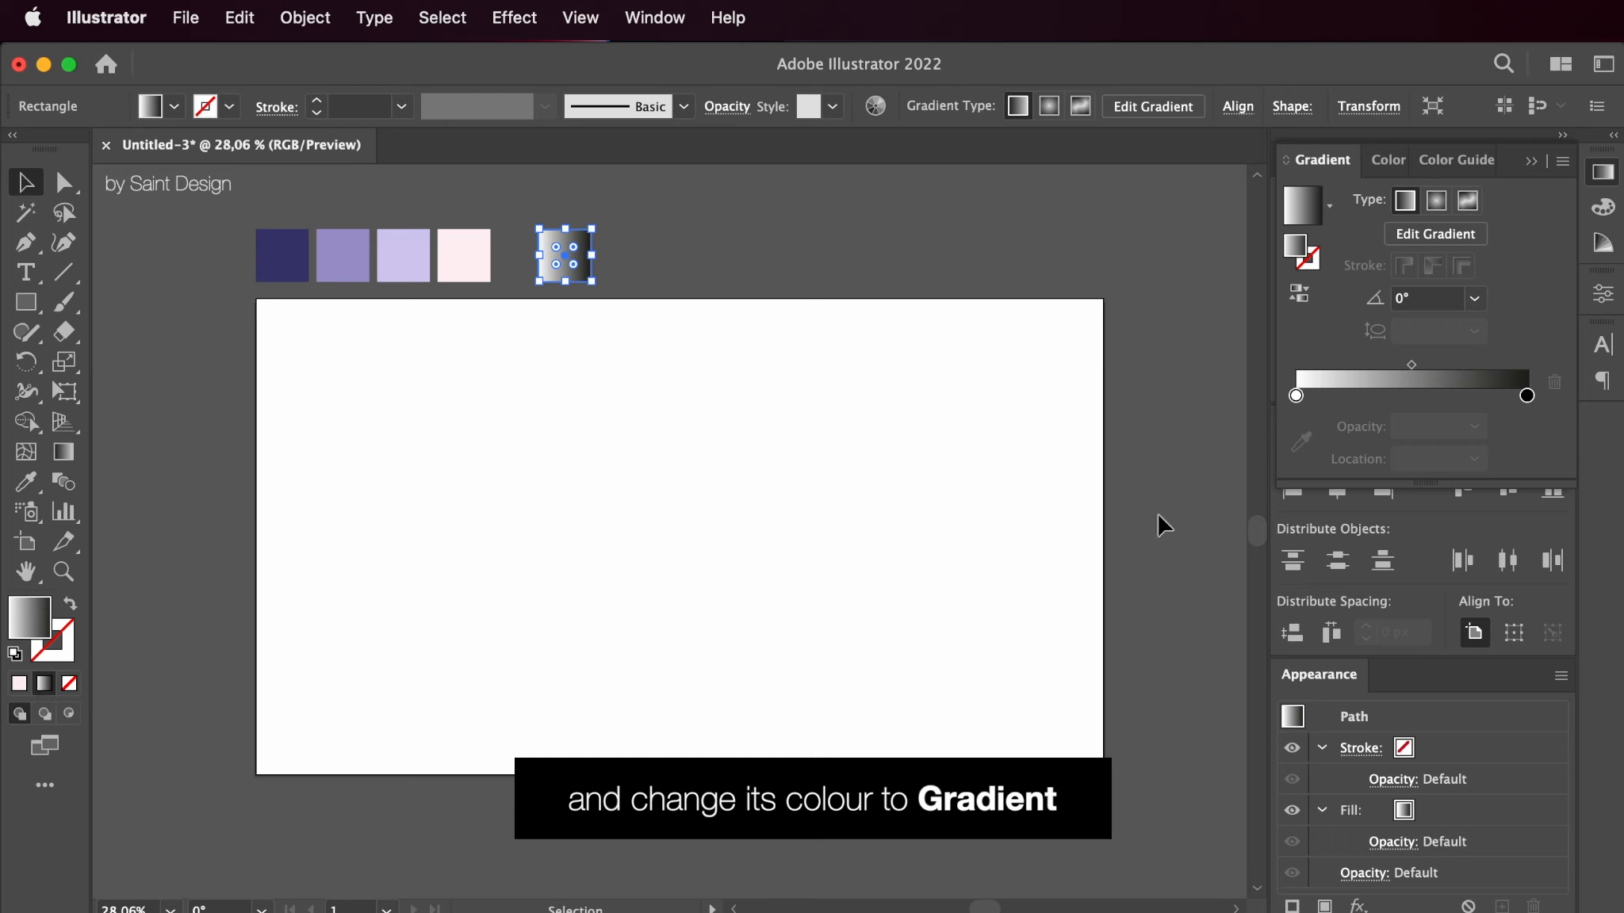
# - Sample the squares for the gradient stops: lavender at the start, dark blue at the end, and medium purple added at about 27%
pyautogui.click(1297, 395)
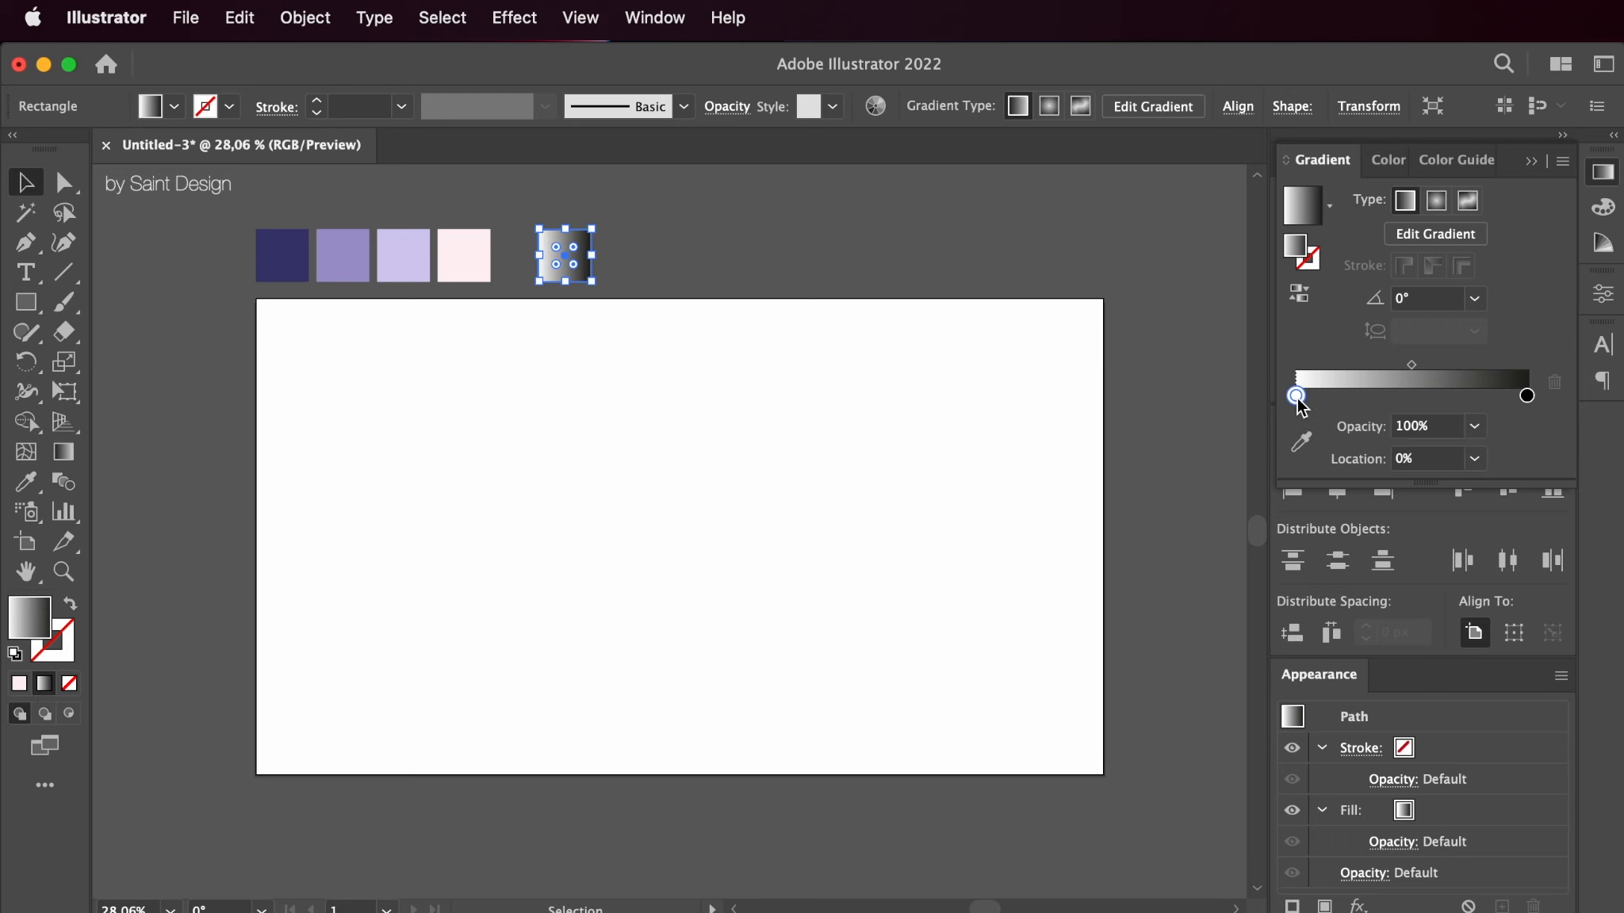
pyautogui.click(1303, 441)
pyautogui.click(404, 255)
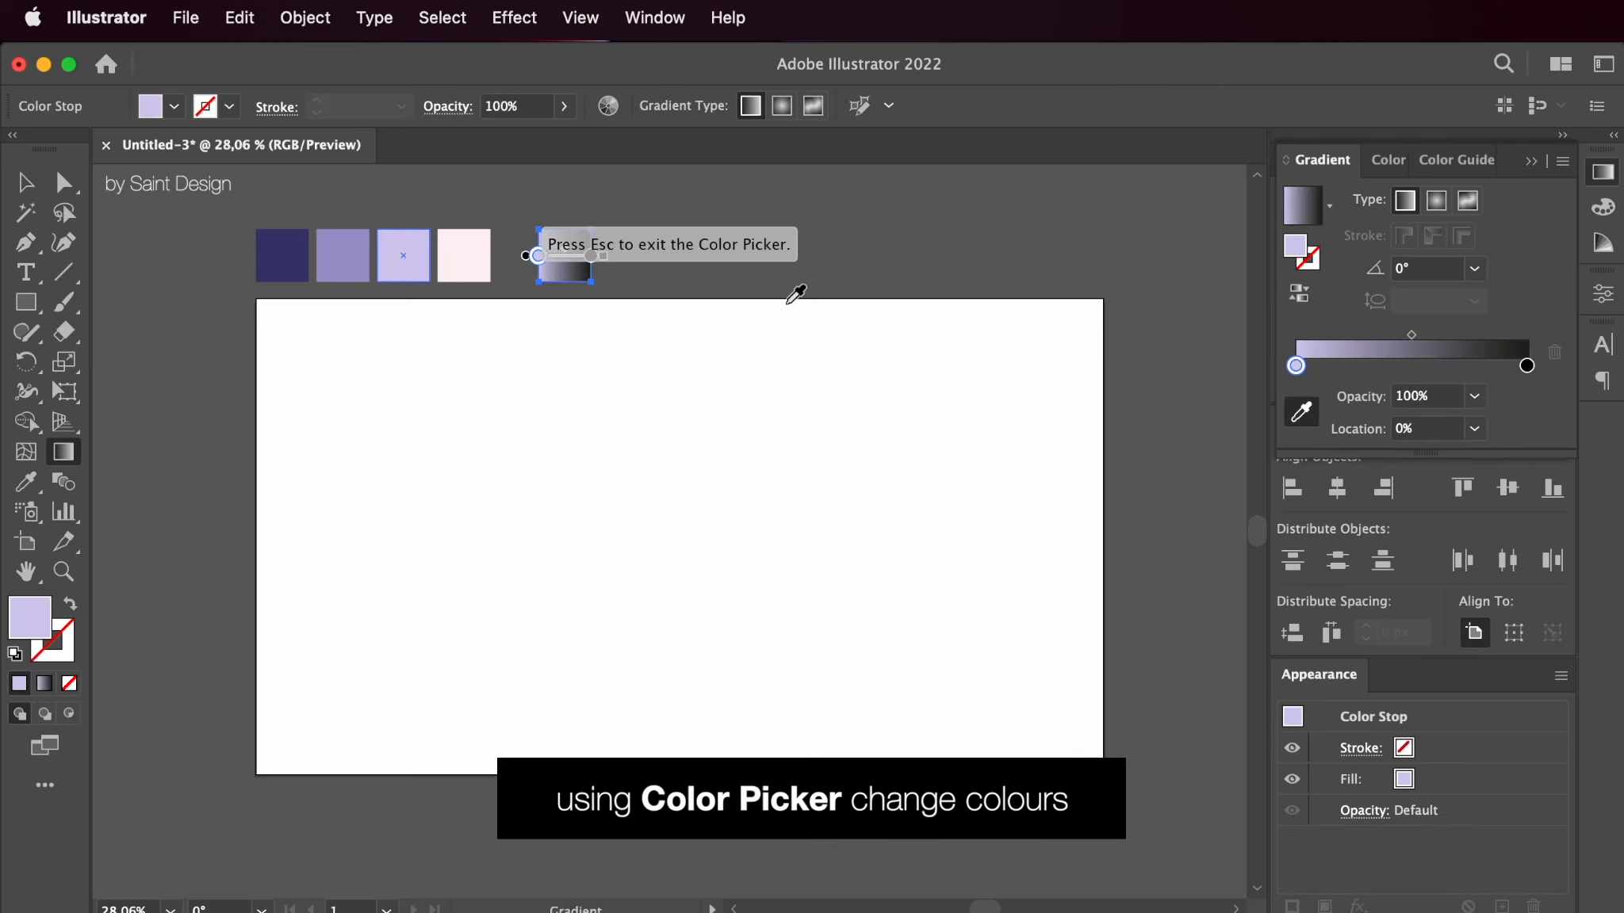
pyautogui.click(1527, 366)
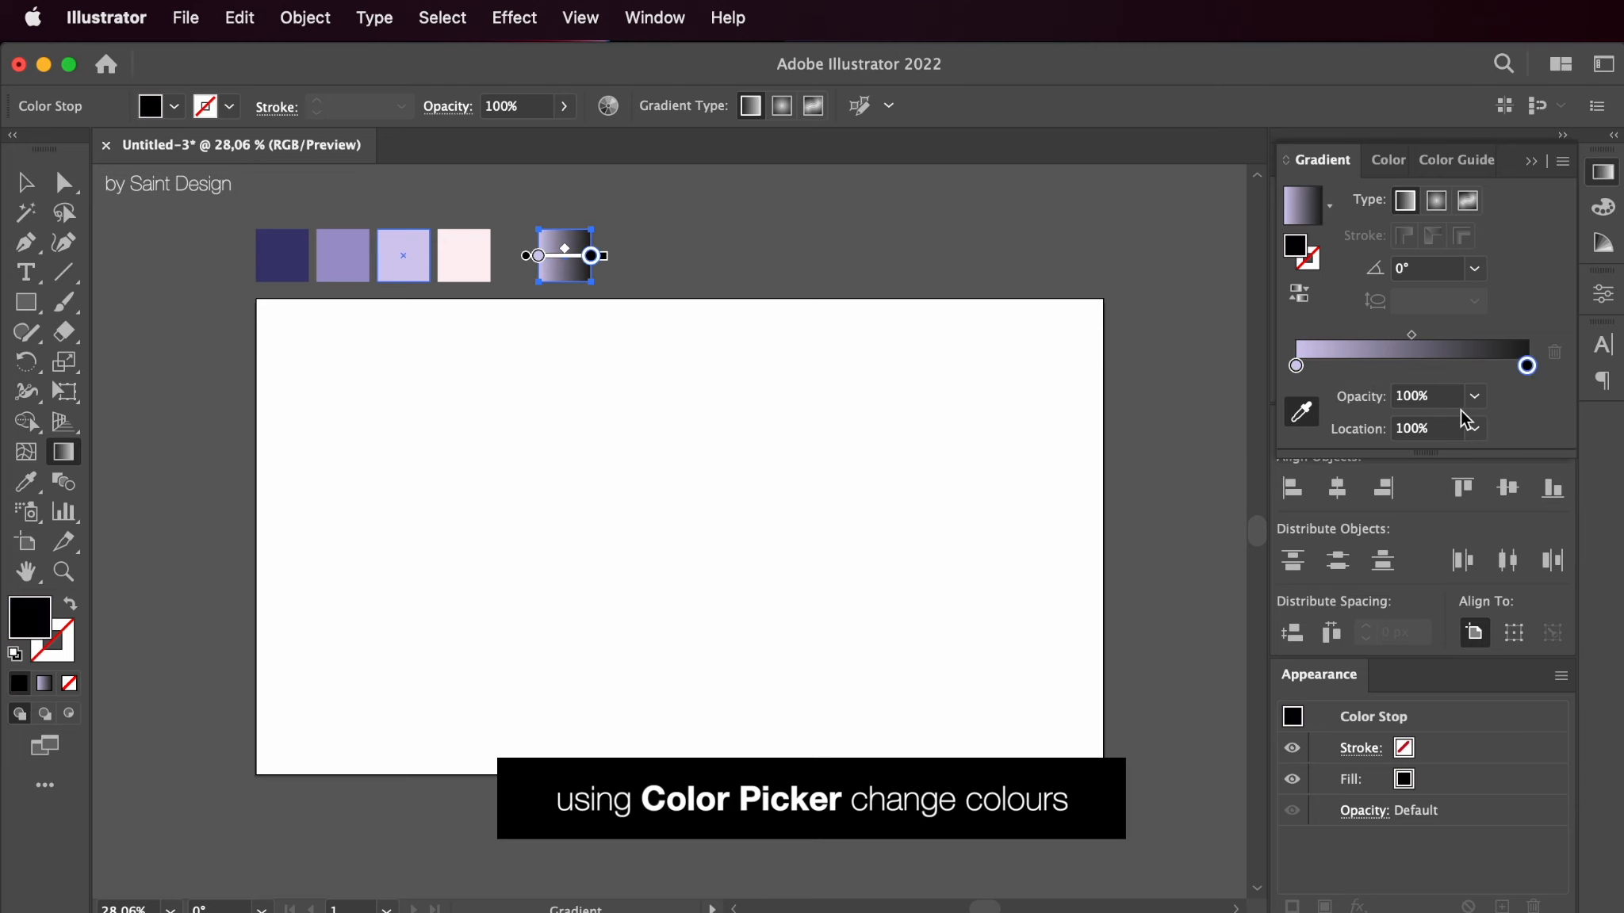
pyautogui.click(296, 252)
pyautogui.click(1357, 368)
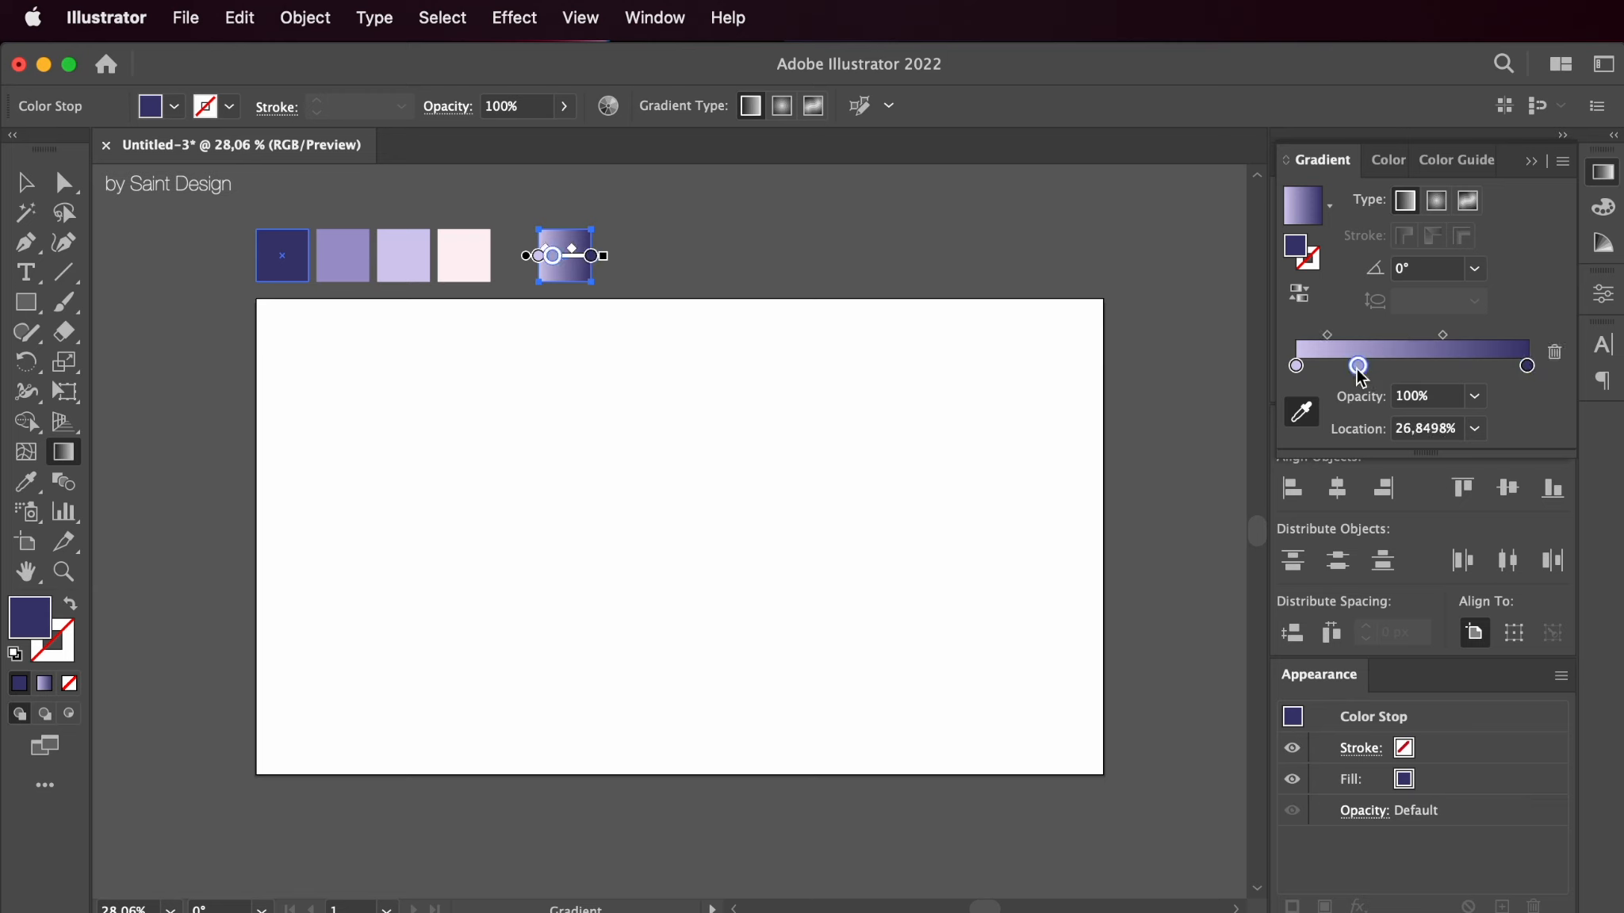
pyautogui.click(347, 252)
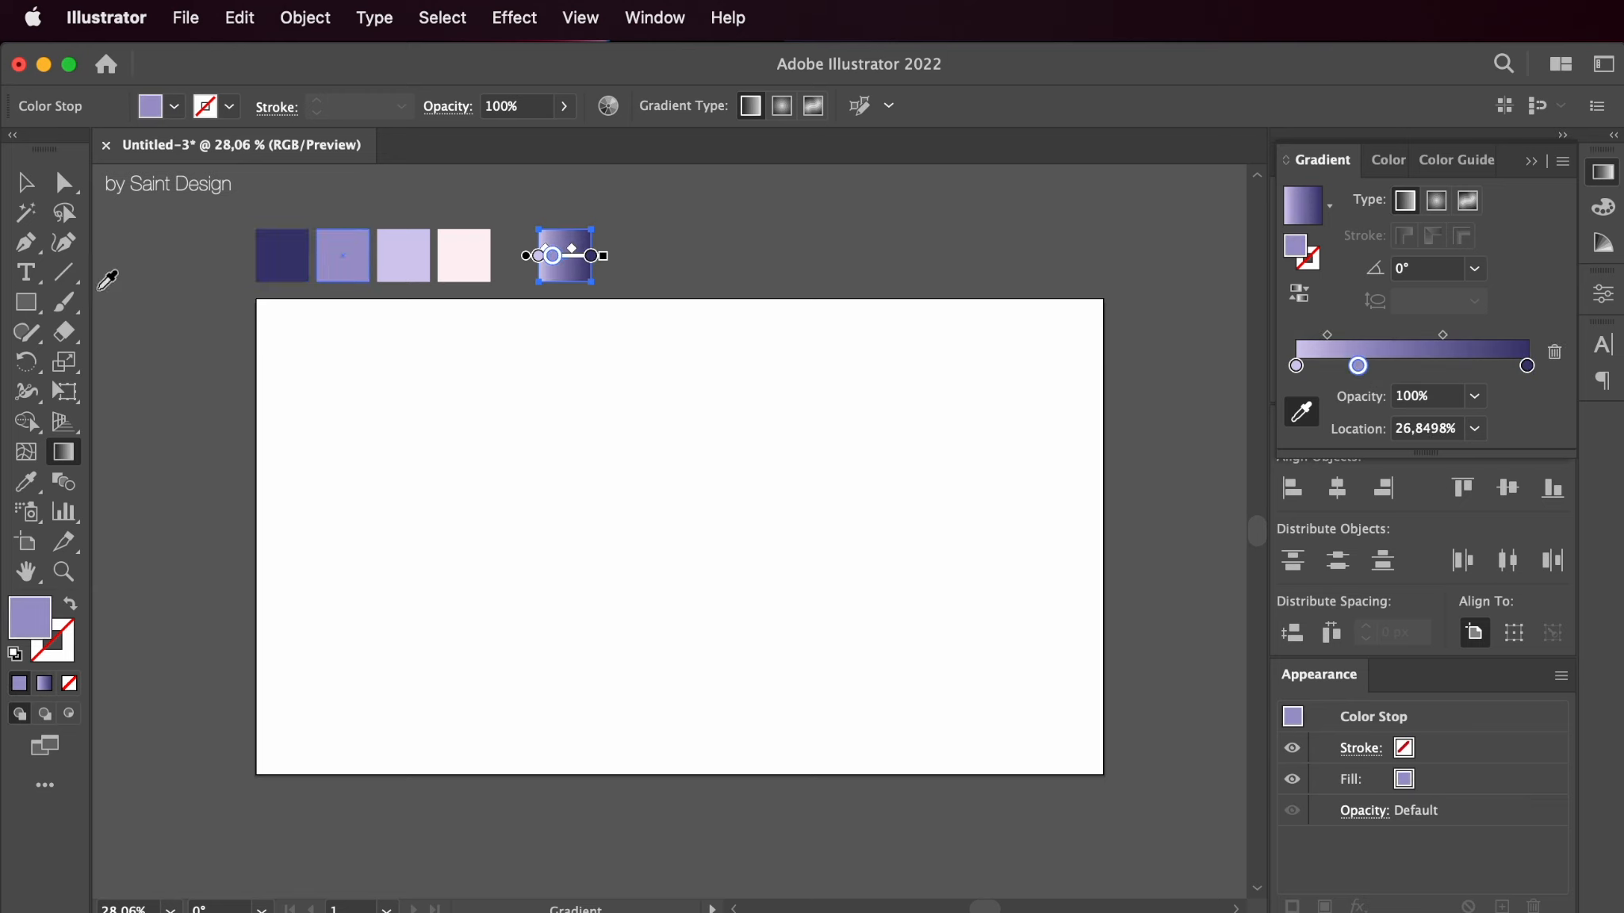
pyautogui.click(25, 182)
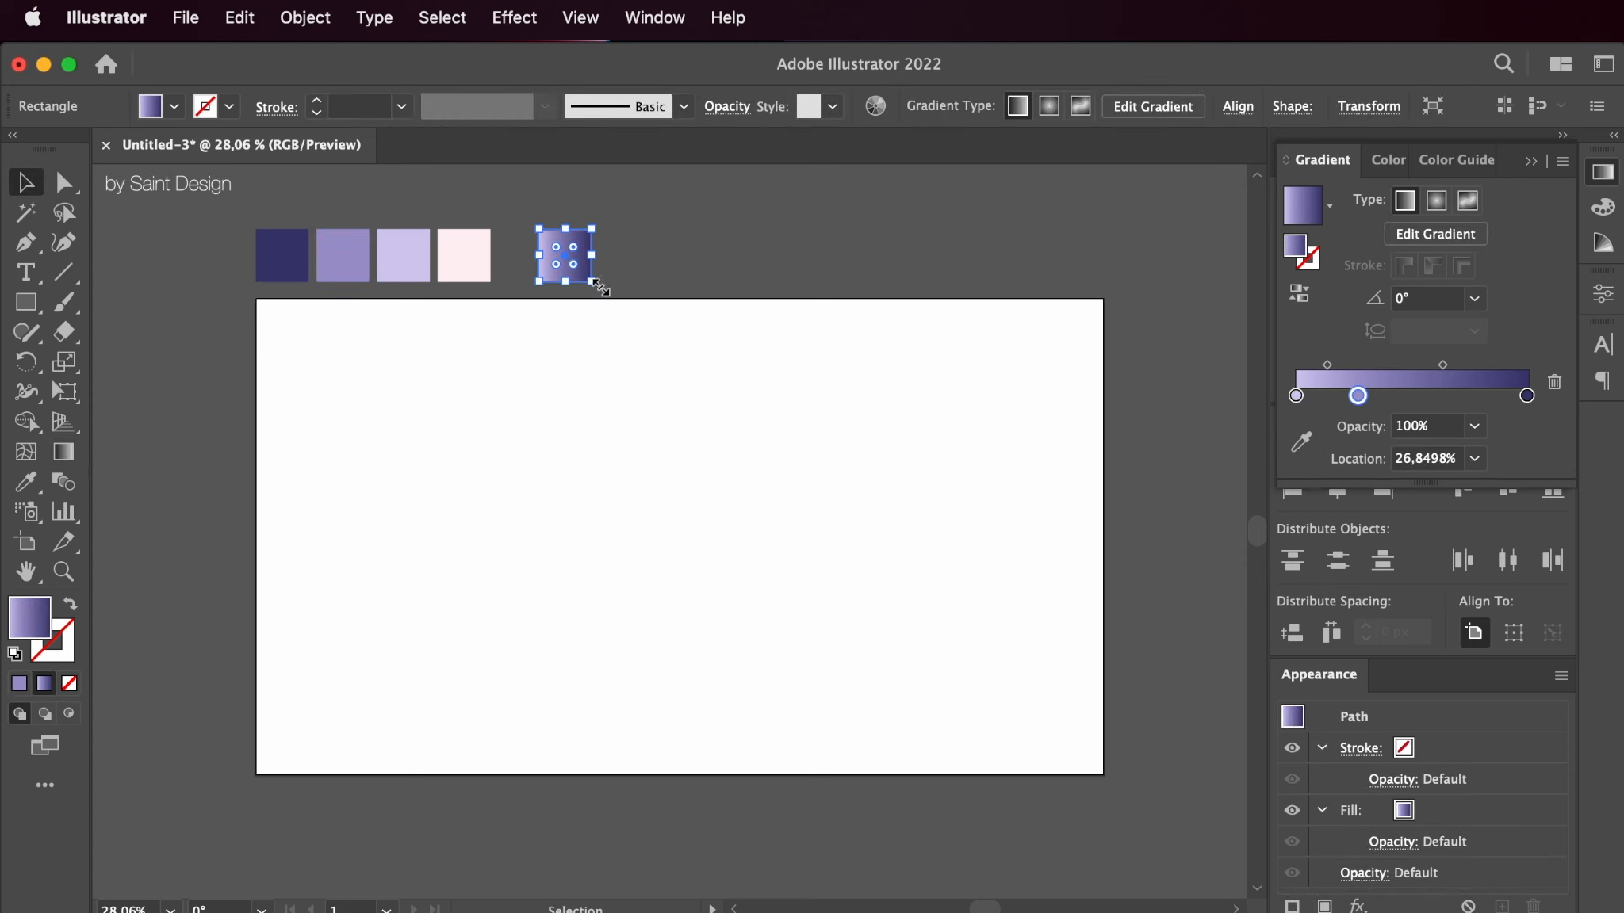
# - Make the square's gradient diagonal, from its lower-right to its upper-left corner at about 136°, and deselect the square
pyautogui.press('g')
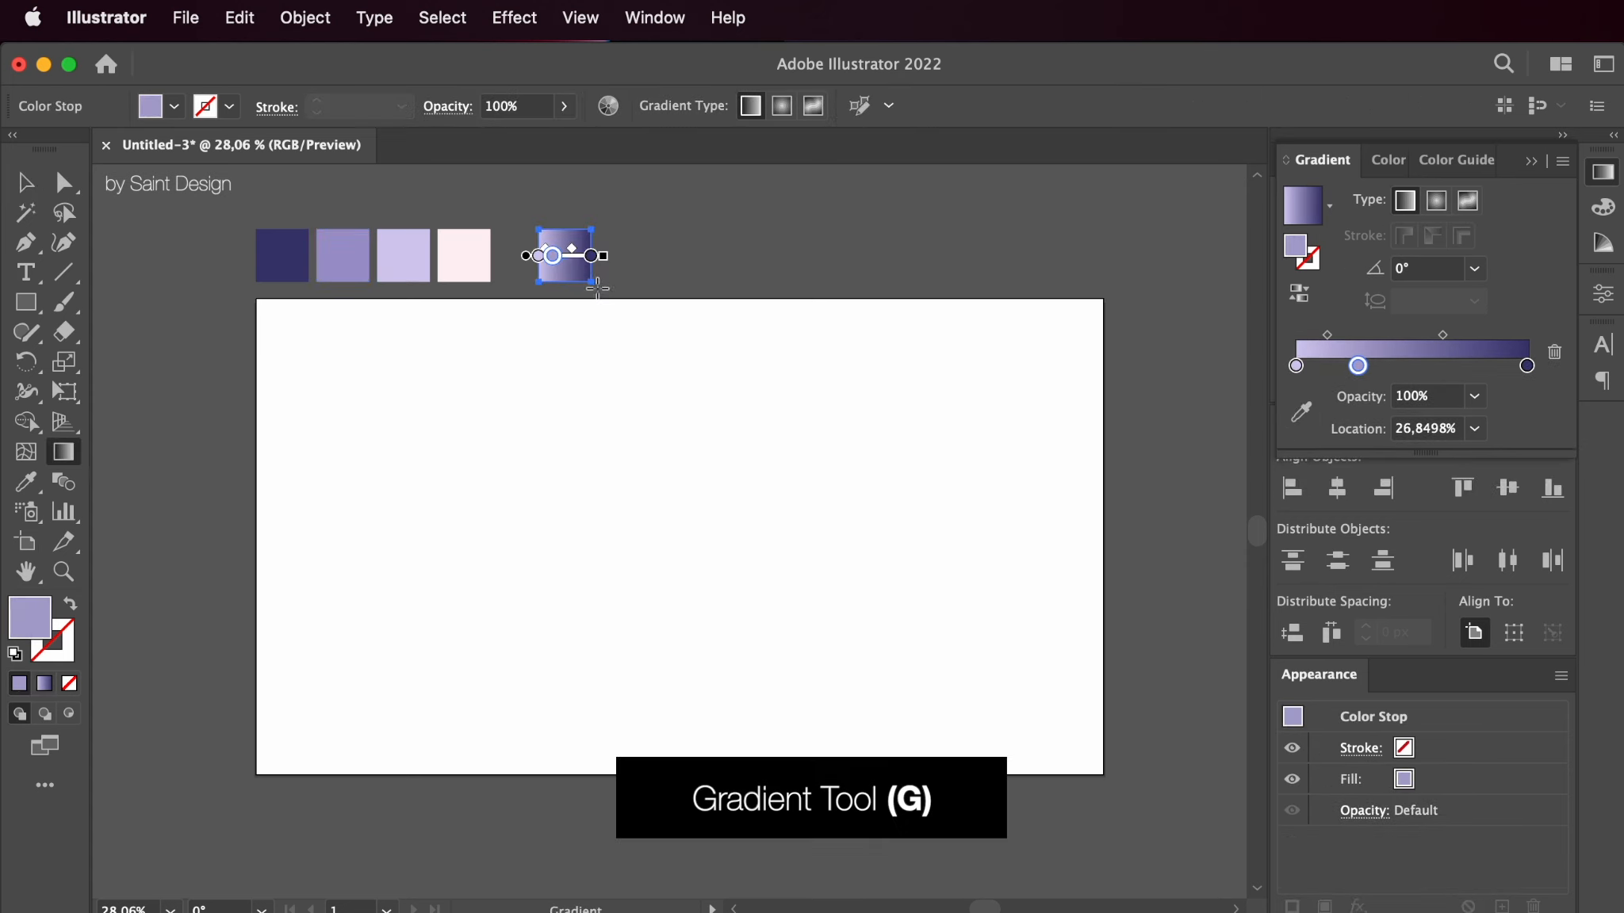
pyautogui.moveTo(603, 291)
pyautogui.mouseDown()
pyautogui.moveTo(536, 224)
pyautogui.moveTo(547, 237)
pyautogui.mouseUp()
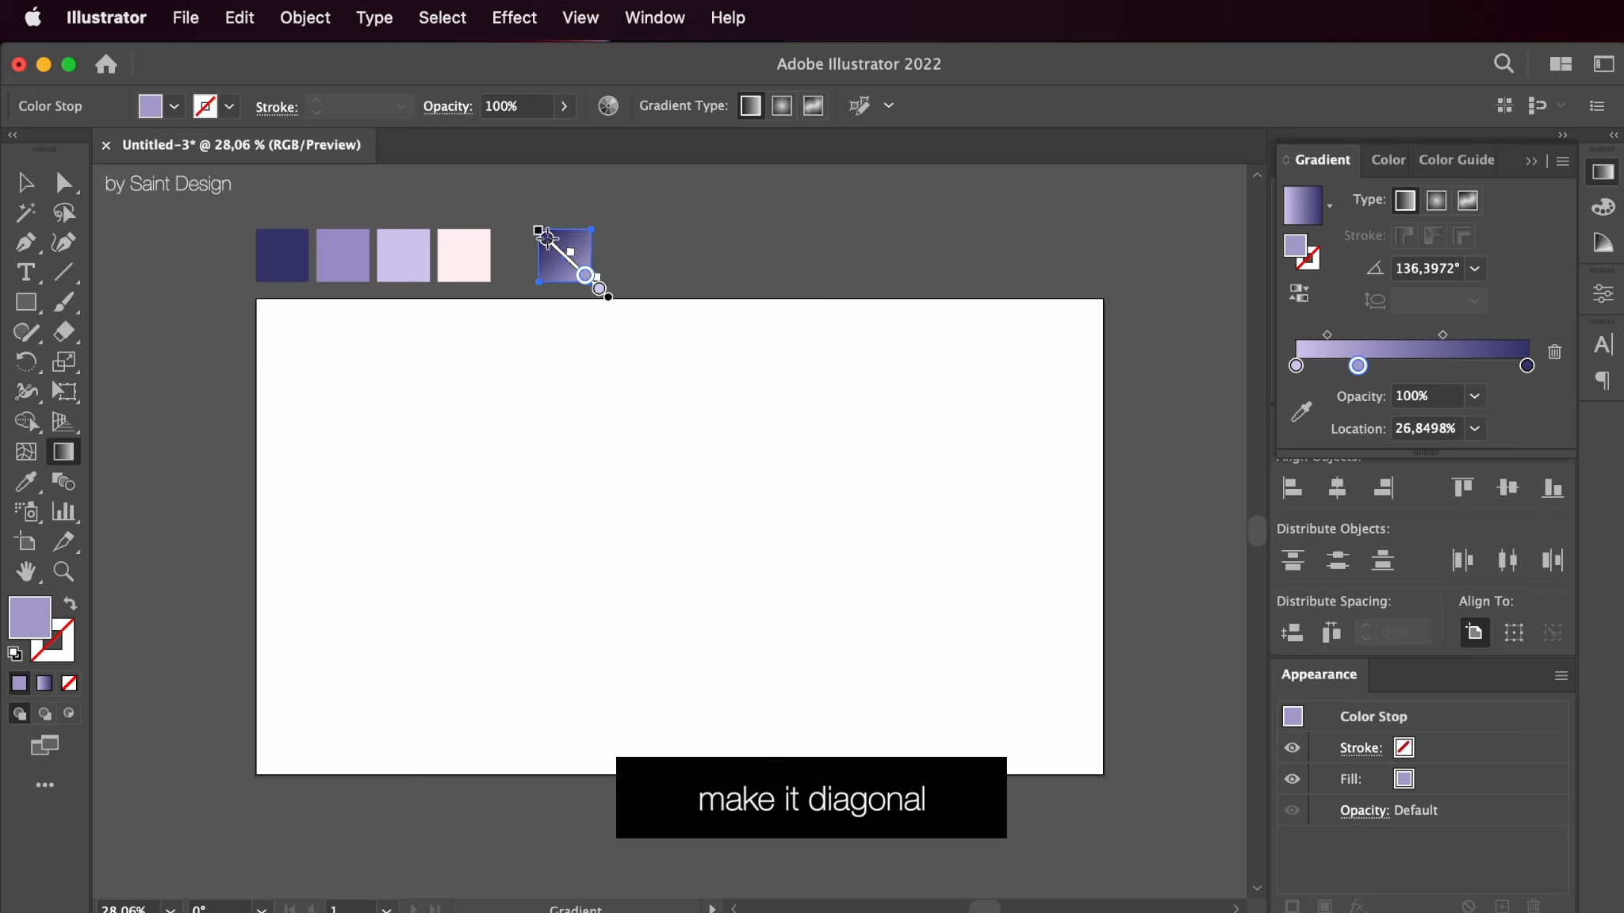
pyautogui.press('v')
pyautogui.click(636, 388)
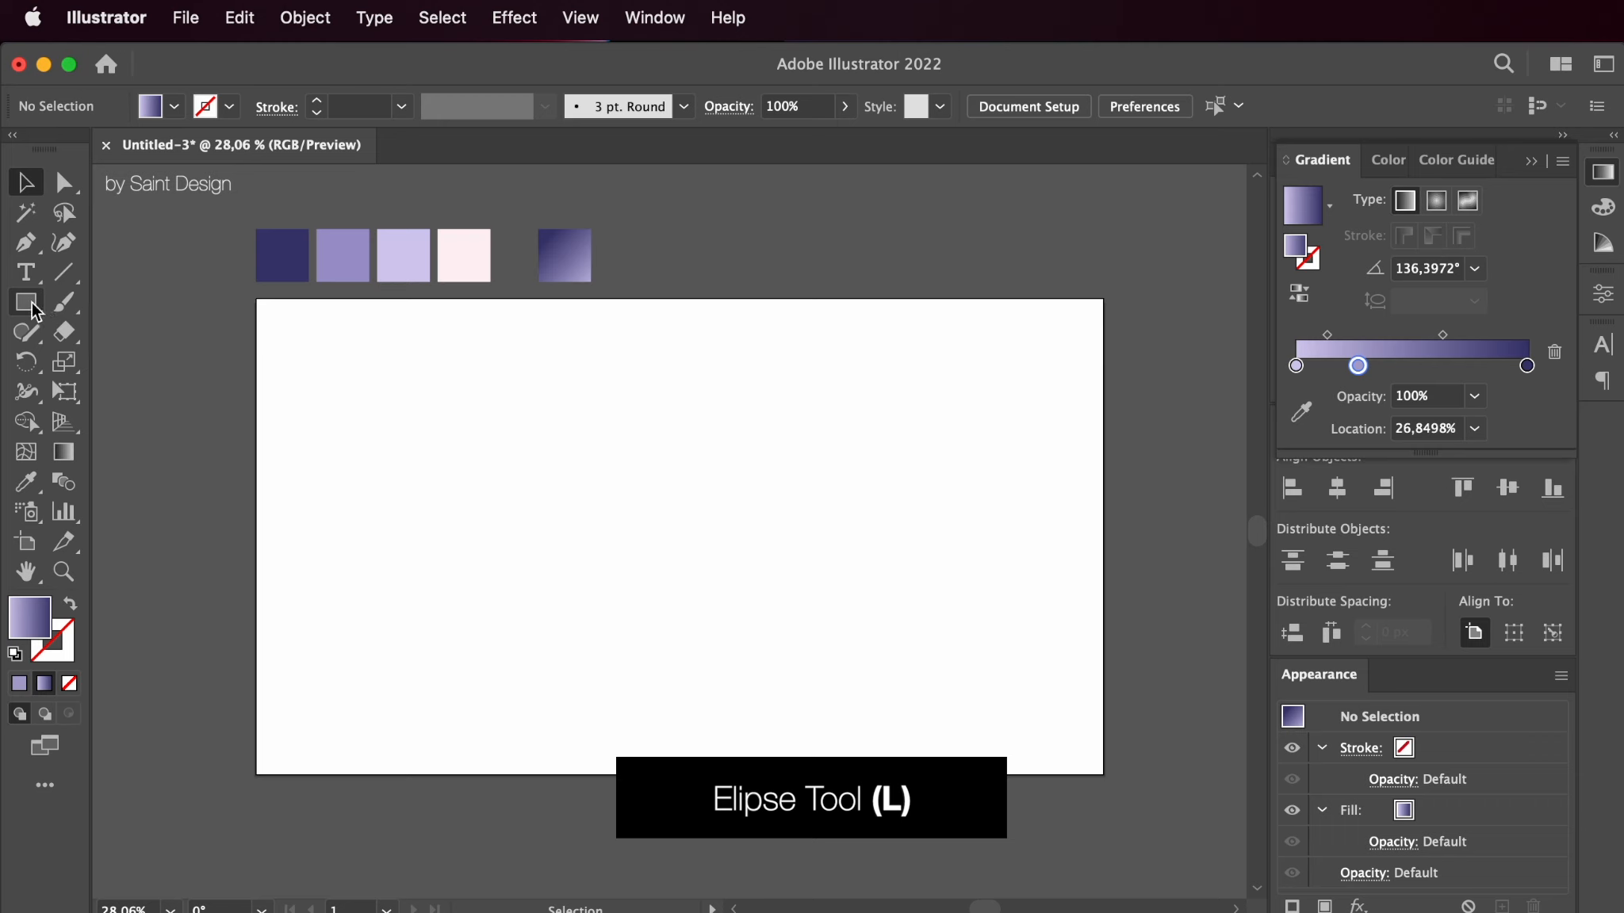
# - Draw a small circle from the artboard's centre and swap its fill and stroke so only the gradient stroke remains
pyautogui.moveTo(31, 308); pyautogui.dragTo(162, 367)
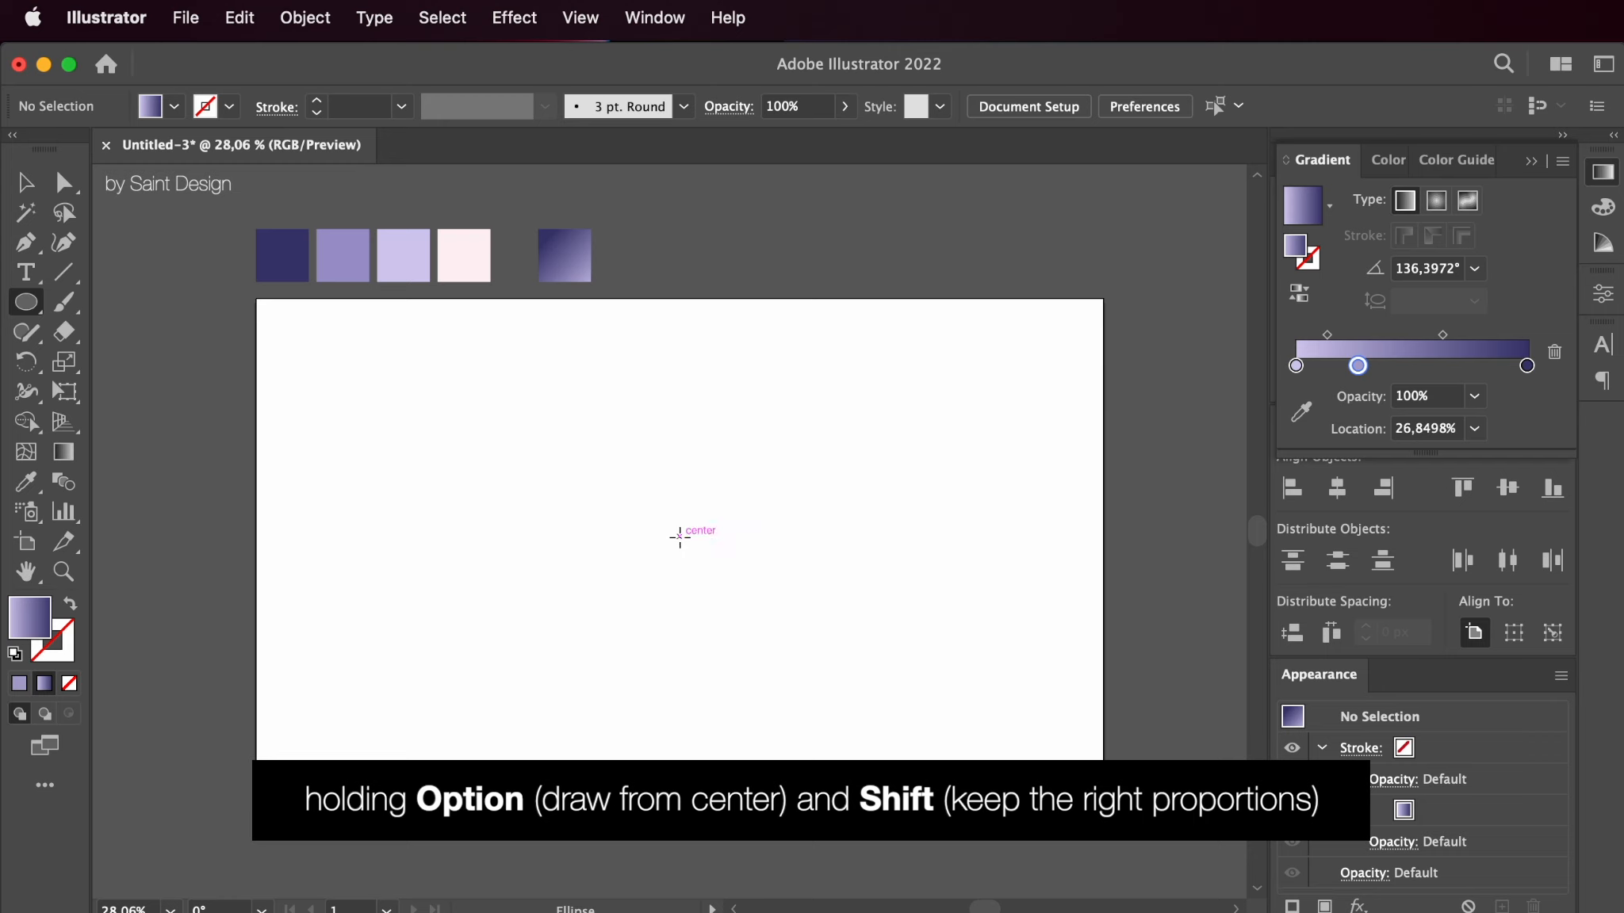
pyautogui.moveTo(679, 537); pyautogui.dragTo(721, 569)
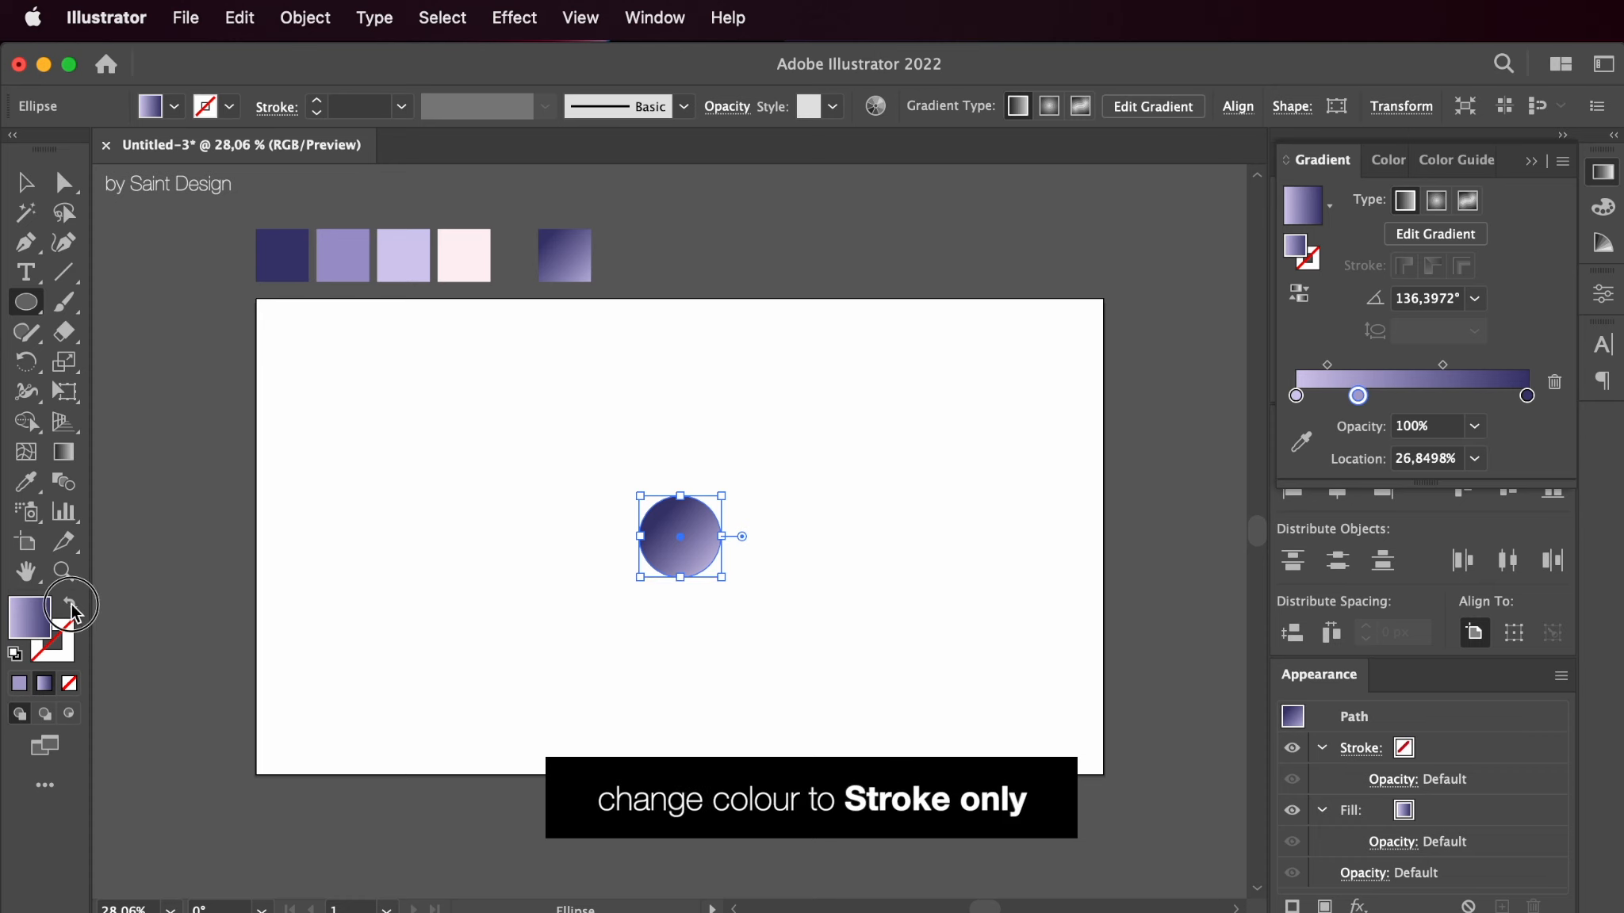
pyautogui.click(70, 605)
pyautogui.click(25, 182)
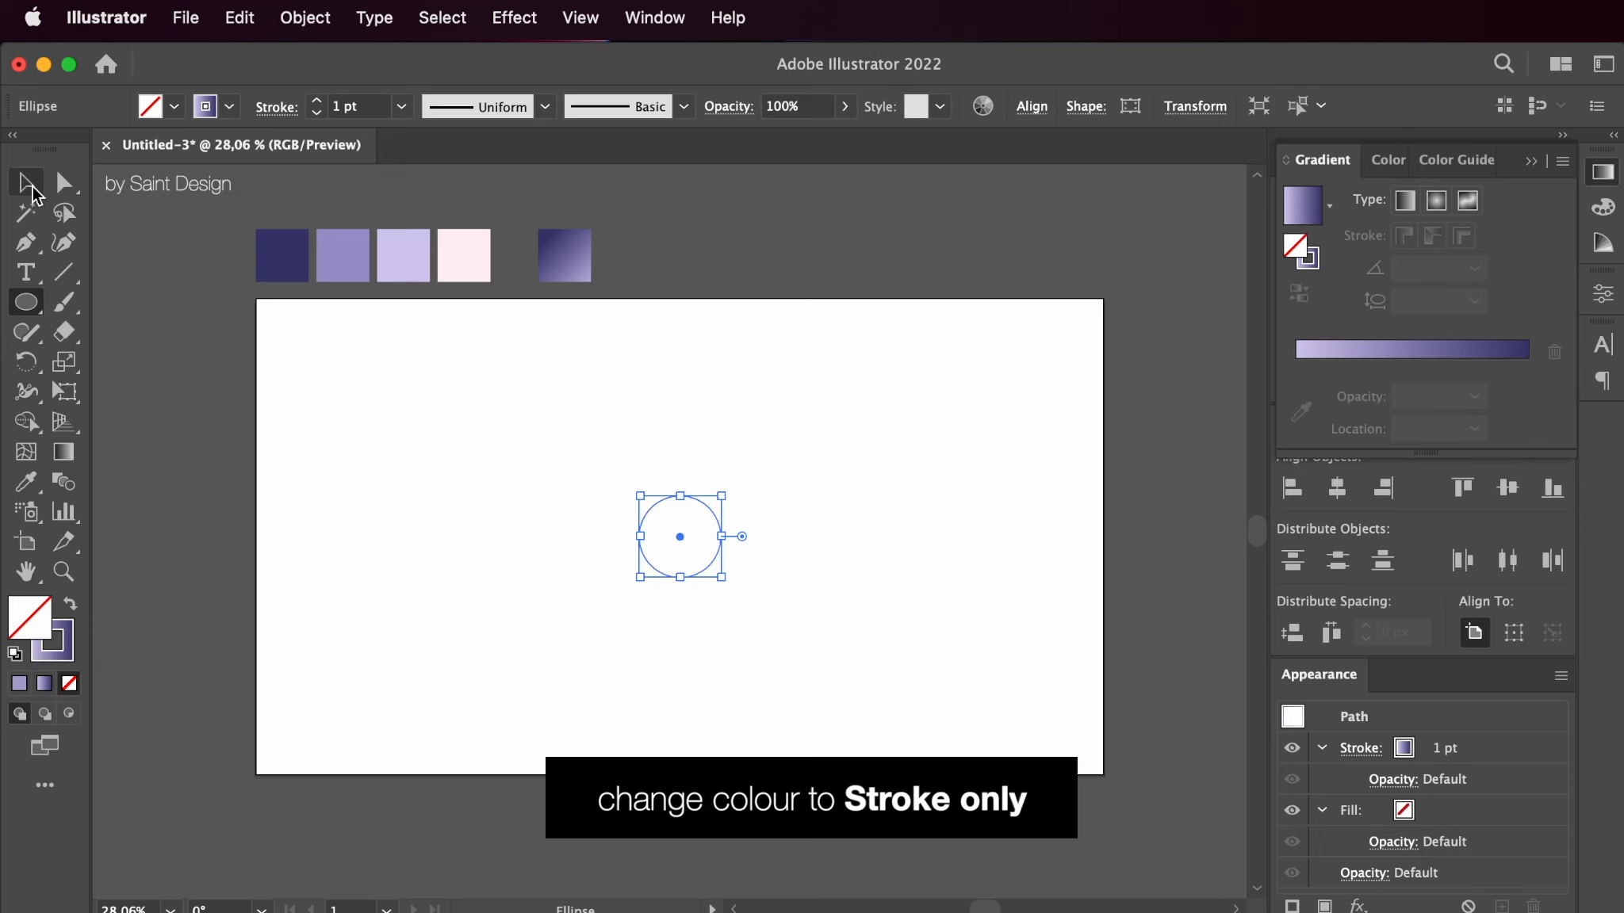
# - Copy the circle, paste it in place, and scale the copy proportionally from its centre to about 3.8 times the size
pyautogui.press('a')
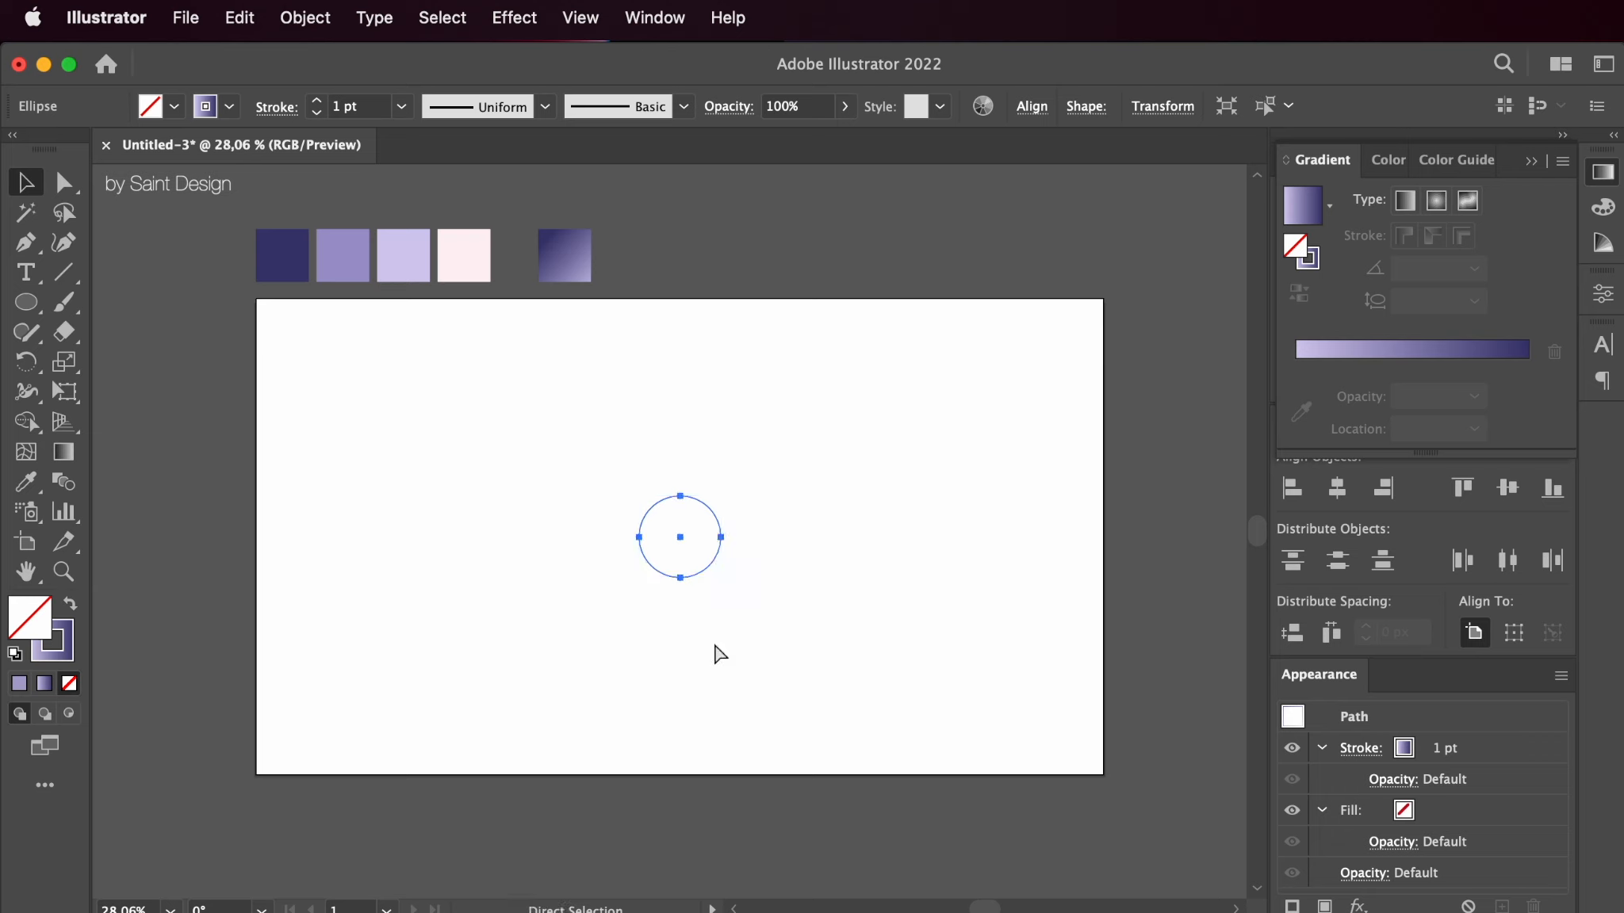
pyautogui.press('v')
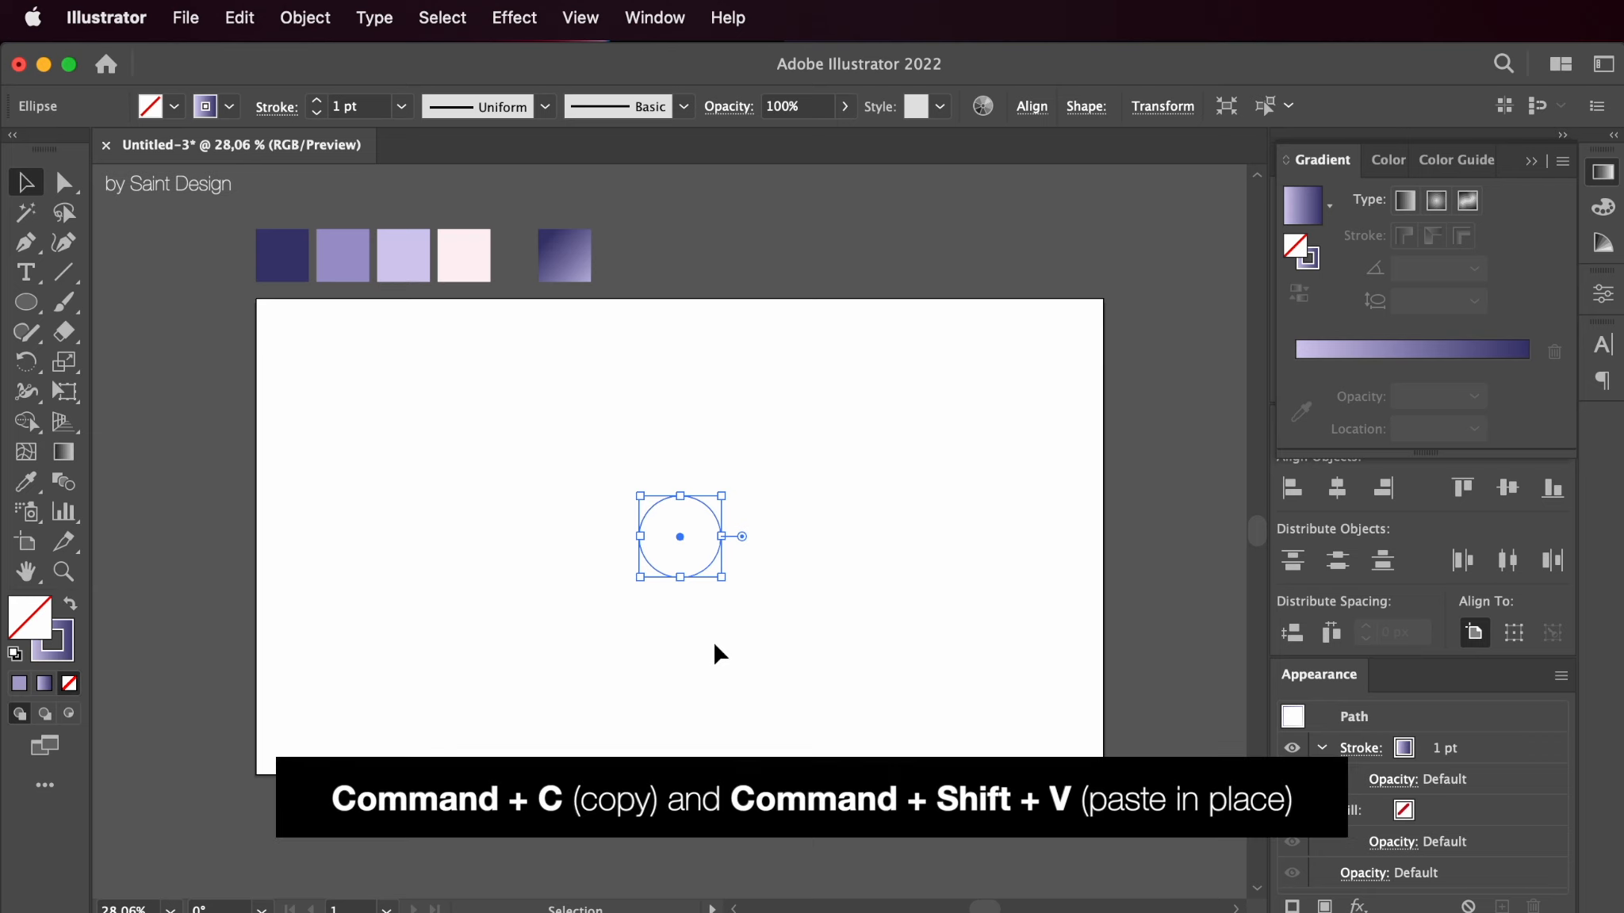
pyautogui.press('a')
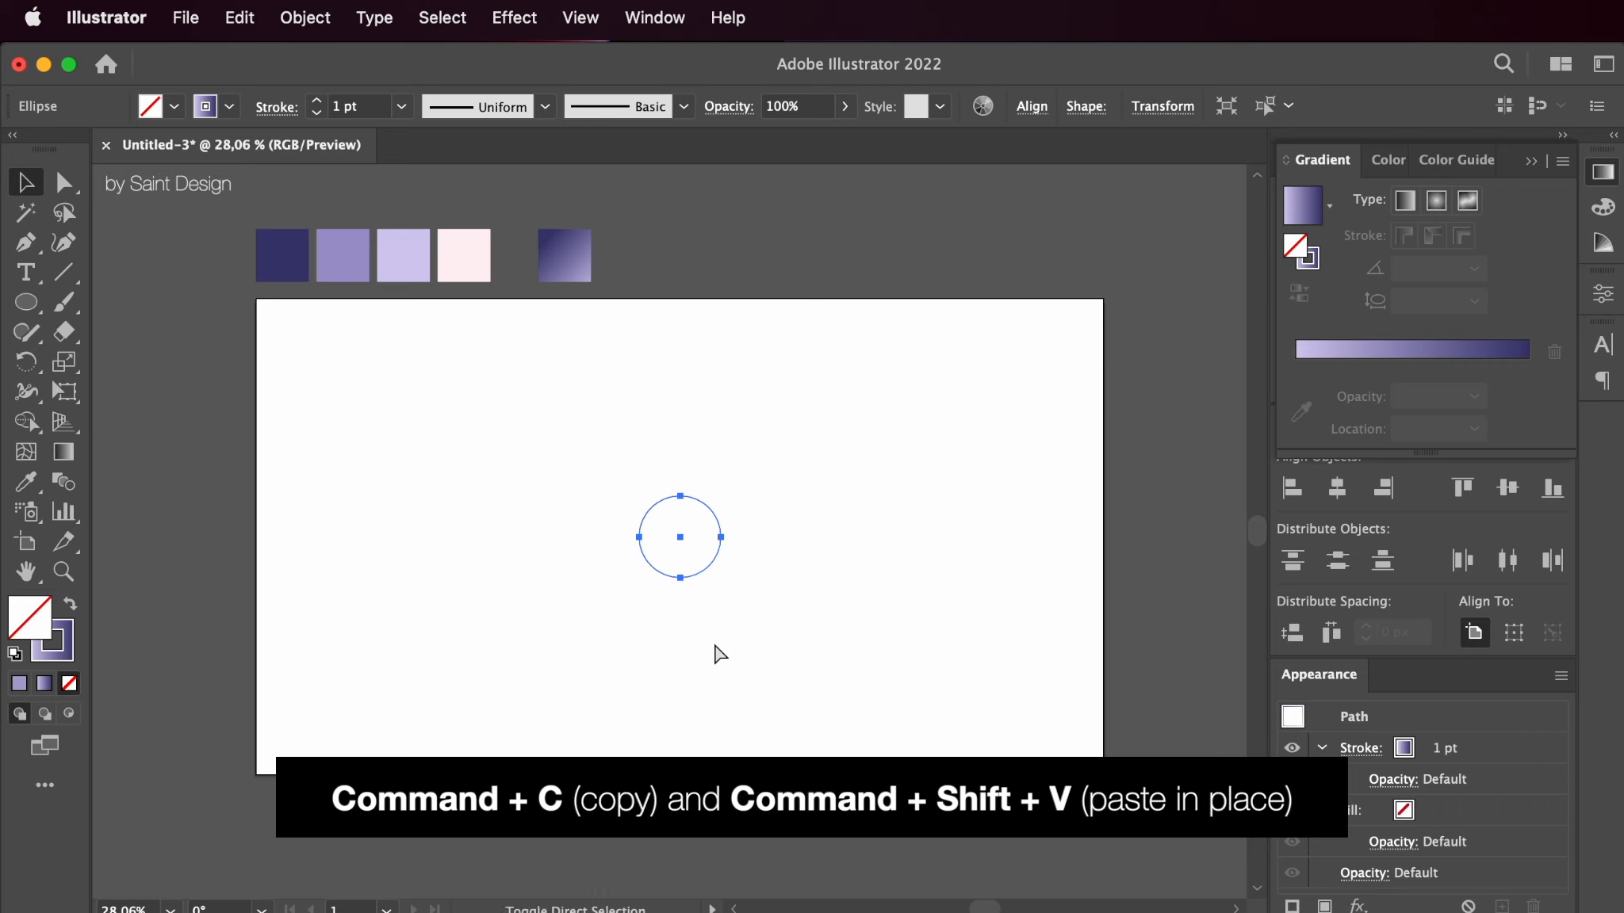
pyautogui.press('super+shift+v')
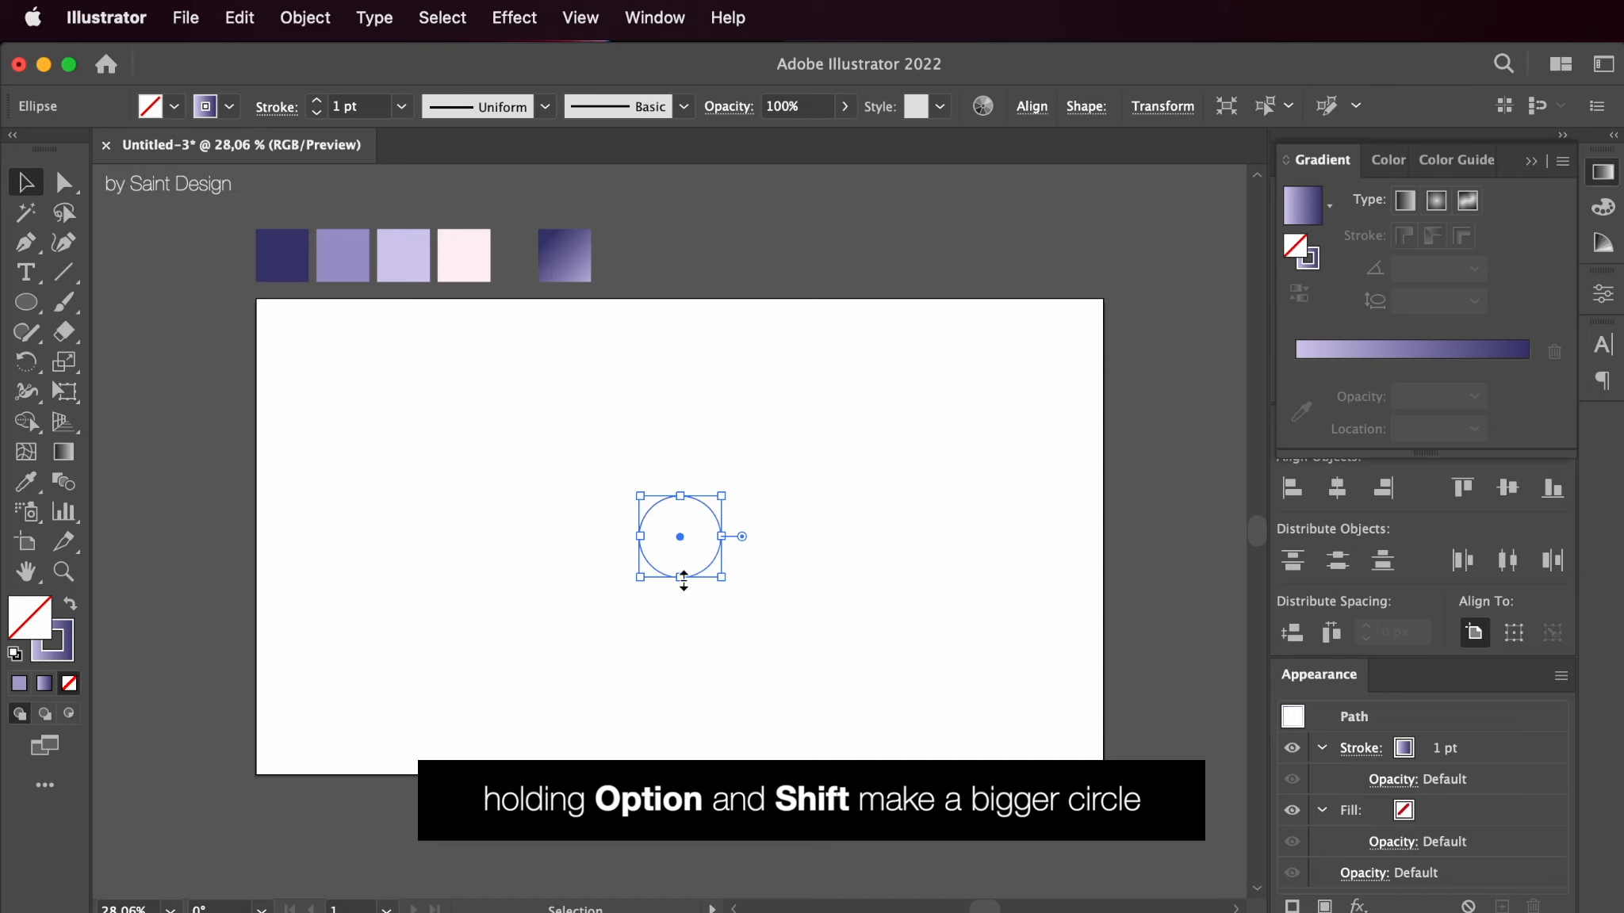
pyautogui.moveTo(683, 582); pyautogui.dragTo(686, 693)
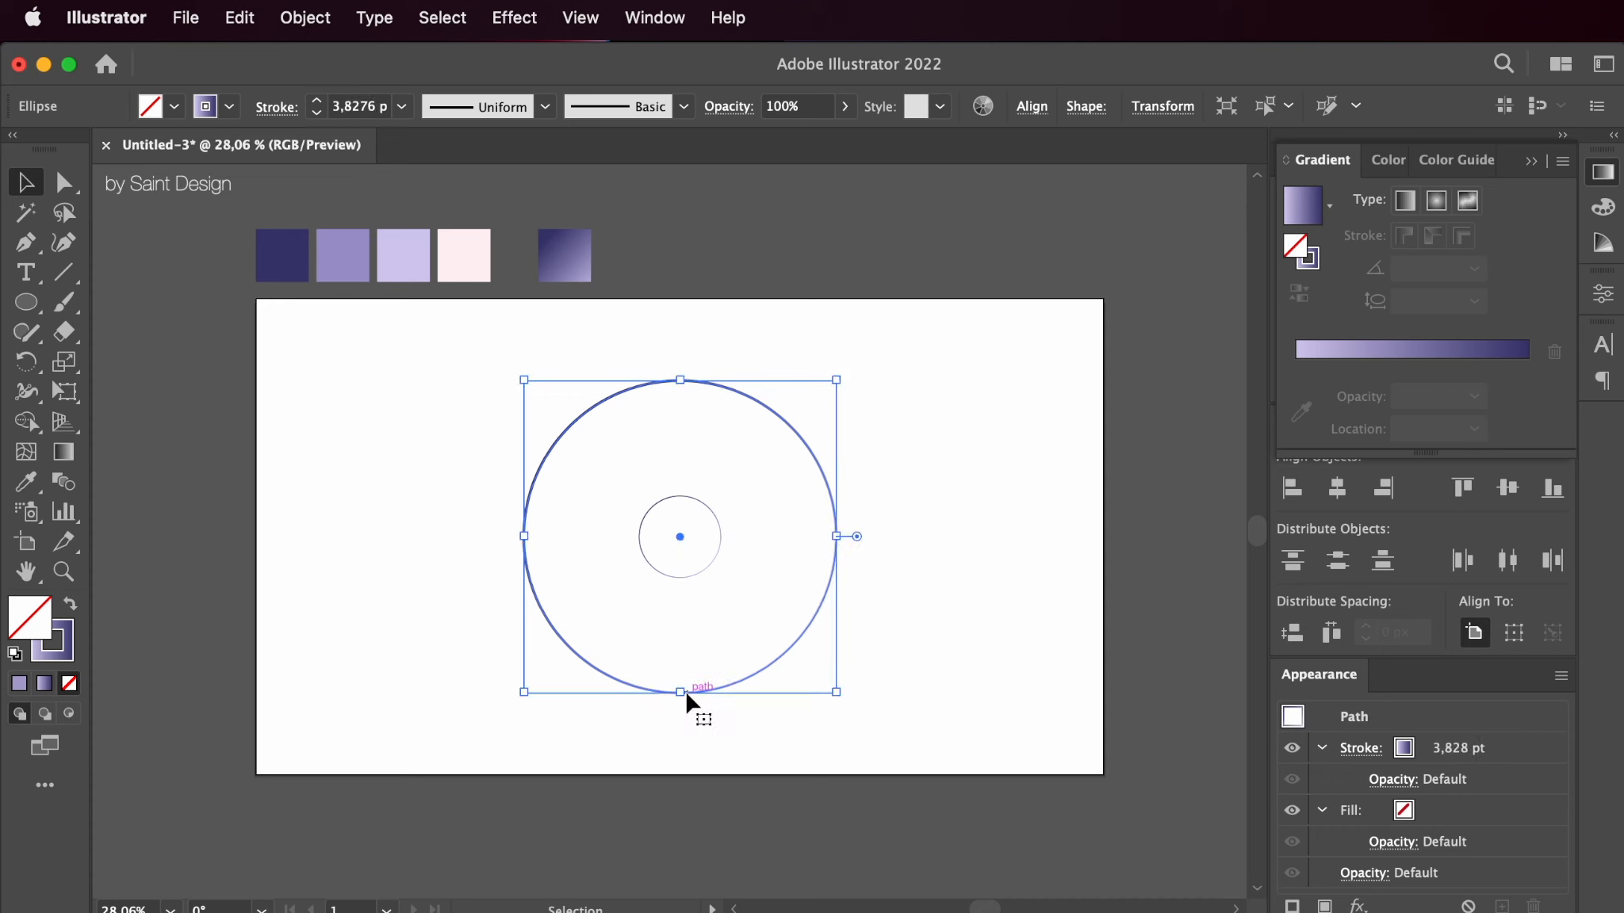
# - Paste a copy of the small circle in place and enlarge it proportionally upward to the big circle's top edge
pyautogui.click(718, 561)
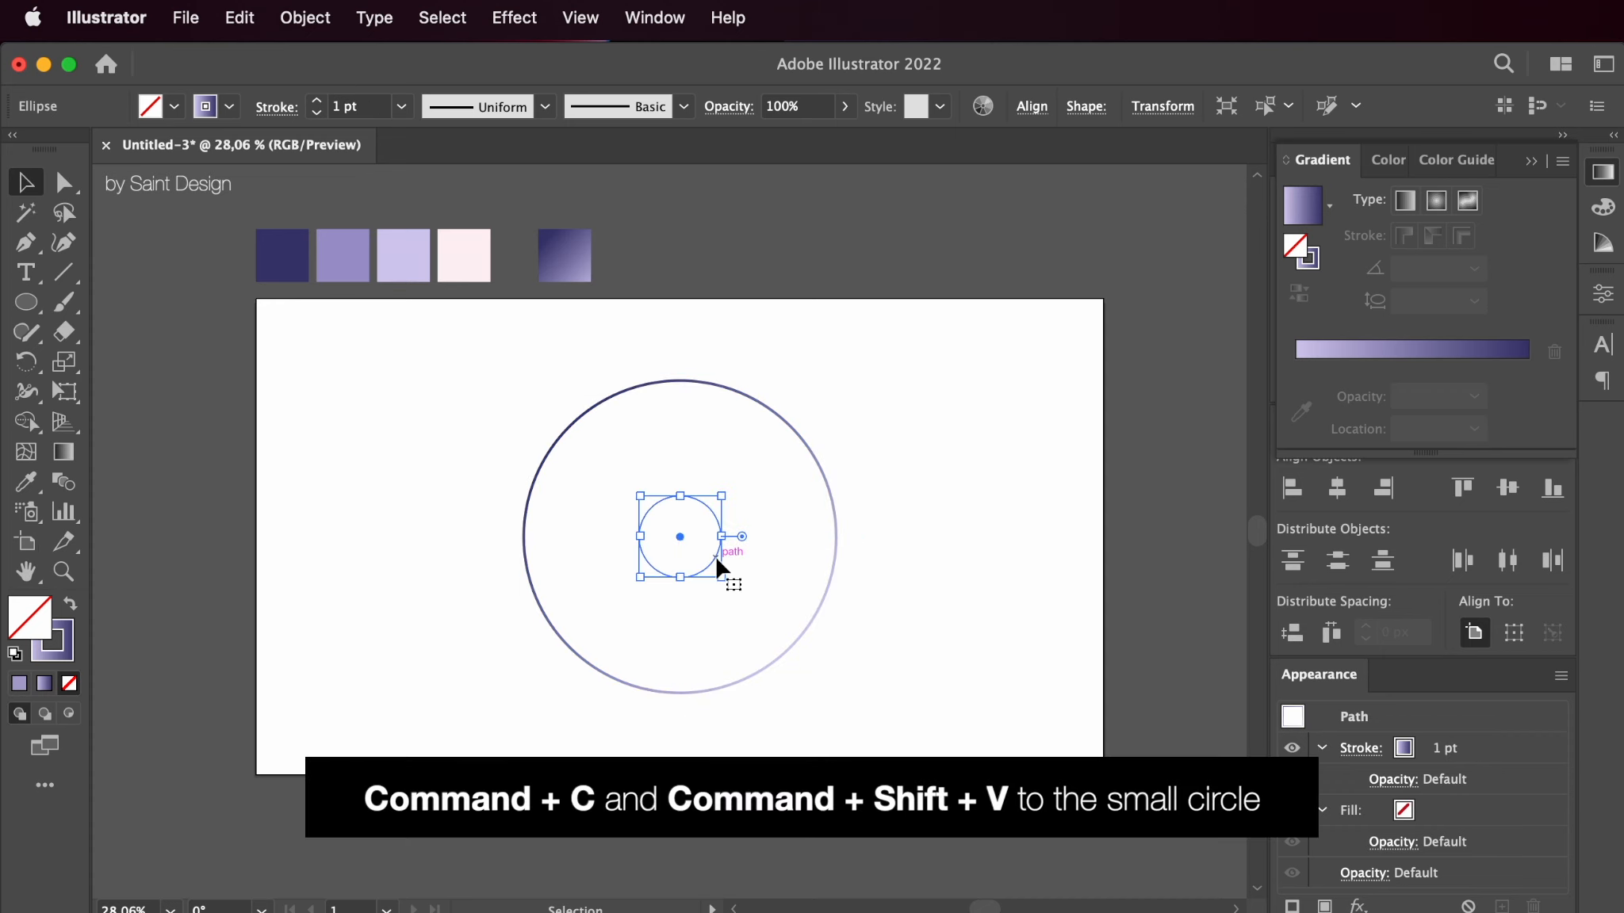
pyautogui.press('super+c')
pyautogui.press('super+shift+v')
pyautogui.moveTo(683, 496); pyautogui.dragTo(687, 379)
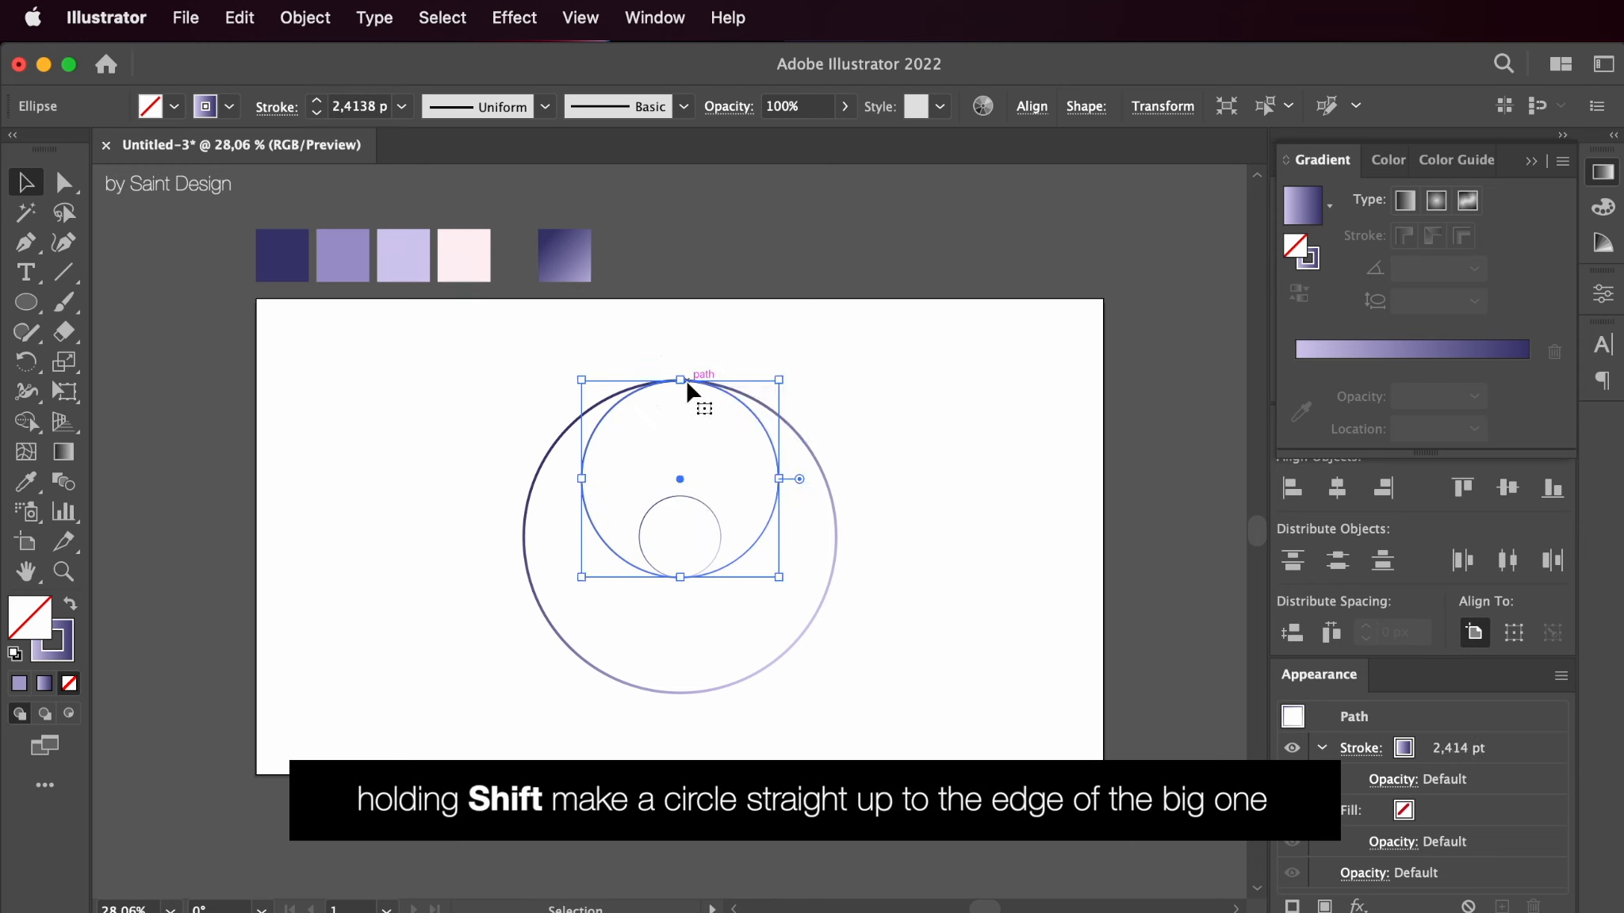
# - Enlarge three more in-place copies of the small circle proportionally to the big circle's right, bottom and left edges
pyautogui.click(703, 505)
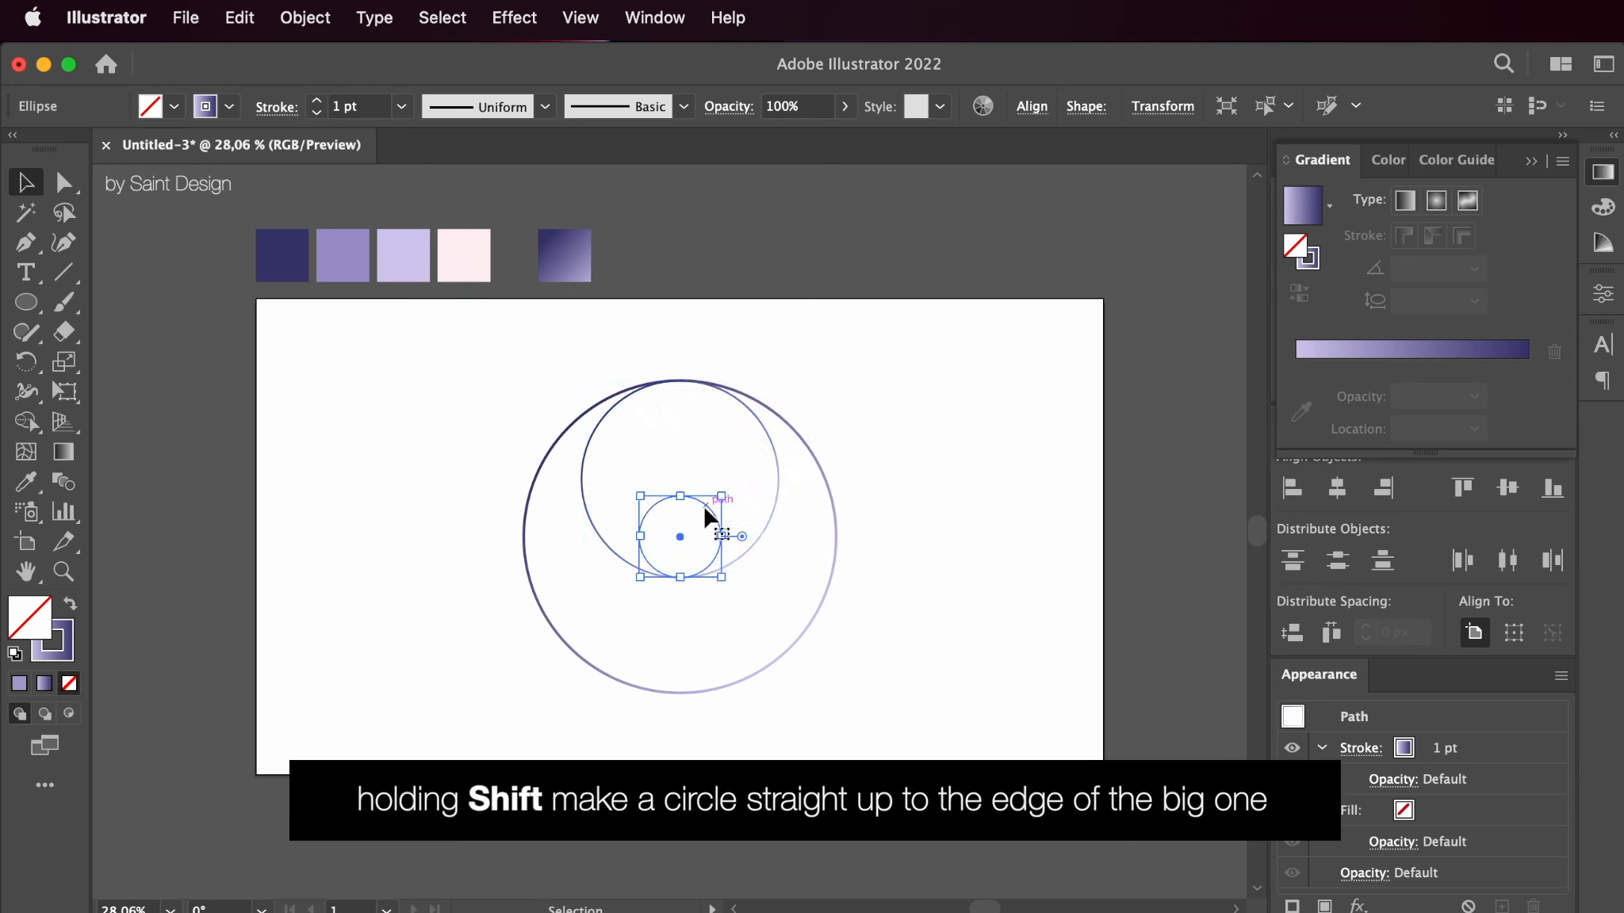
pyautogui.moveTo(721, 537); pyautogui.dragTo(839, 539)
pyautogui.click(718, 545)
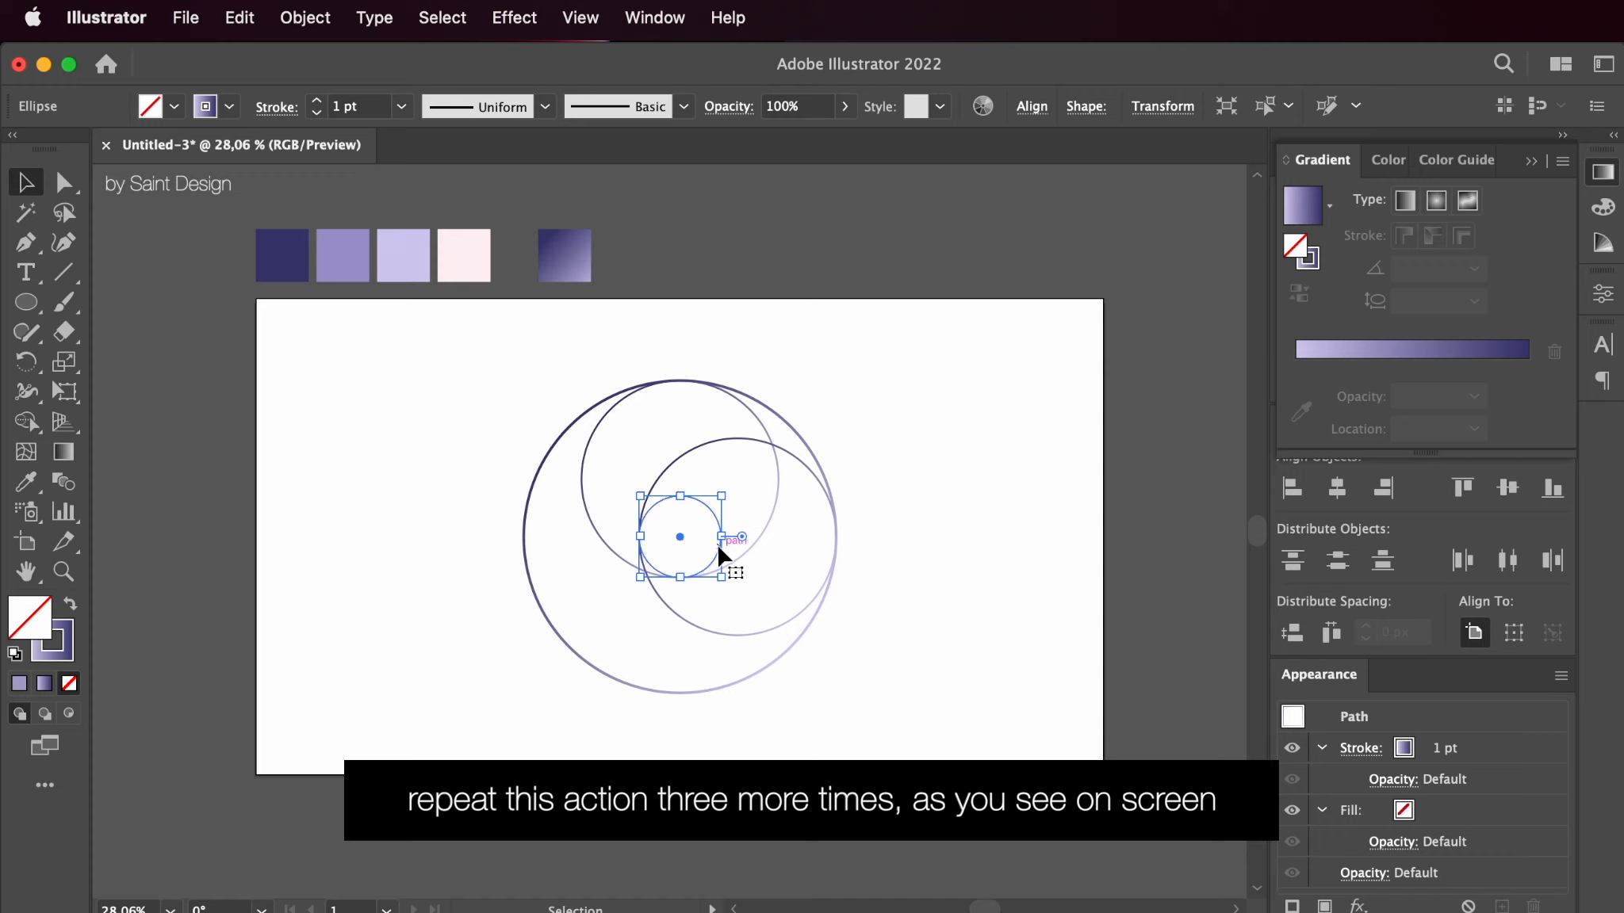
pyautogui.moveTo(681, 577); pyautogui.dragTo(681, 693)
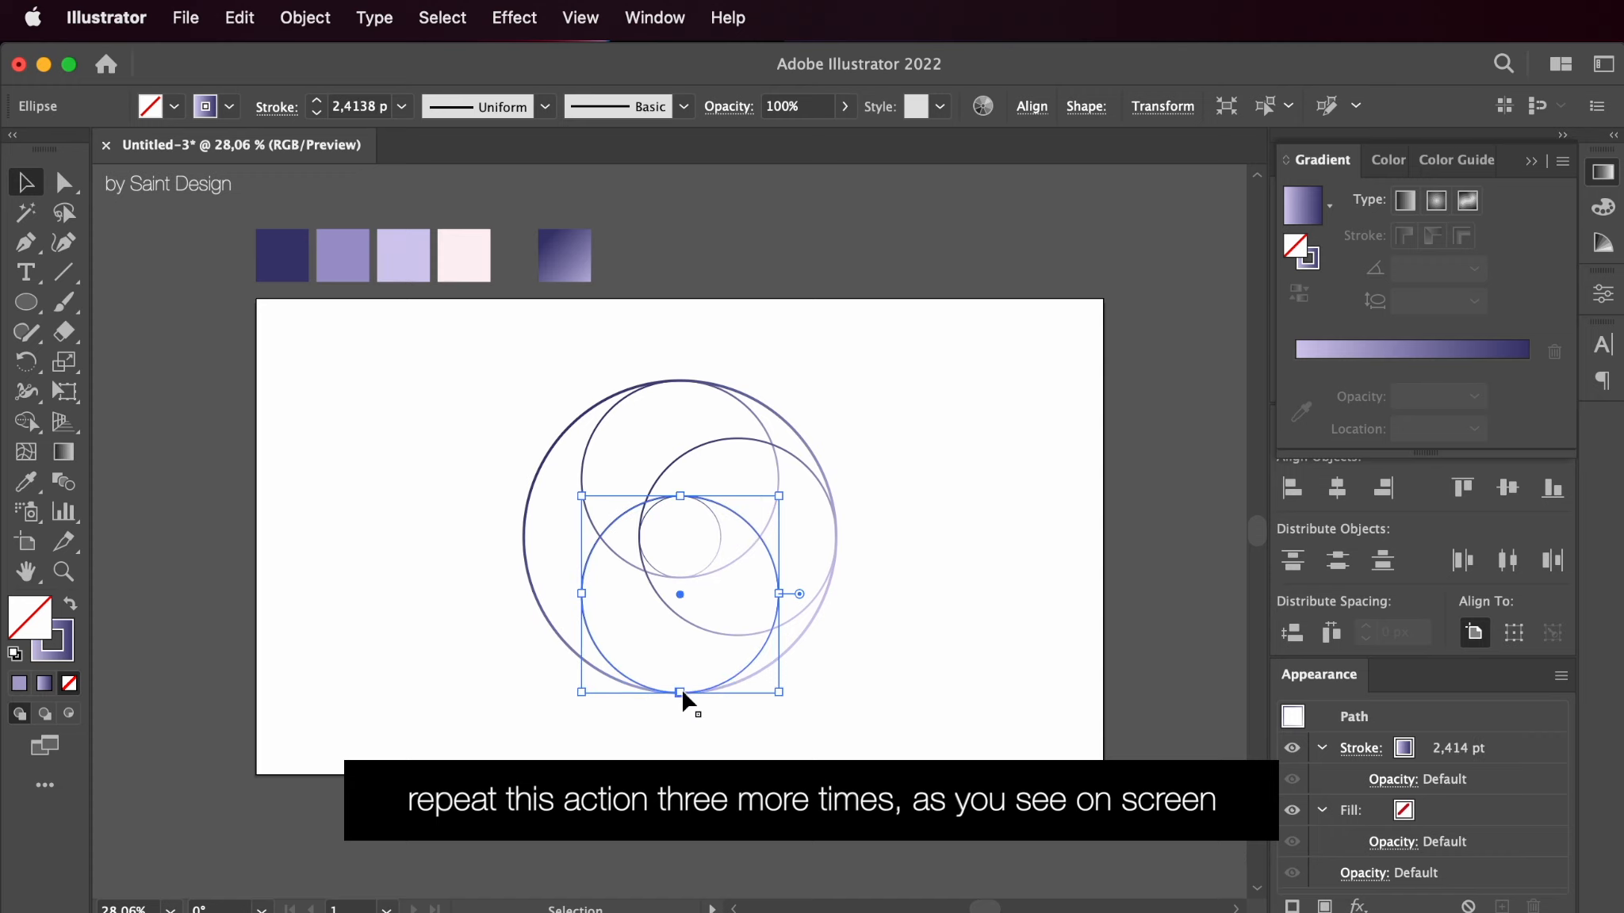
pyautogui.click(719, 544)
pyautogui.press('a')
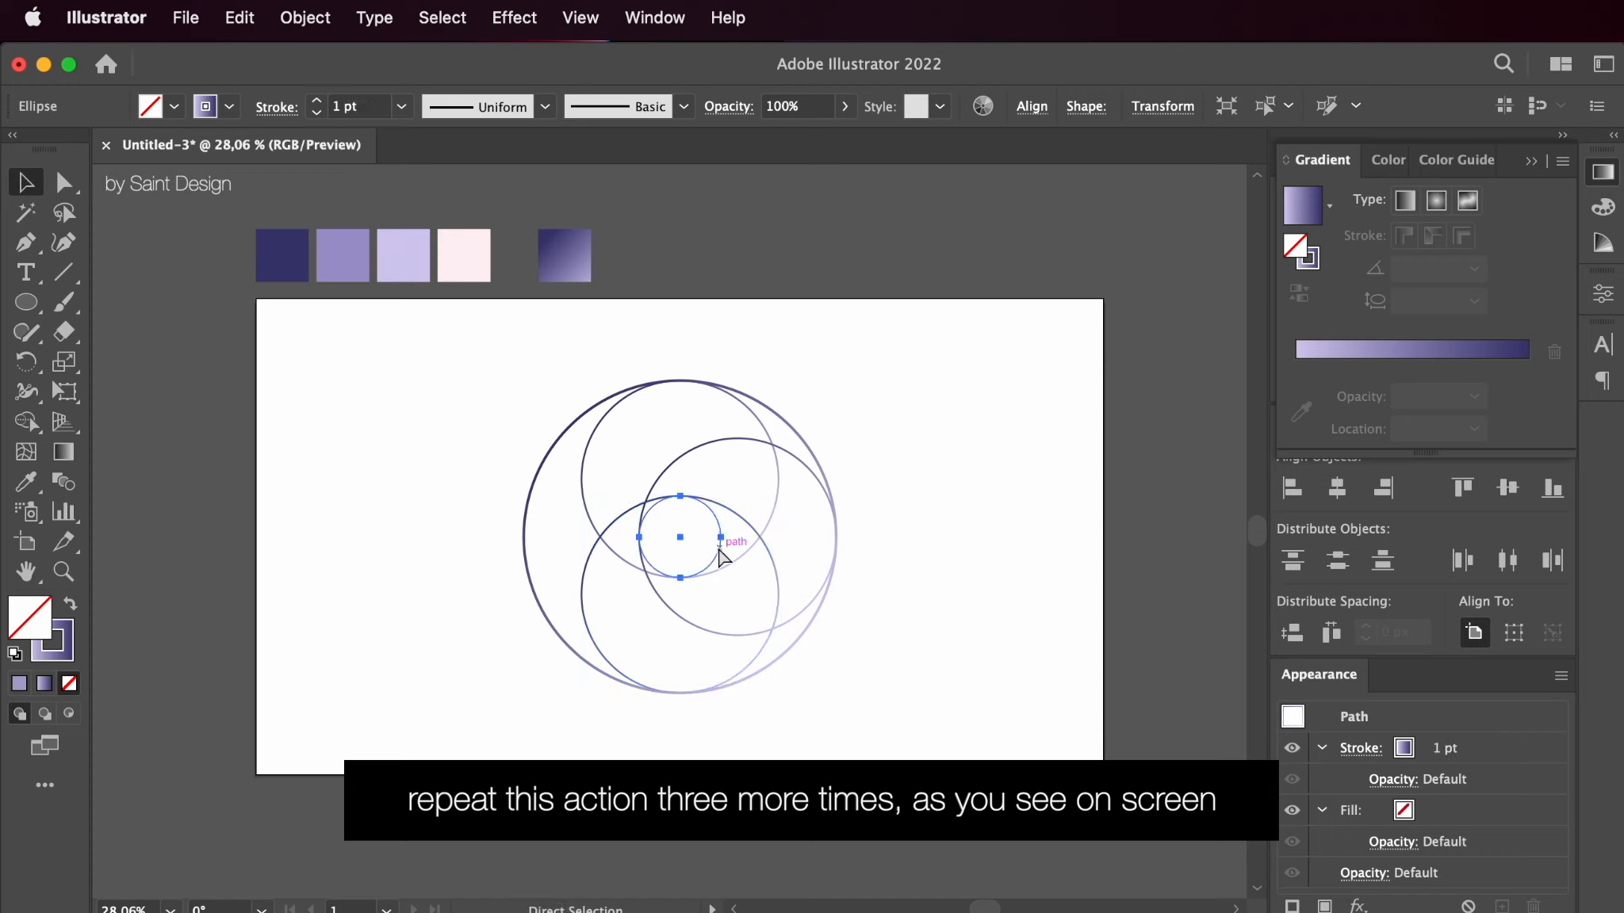
pyautogui.press('v')
pyautogui.moveTo(639, 536); pyautogui.dragTo(524, 536)
# - Select all the circles and set their stroke weight to 1 pt
pyautogui.press('super+a')
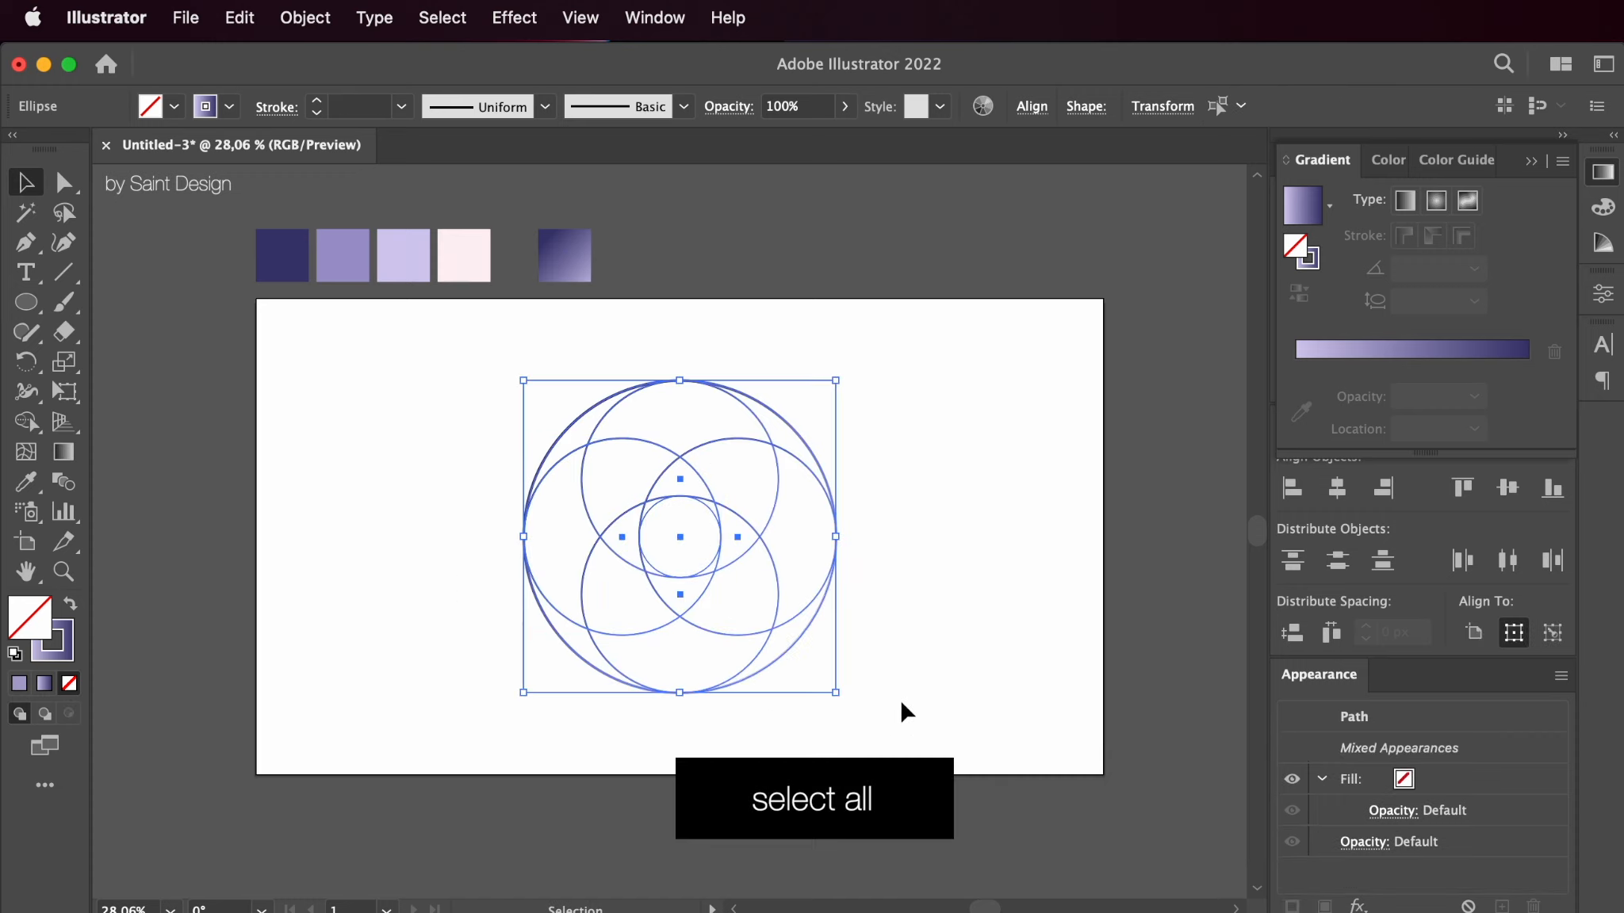
pyautogui.click(402, 106)
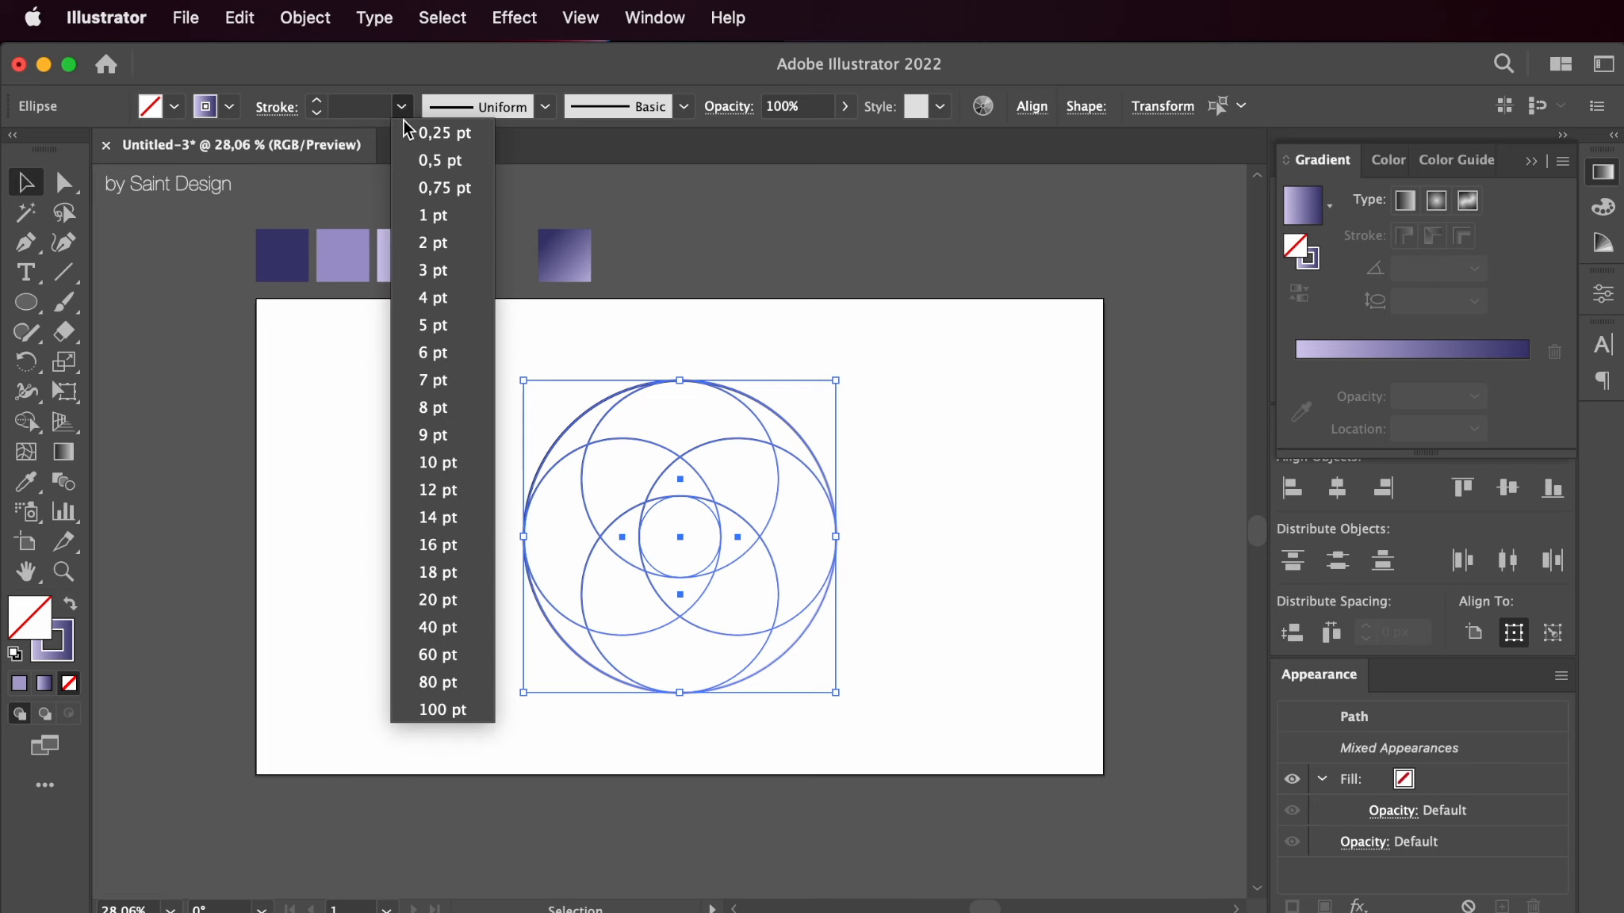
pyautogui.click(441, 214)
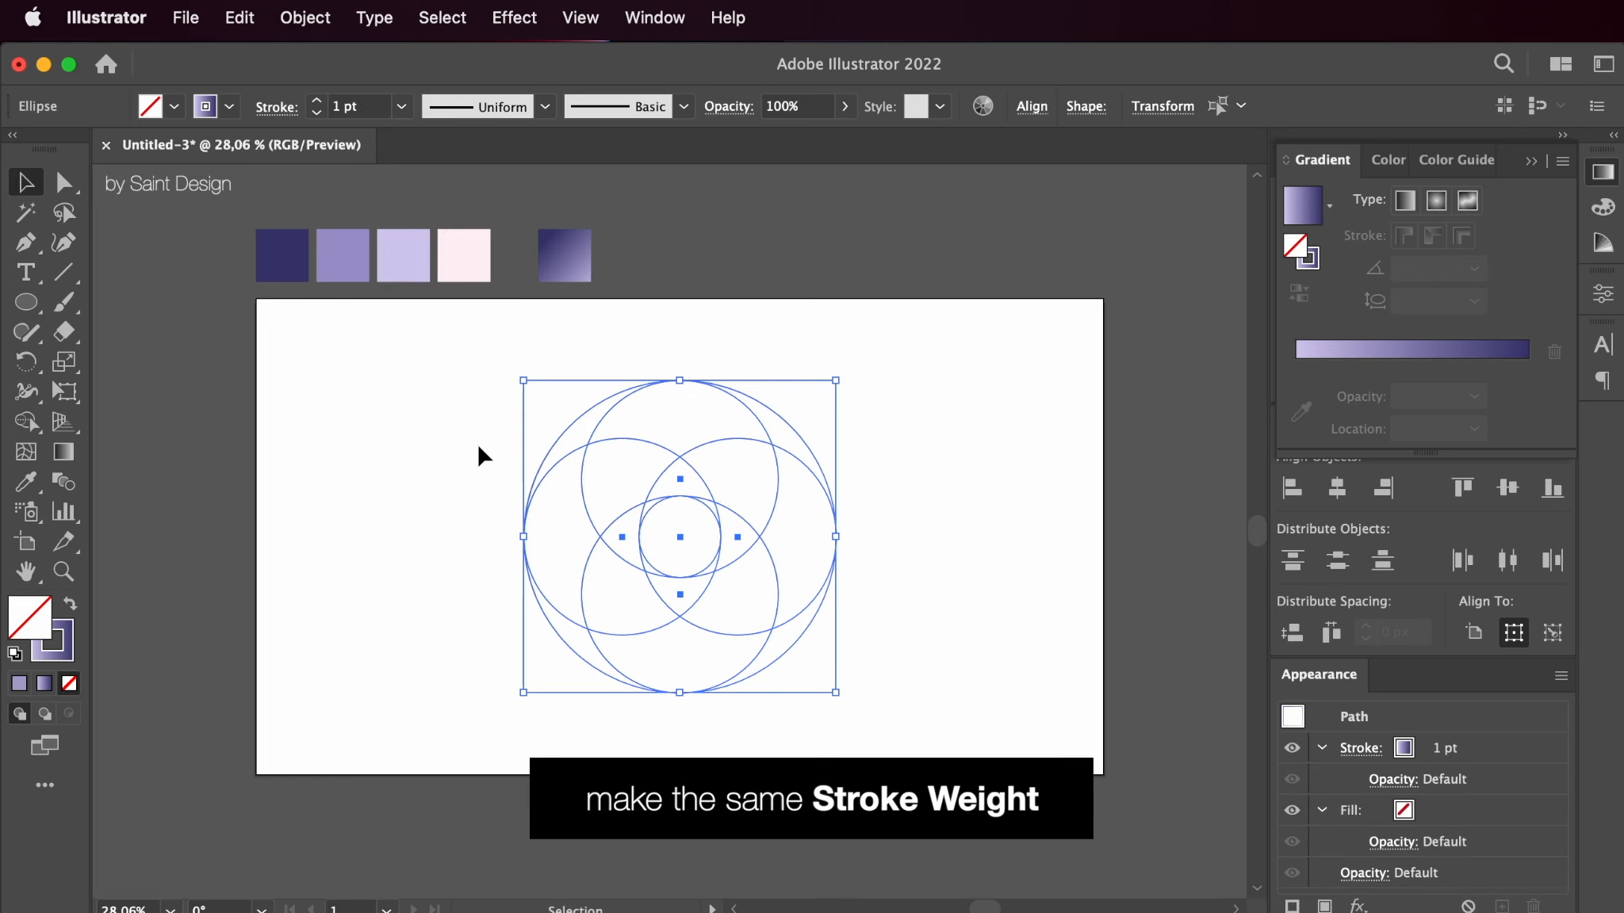
# - Merge the overlapping circle regions with the Shape Builder into four interlocking spiral blades around the central circle
pyautogui.click(26, 422)
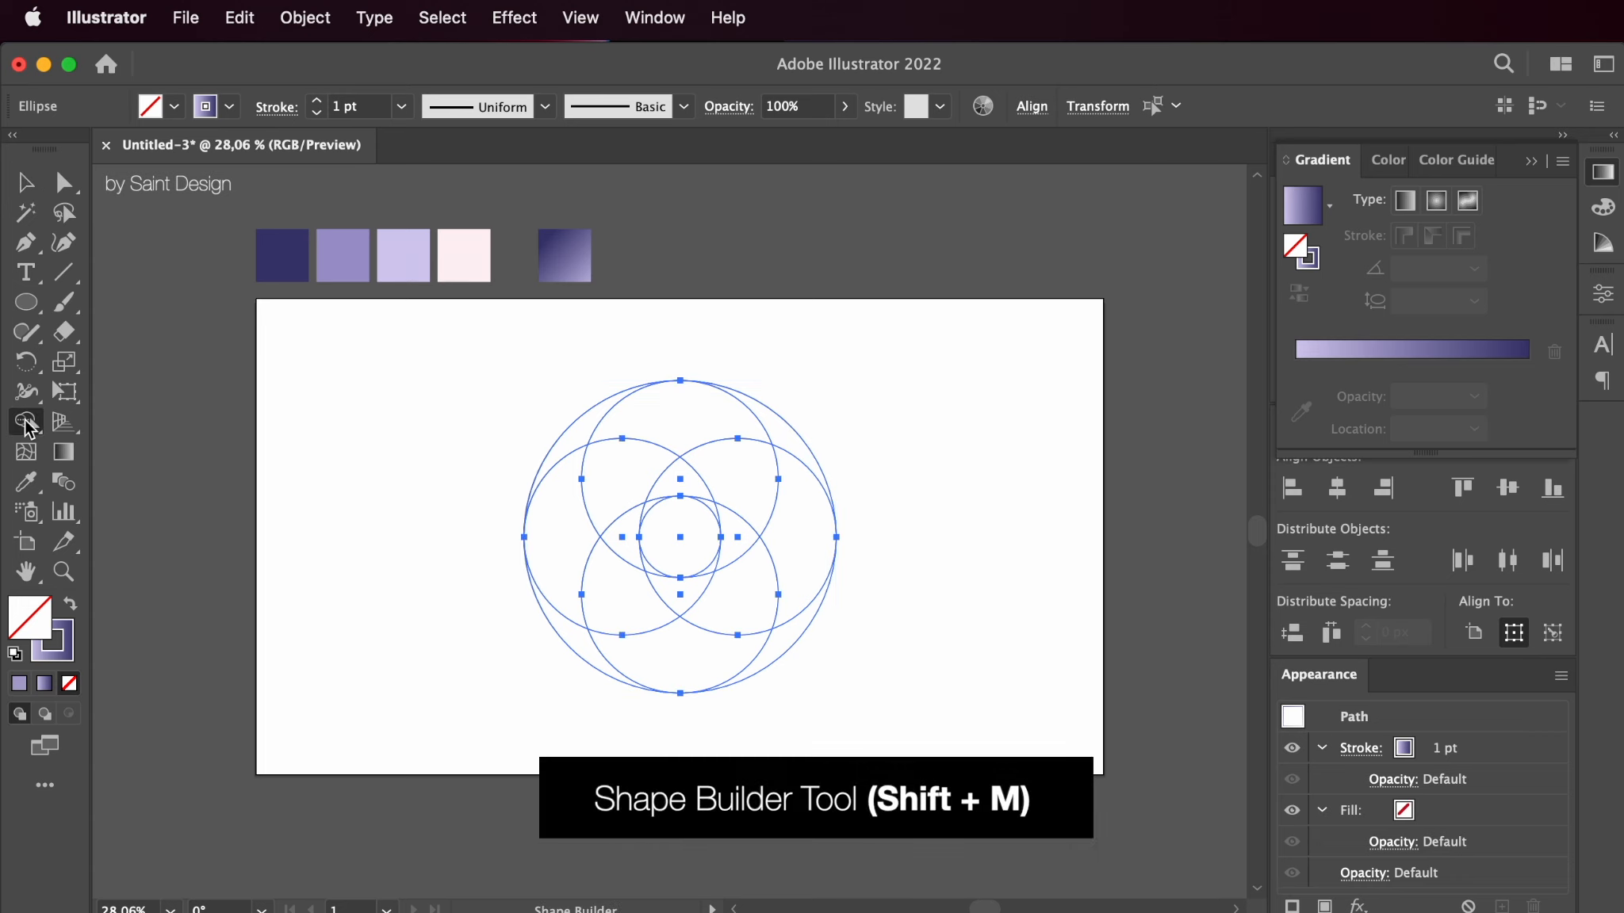
pyautogui.moveTo(576, 643)
pyautogui.mouseDown()
pyautogui.moveTo(584, 524)
pyautogui.moveTo(625, 487)
pyautogui.moveTo(709, 505)
pyautogui.mouseUp()
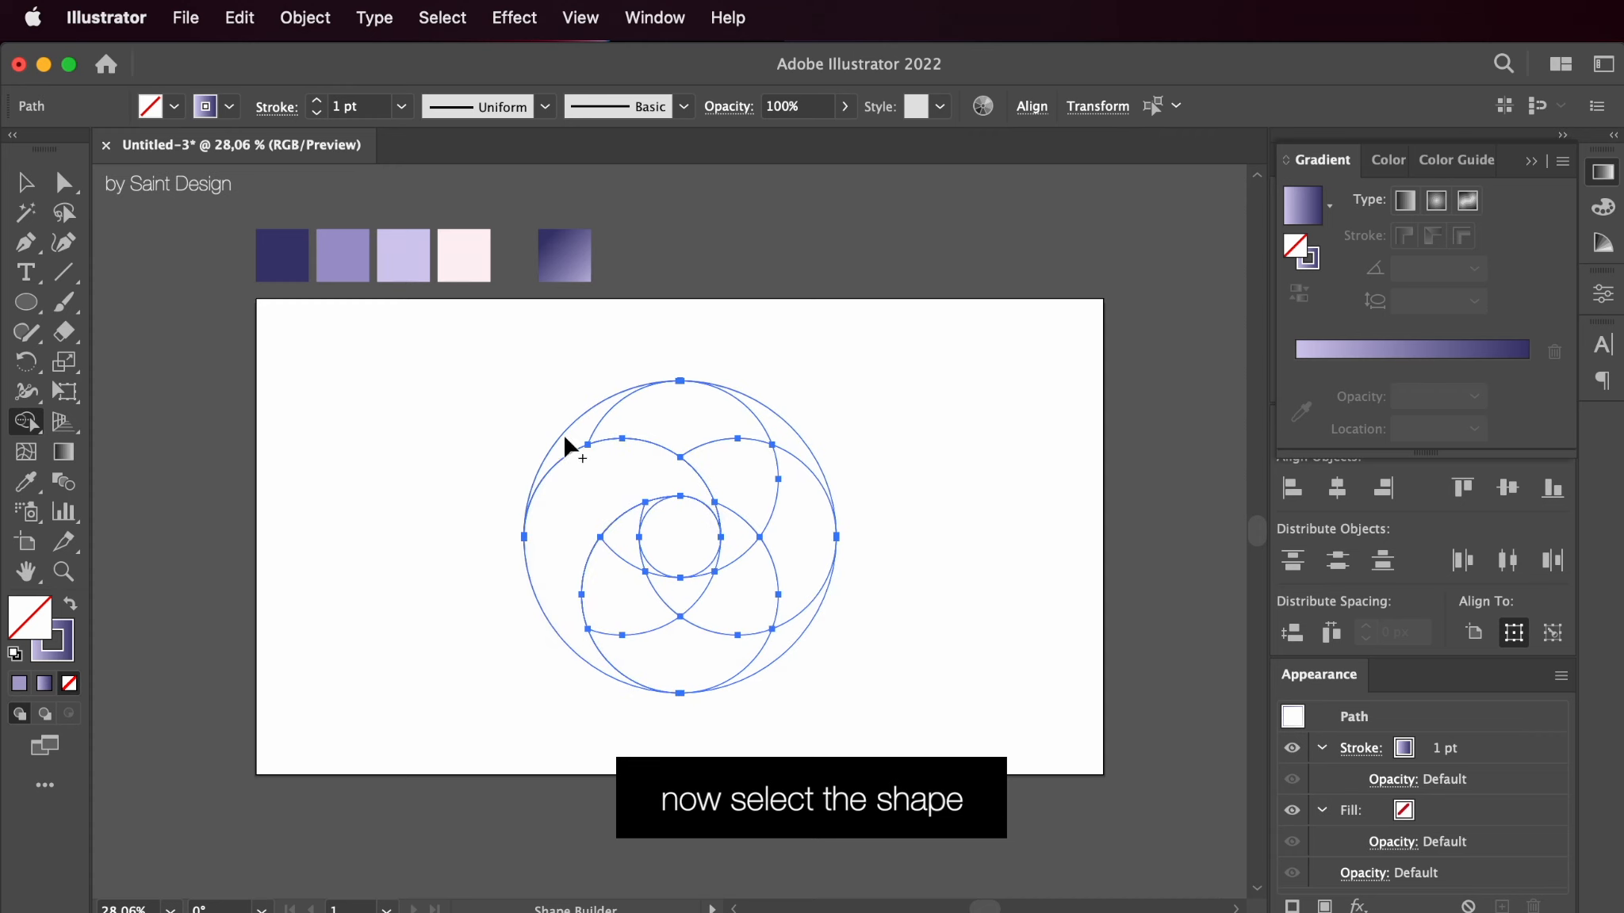
pyautogui.moveTo(571, 438)
pyautogui.mouseDown()
pyautogui.moveTo(664, 418)
pyautogui.moveTo(720, 438)
pyautogui.moveTo(756, 490)
pyautogui.moveTo(755, 533)
pyautogui.moveTo(714, 562)
pyautogui.mouseUp()
pyautogui.moveTo(781, 435)
pyautogui.mouseDown()
pyautogui.moveTo(796, 515)
pyautogui.moveTo(780, 566)
pyautogui.moveTo(741, 604)
pyautogui.moveTo(647, 570)
pyautogui.mouseUp()
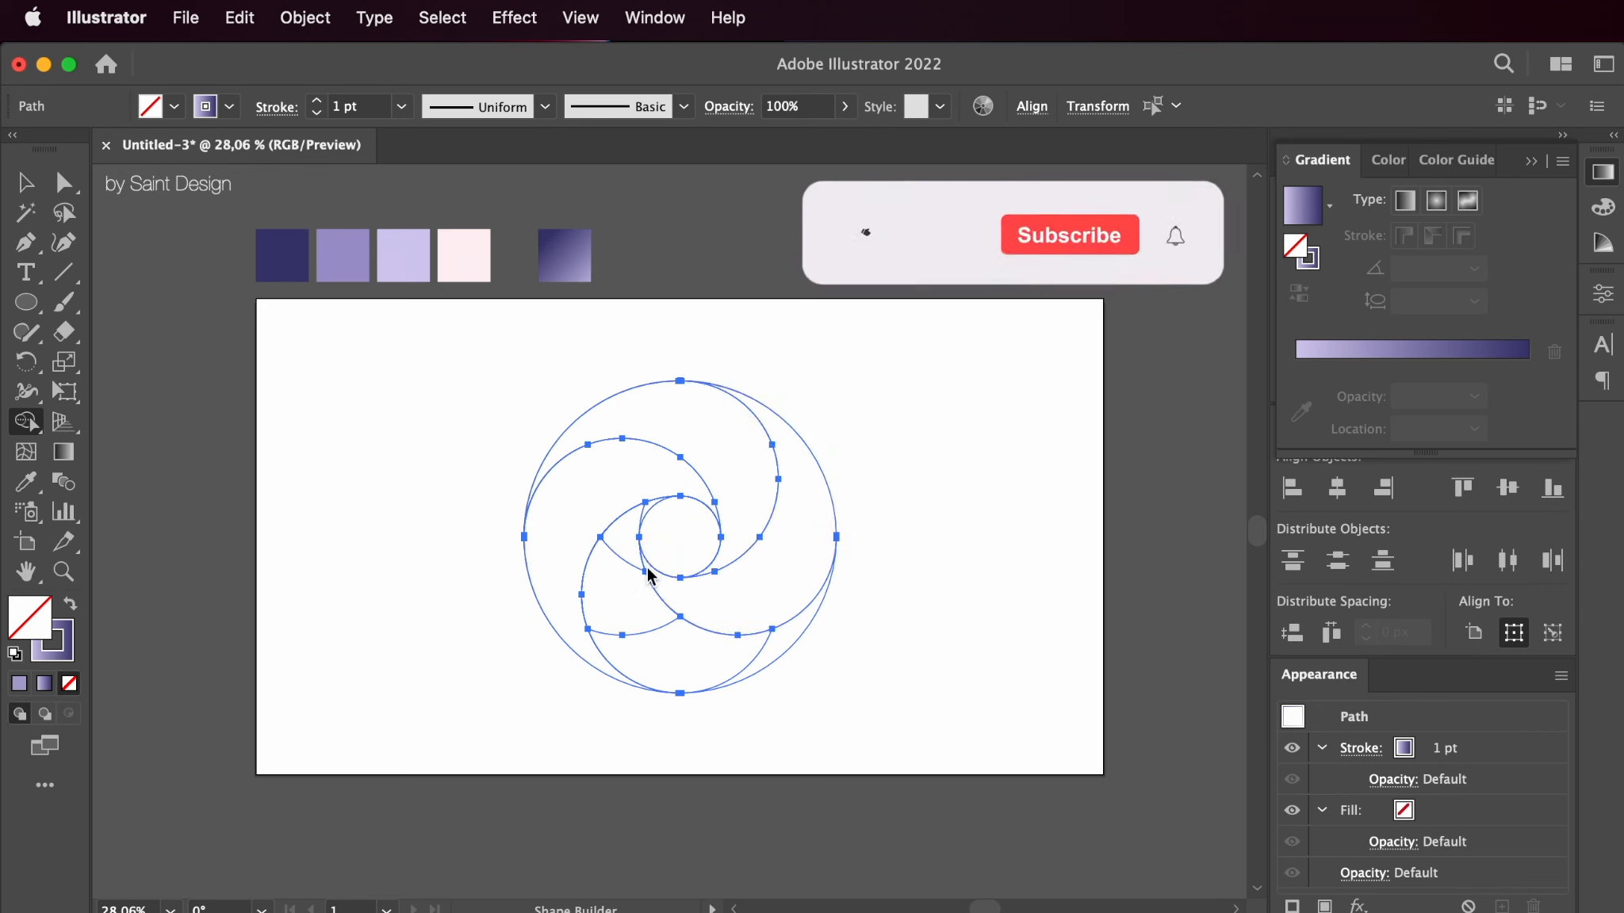
pyautogui.moveTo(784, 632)
pyautogui.mouseDown()
pyautogui.moveTo(695, 658)
pyautogui.moveTo(626, 630)
pyautogui.moveTo(607, 573)
pyautogui.moveTo(649, 511)
pyautogui.mouseUp()
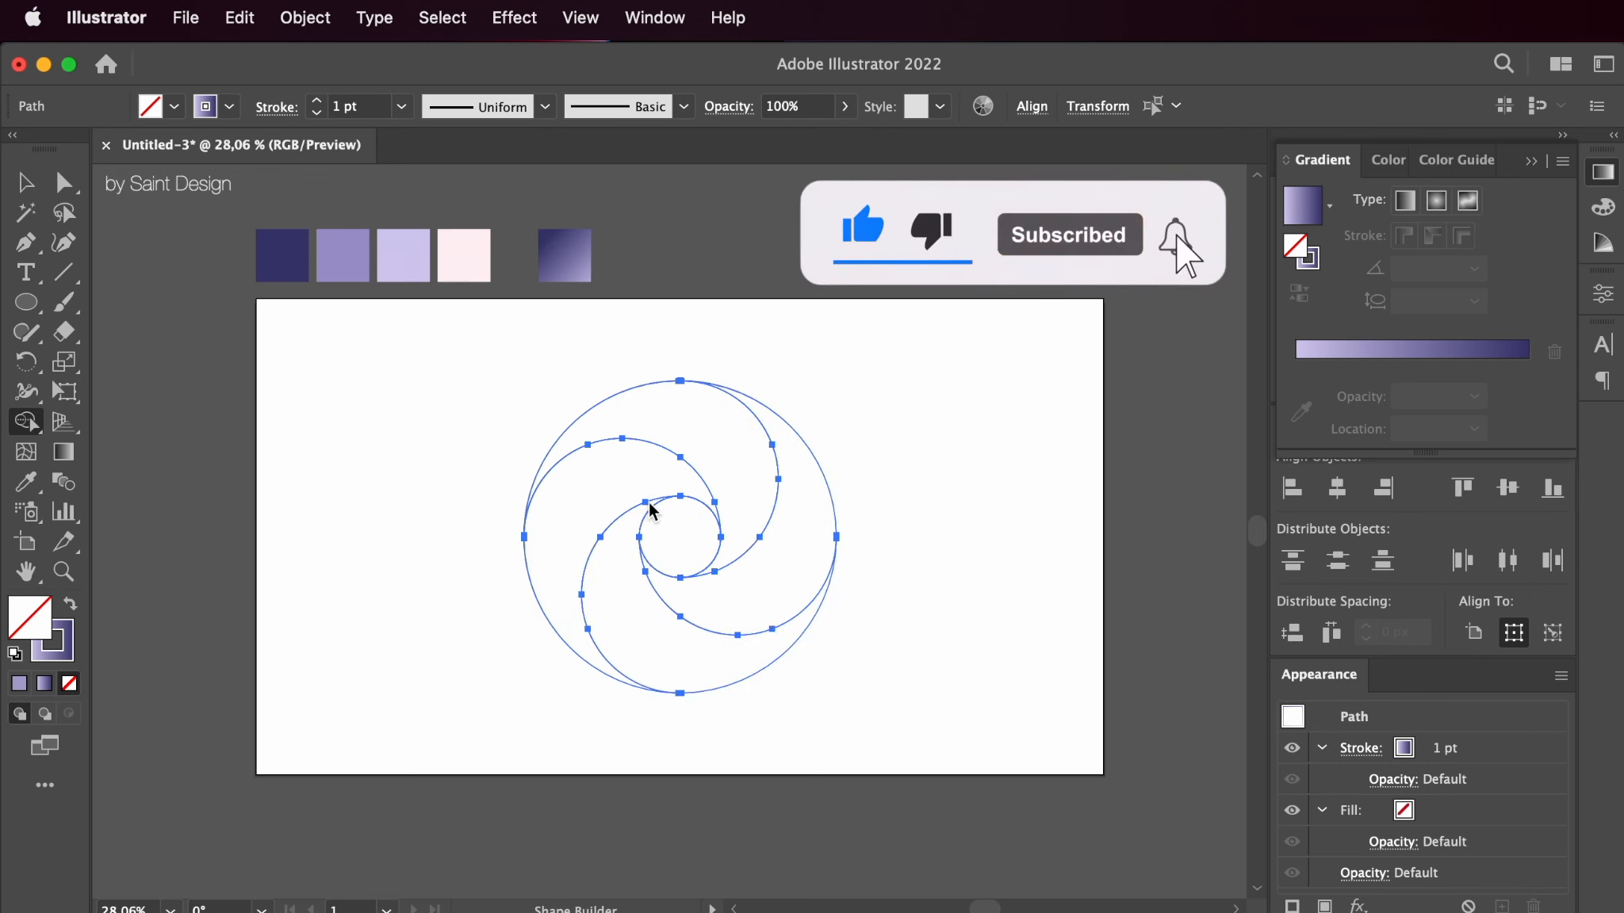
pyautogui.click(25, 182)
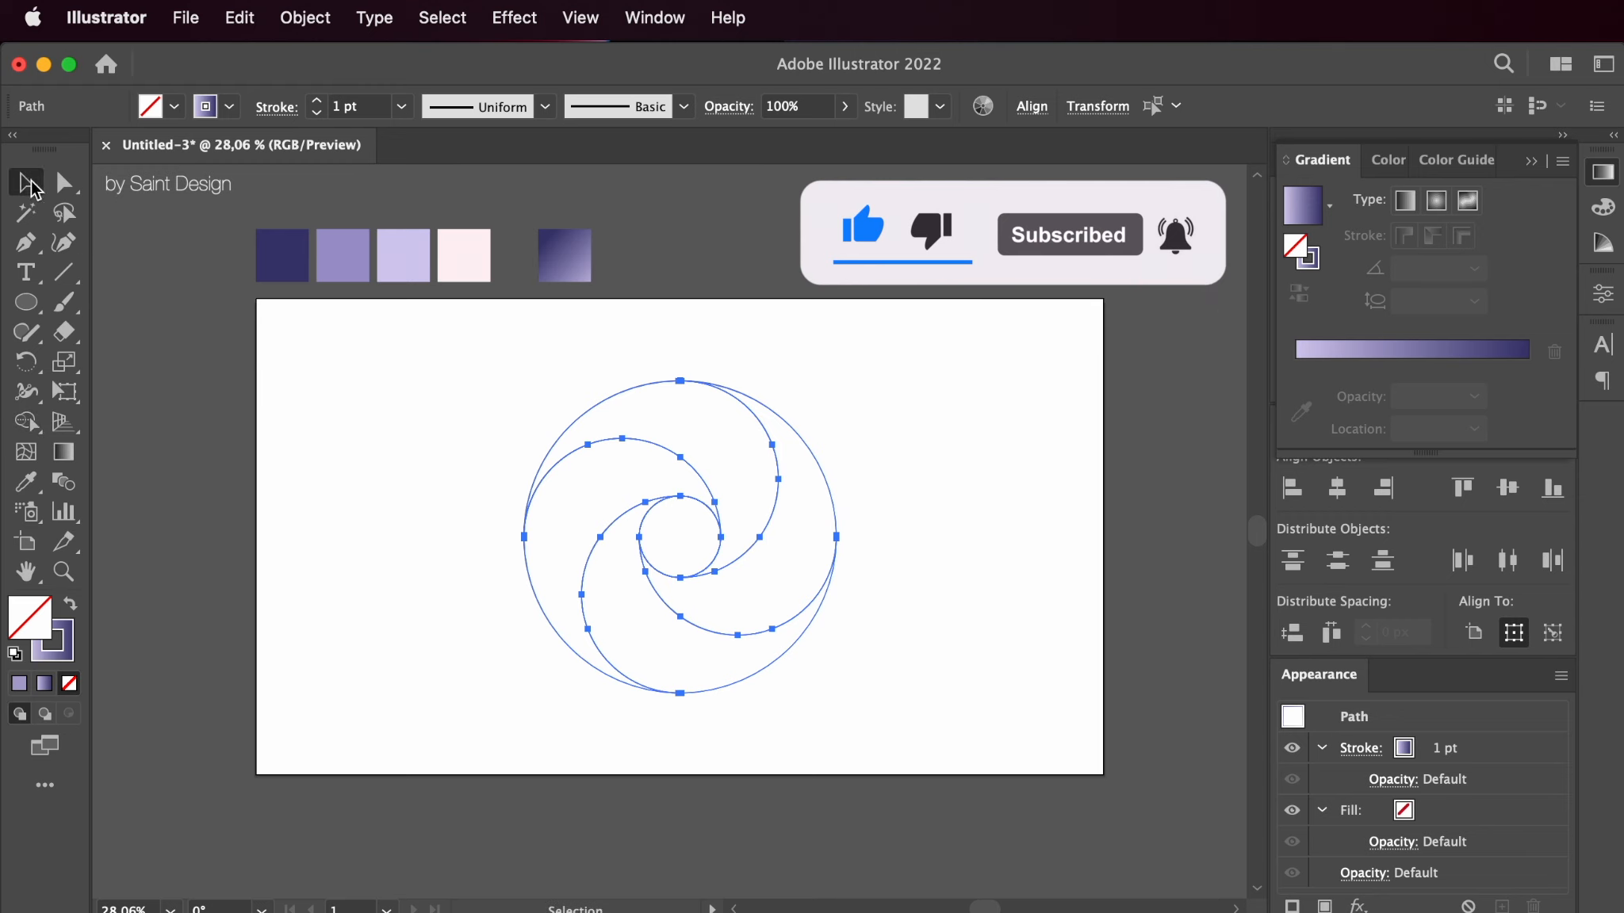
pyautogui.click(429, 559)
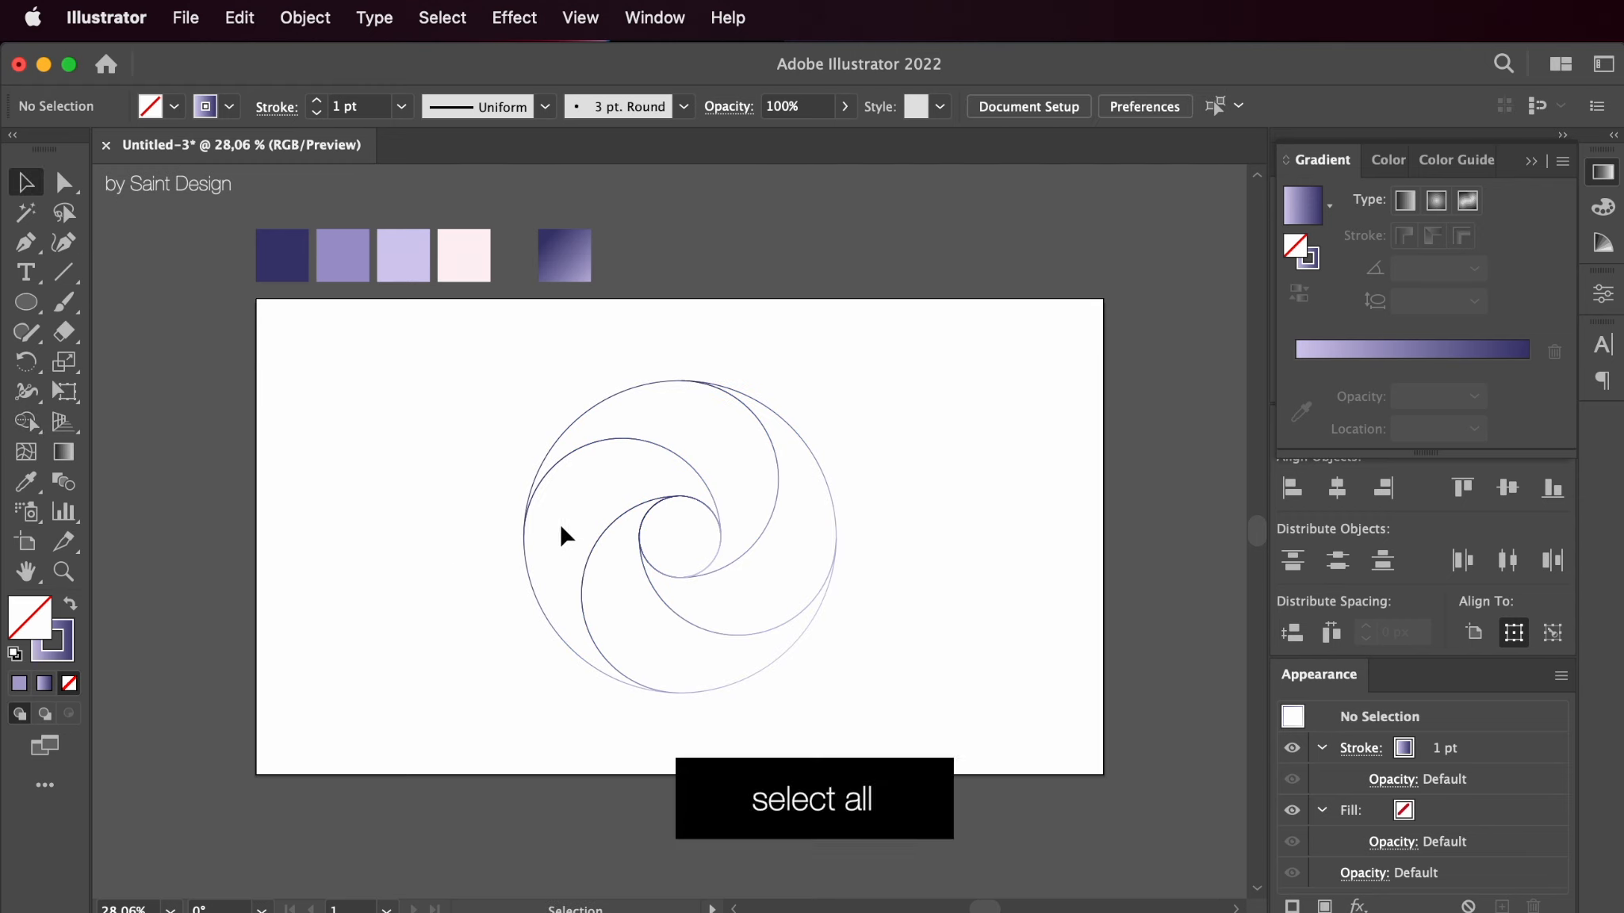
# - Swap fill and stroke on all the spiral pieces so they have a gradient fill and no stroke
pyautogui.press('super+a')
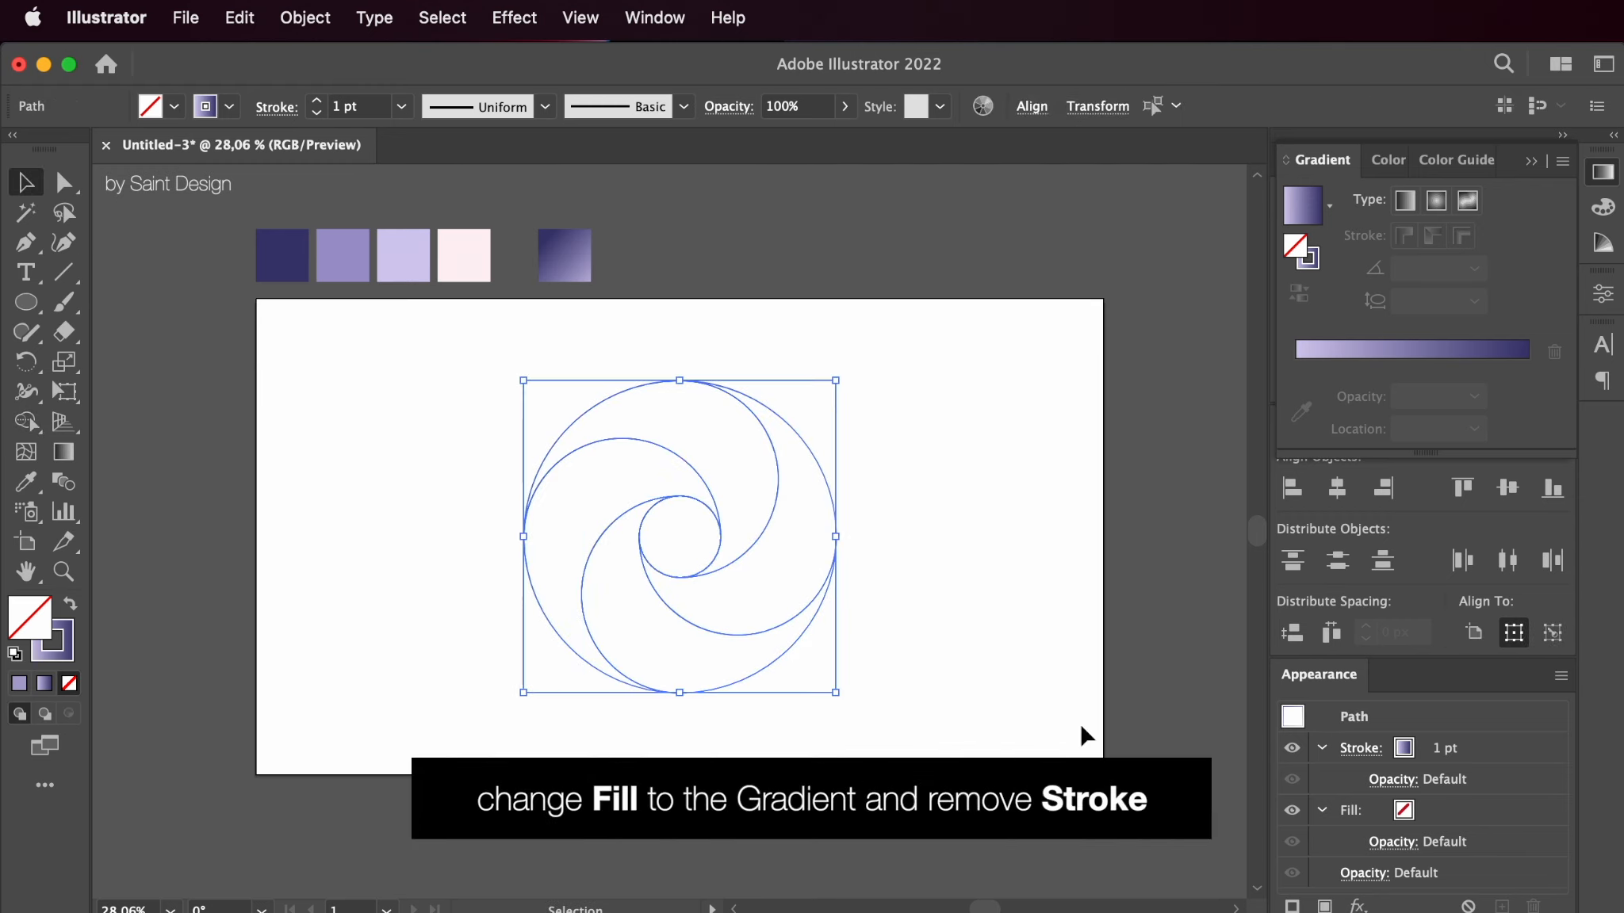
pyautogui.click(70, 604)
pyautogui.click(444, 578)
# - Fill the central circle with the dark purple sampled from the first palette swatch
pyautogui.click(678, 555)
pyautogui.press('i')
pyautogui.click(282, 256)
pyautogui.press('v')
# - Redirect the gradients of the bottom and left blades so they run from light at the outside to dark inward
pyautogui.click(617, 615)
pyautogui.click(64, 455)
pyautogui.moveTo(704, 741); pyautogui.dragTo(636, 555)
pyautogui.moveTo(834, 632); pyautogui.dragTo(638, 575)
pyautogui.press('v')
pyautogui.click(558, 505)
pyautogui.press('g')
pyautogui.moveTo(554, 679); pyautogui.dragTo(577, 484)
# - Redirect the gradients of the top and right blades from light at the outside to dark inward
pyautogui.press('v')
pyautogui.click(689, 420)
pyautogui.press('g')
pyautogui.moveTo(538, 424); pyautogui.dragTo(740, 484)
pyautogui.press('v')
pyautogui.click(803, 470)
pyautogui.press('g')
pyautogui.moveTo(763, 382); pyautogui.dragTo(730, 587)
pyautogui.press('v')
pyautogui.click(909, 613)
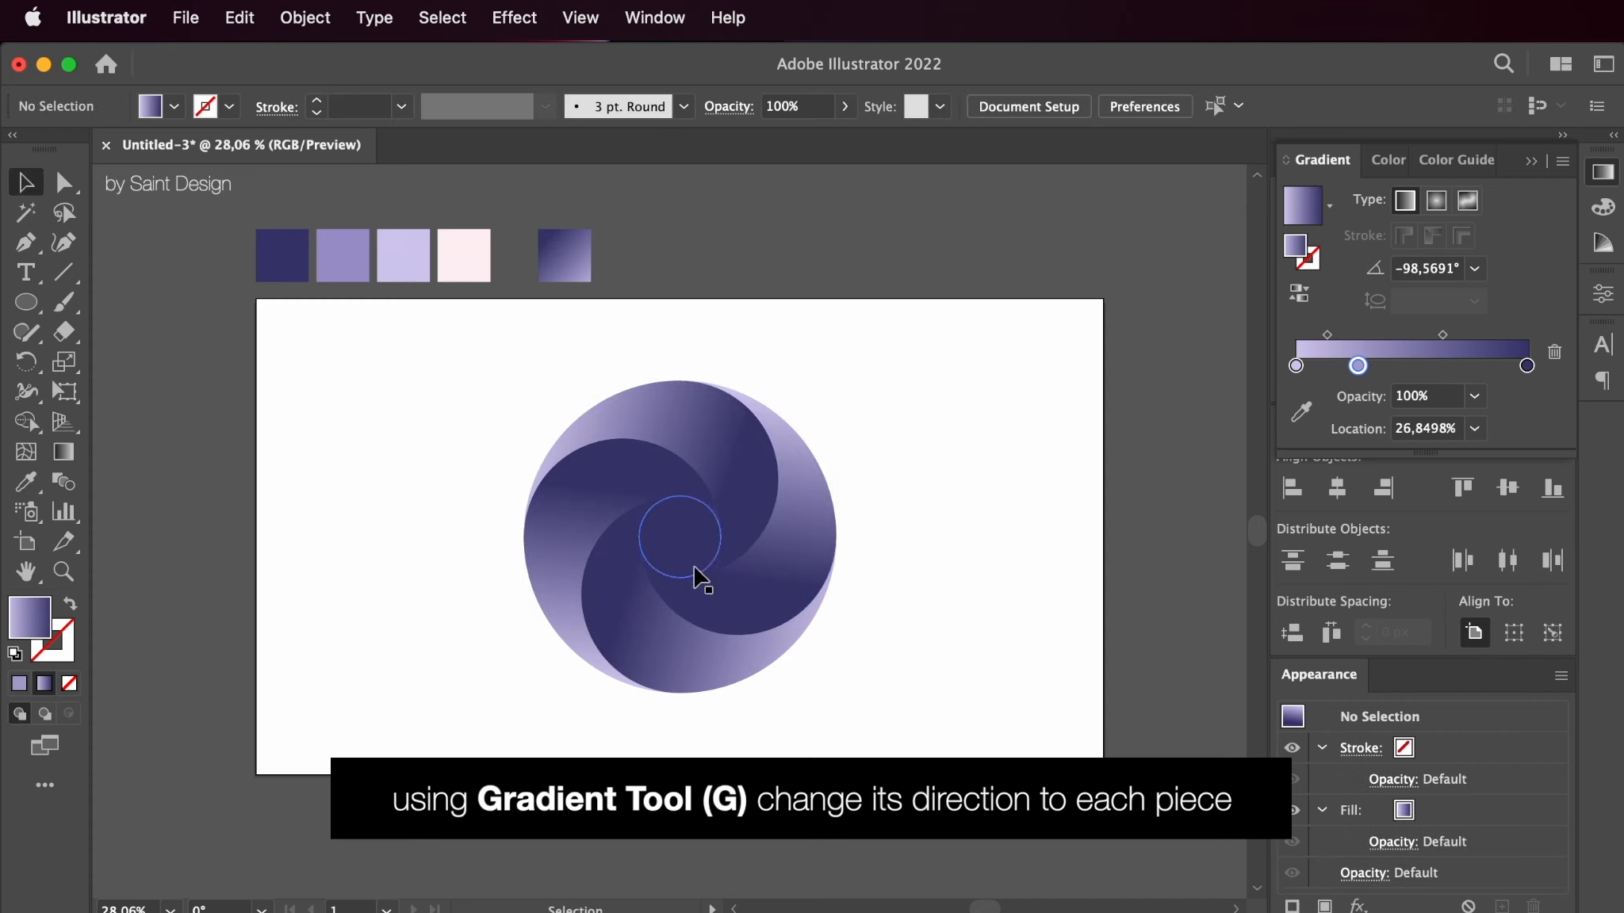
# - Redraw the left blade's gradient at 45° and move its middle colour stop to about 37.56%
pyautogui.click(702, 555)
pyautogui.scroll(10, 712, 533)
pyautogui.press('Delete')
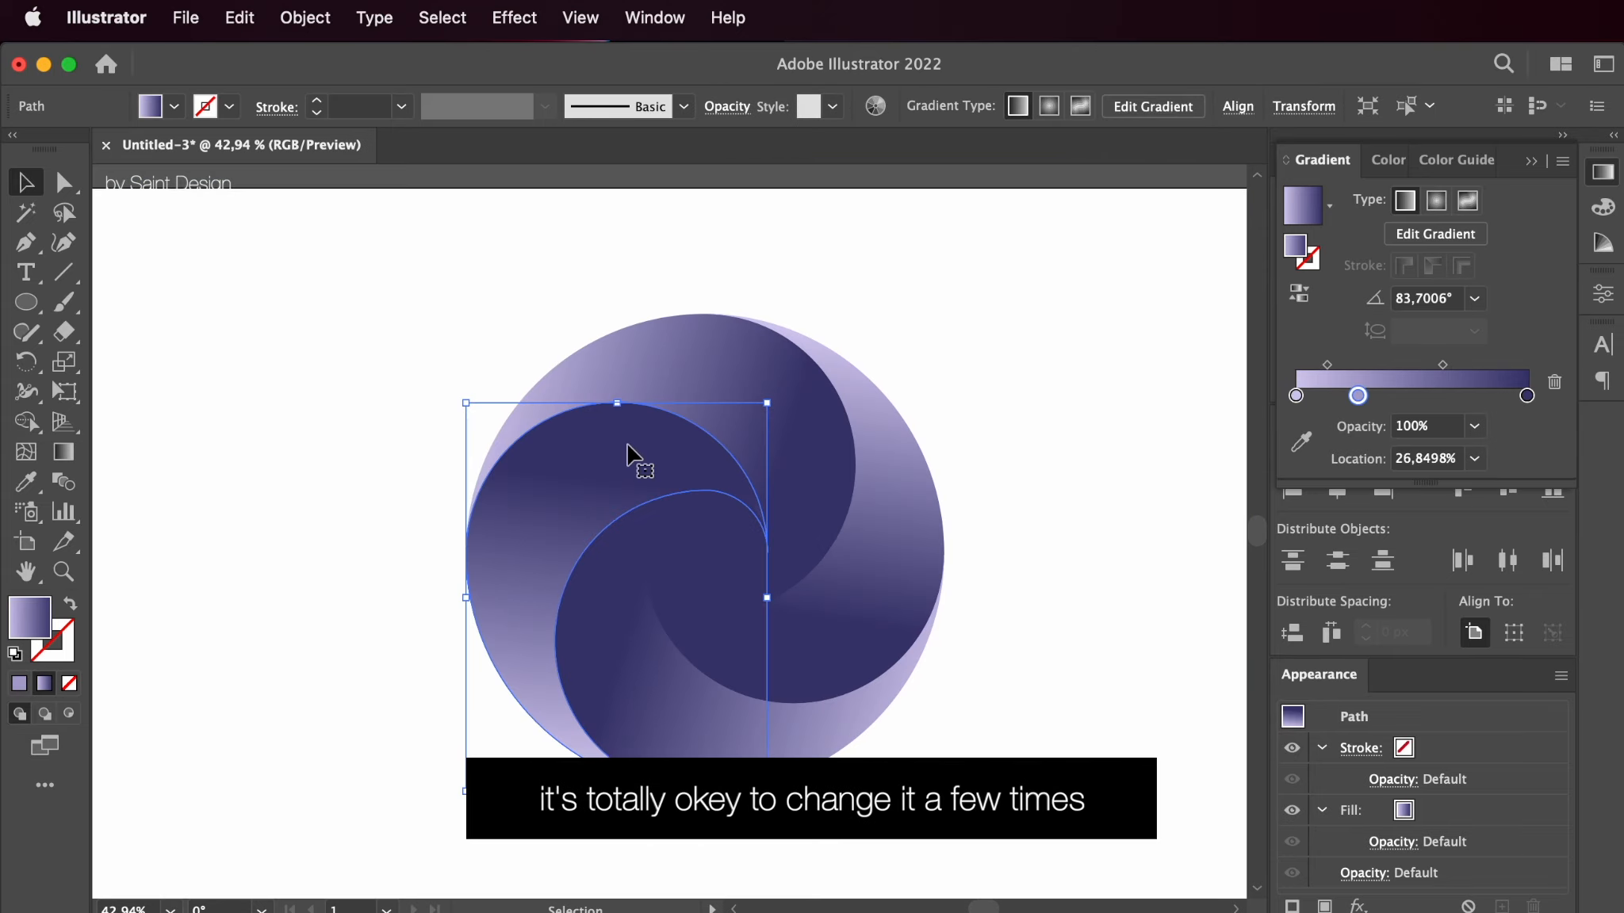
pyautogui.moveTo(525, 701); pyautogui.dragTo(682, 543)
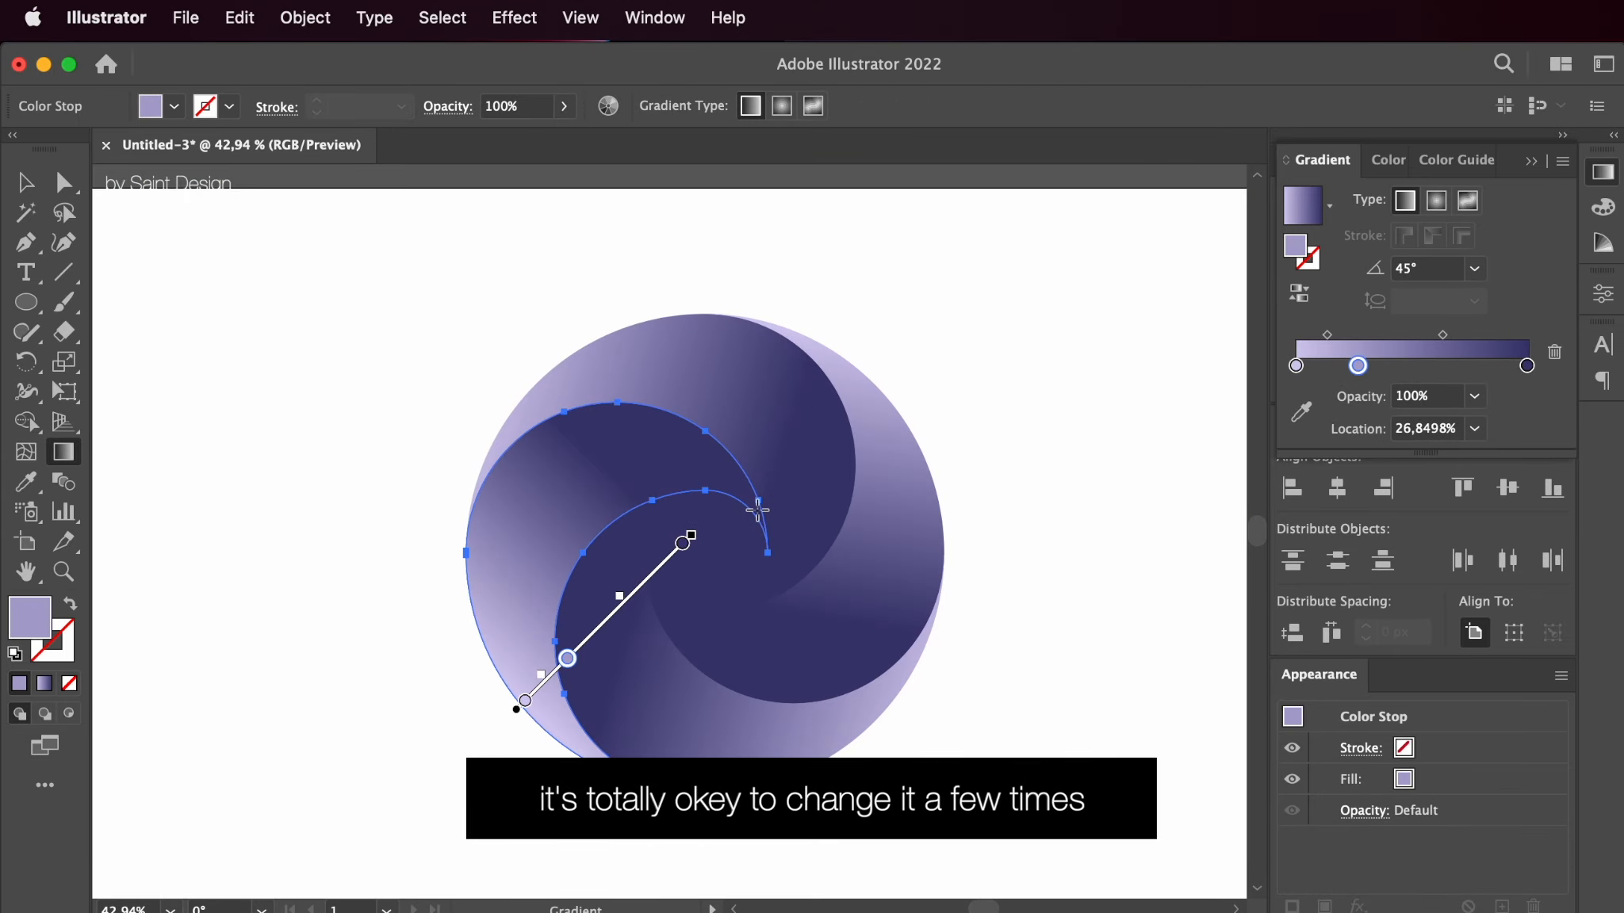
pyautogui.moveTo(1358, 366); pyautogui.dragTo(1382, 365)
pyautogui.click(1301, 411)
pyautogui.scroll(-5, 876, 410)
pyautogui.scroll(5, 439, 264)
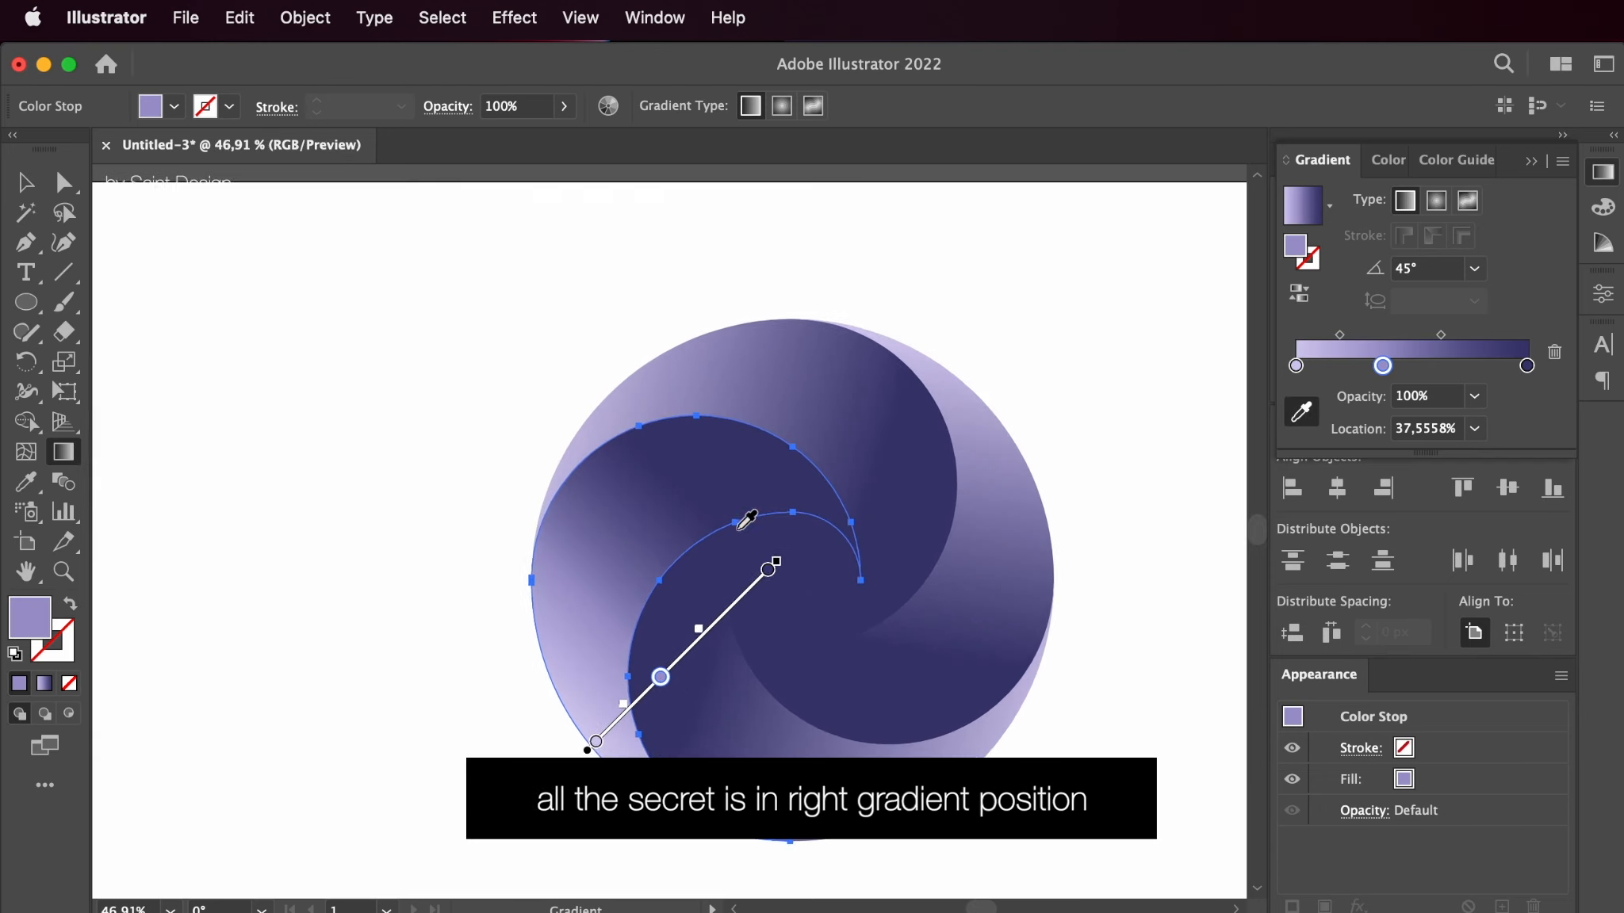
pyautogui.press('Escape')
pyautogui.press('v')
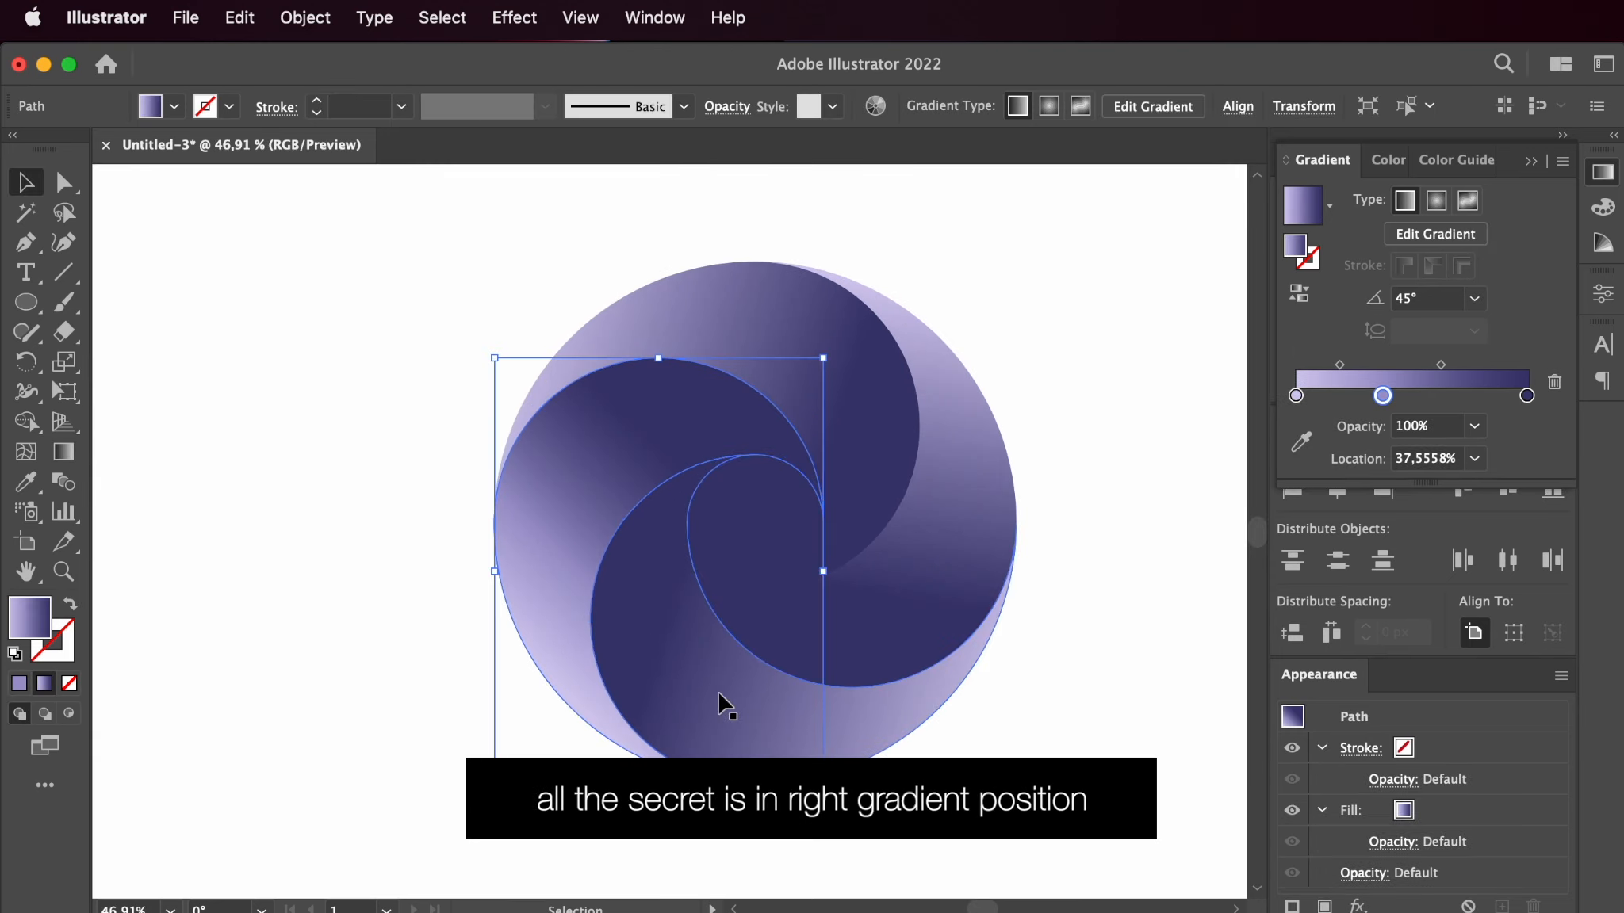
# - Apply the left blade's adjusted gradient to the bottom, right and top blades by sampling it
pyautogui.click(721, 704)
pyautogui.keyDown('shift'); pyautogui.click(907, 594); pyautogui.keyUp('shift')
pyautogui.keyDown('shift'); pyautogui.click(866, 457); pyautogui.keyUp('shift')
pyautogui.press('i')
pyautogui.click(569, 529)
# - Redraw the gradient directions on the bottom and right blades, running from the outer edge towards the centre
pyautogui.press('v')
pyautogui.click(690, 710)
pyautogui.press('g')
pyautogui.moveTo(829, 812); pyautogui.dragTo(722, 641)
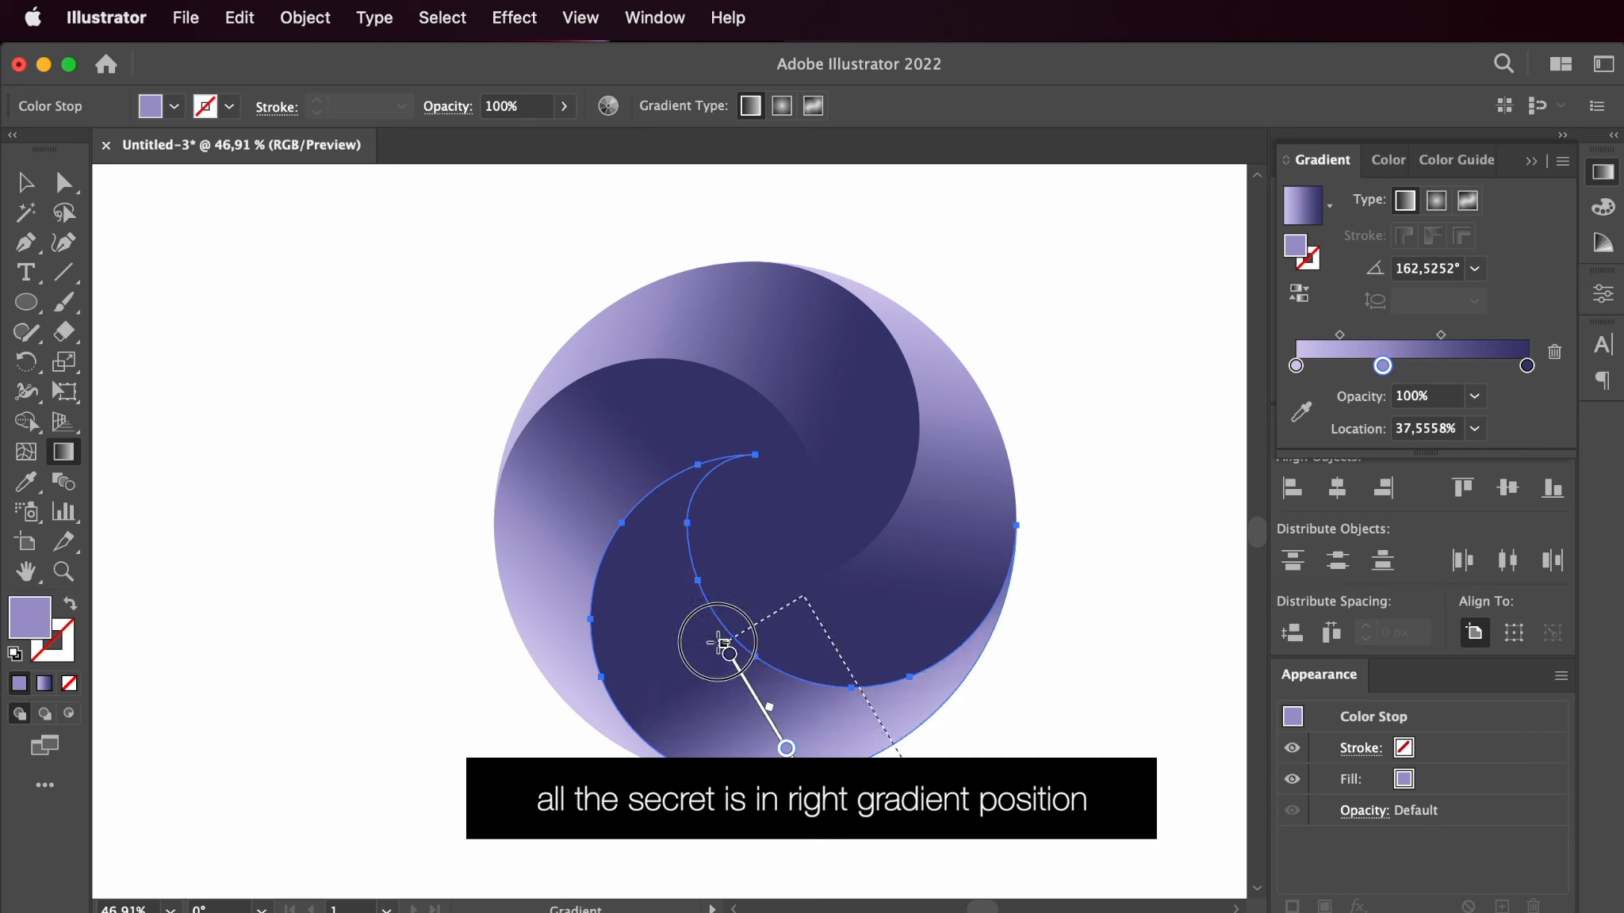
pyautogui.moveTo(907, 750); pyautogui.dragTo(780, 562)
pyautogui.press('v')
pyautogui.click(987, 516)
pyautogui.press('g')
pyautogui.moveTo(1015, 369); pyautogui.dragTo(867, 603)
# - Redraw the gradients on the top and left blades diagonally from the outer edge inward
pyautogui.press('v')
pyautogui.click(780, 308)
pyautogui.press('g')
pyautogui.moveTo(635, 246); pyautogui.dragTo(827, 430)
pyautogui.press('v')
pyautogui.click(551, 531)
pyautogui.press('g')
pyautogui.moveTo(482, 658); pyautogui.dragTo(645, 436)
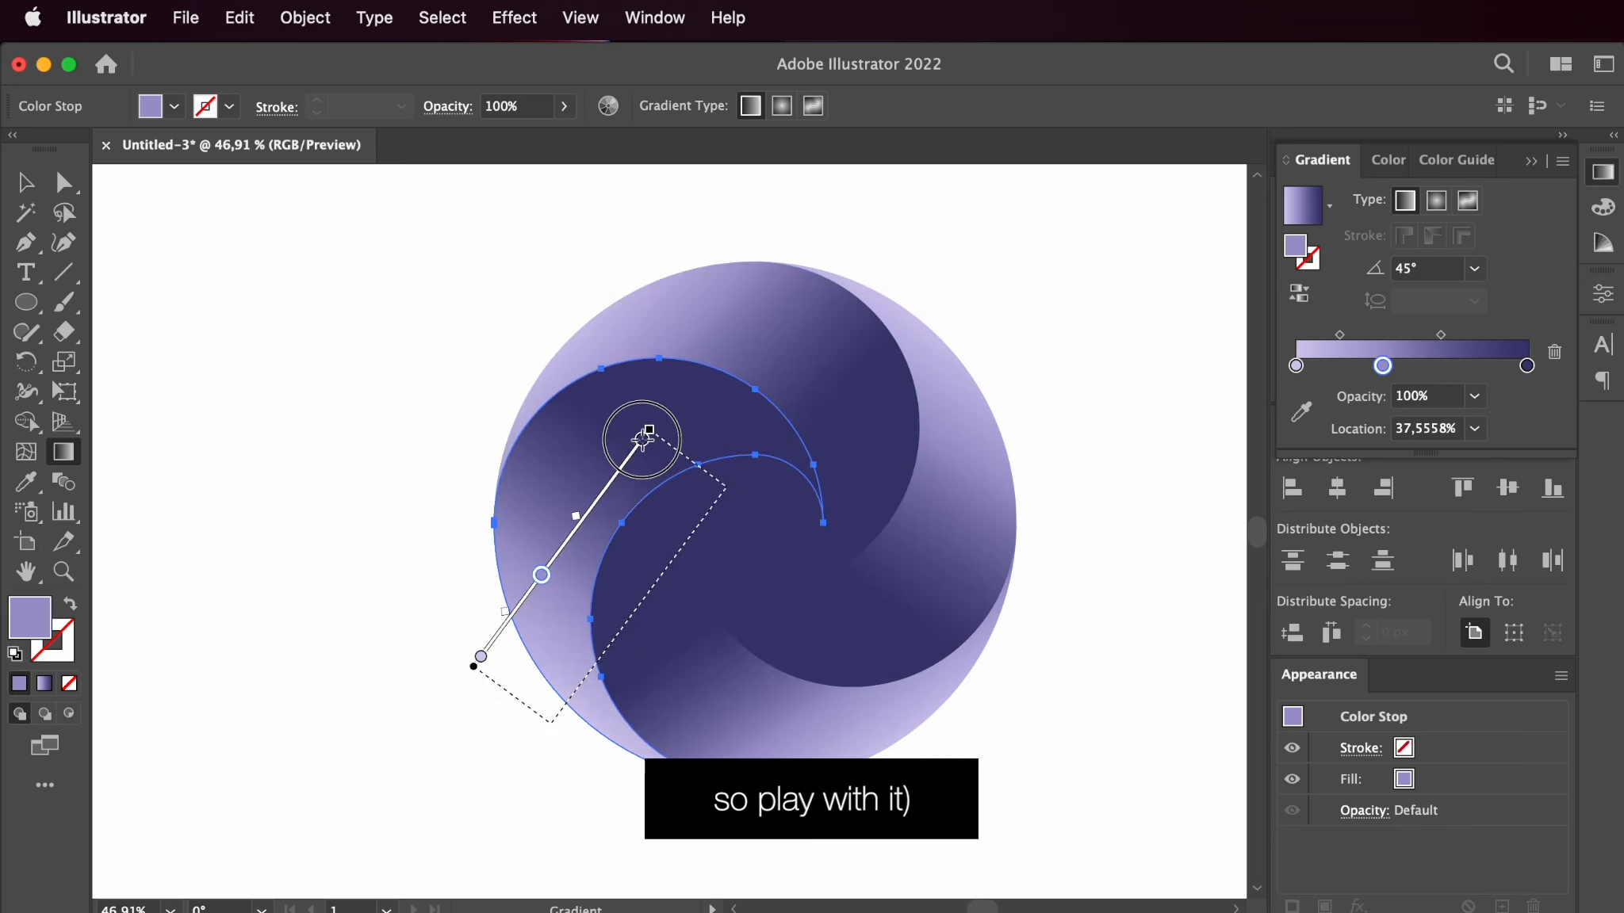
pyautogui.press('v')
pyautogui.scroll(-5, 996, 627)
pyautogui.hscroll(2, 1031, 634)
pyautogui.click(1105, 644)
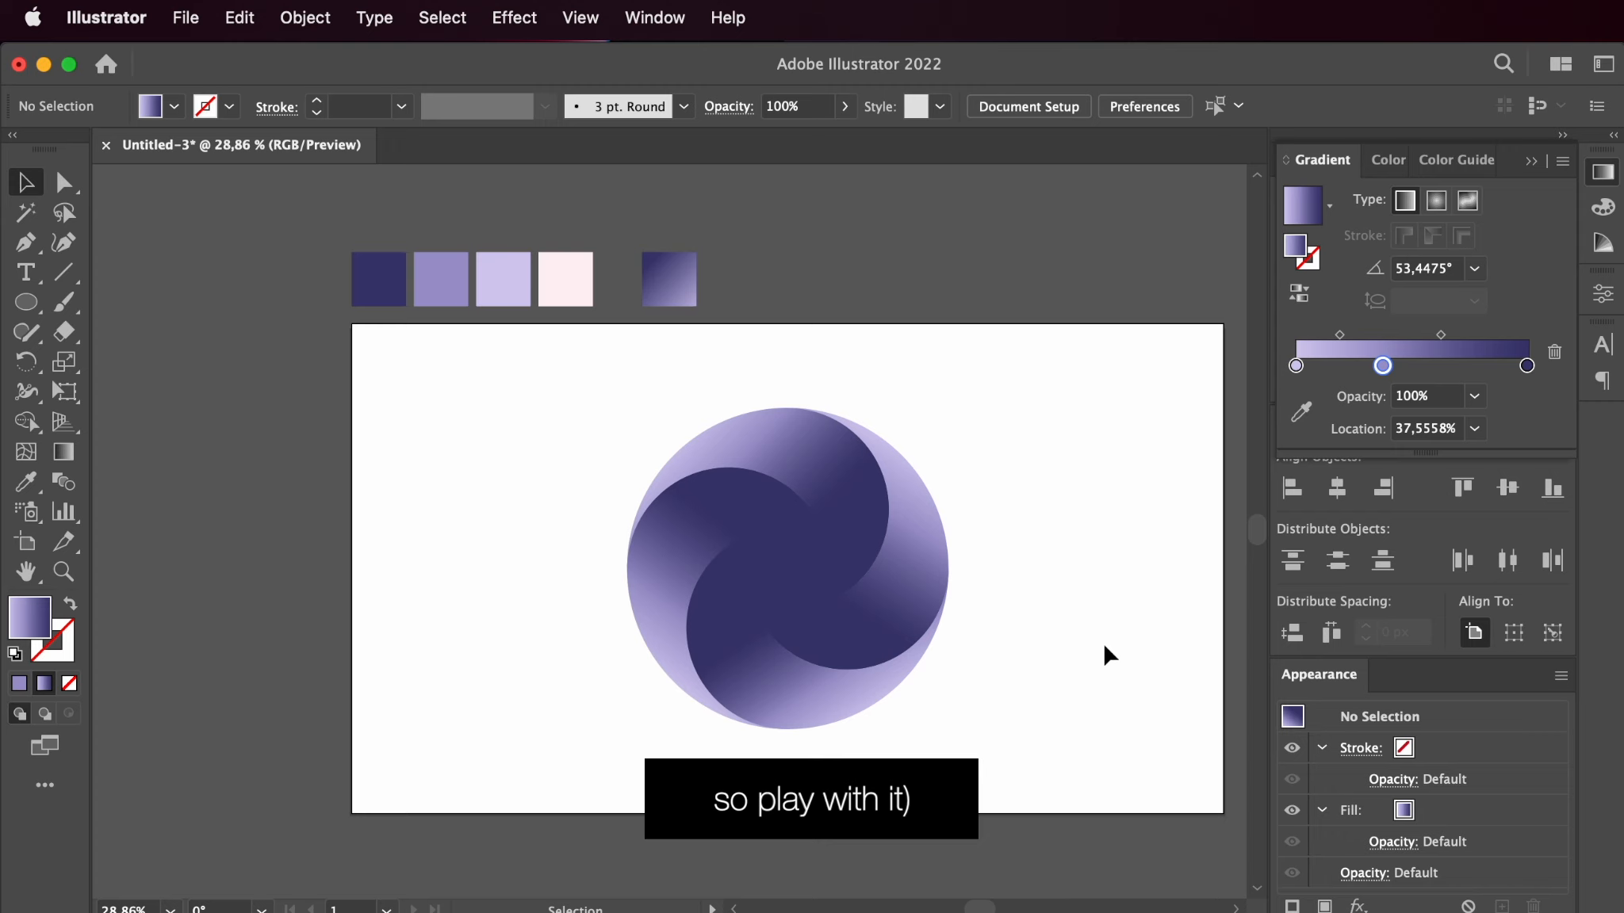
# - Readjust the gradients of the left and top blades, running light to dark inward, with the top one at about -25°
pyautogui.click(706, 560)
pyautogui.scroll(3, 707, 560)
pyautogui.hscroll(3, 706, 560)
pyautogui.press('g')
pyautogui.moveTo(548, 758); pyautogui.dragTo(688, 502)
pyautogui.press('v')
pyautogui.click(789, 467)
pyautogui.press('g')
pyautogui.moveTo(485, 477); pyautogui.dragTo(757, 601)
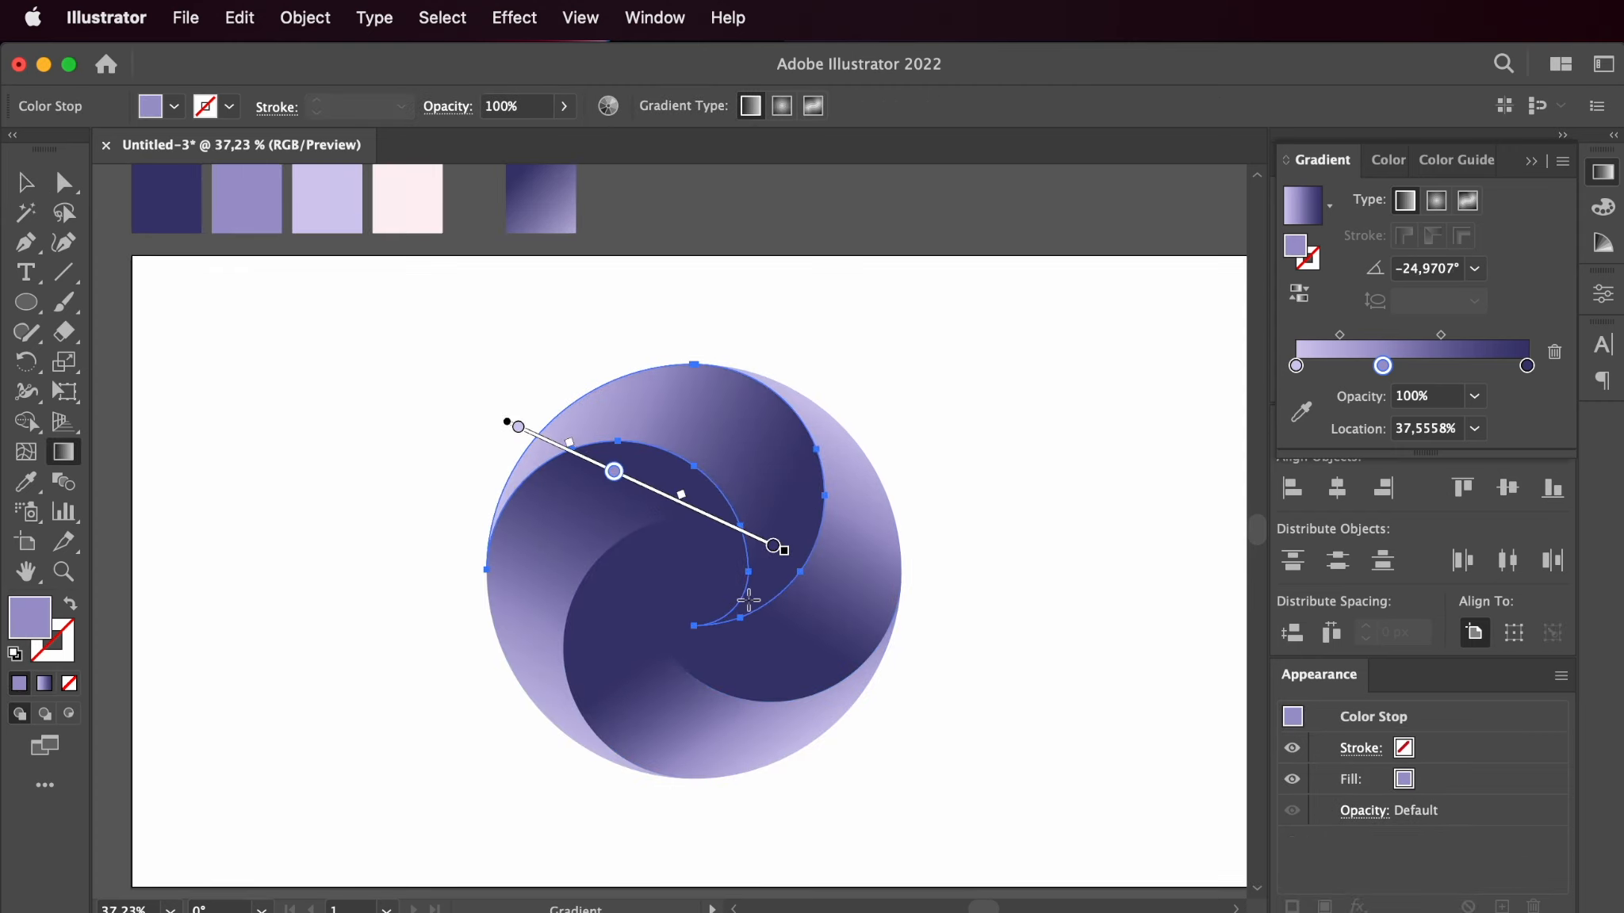
# - Readjust the gradients of the right and bottom blades, running light to dark inward, with the bottom one at about 143°
pyautogui.press('v')
pyautogui.click(881, 623)
pyautogui.press('g')
pyautogui.moveTo(819, 381); pyautogui.dragTo(699, 636)
pyautogui.press('v')
pyautogui.click(673, 757)
pyautogui.press('g')
pyautogui.moveTo(867, 738); pyautogui.dragTo(623, 554)
pyautogui.press('v')
pyautogui.click(1055, 548)
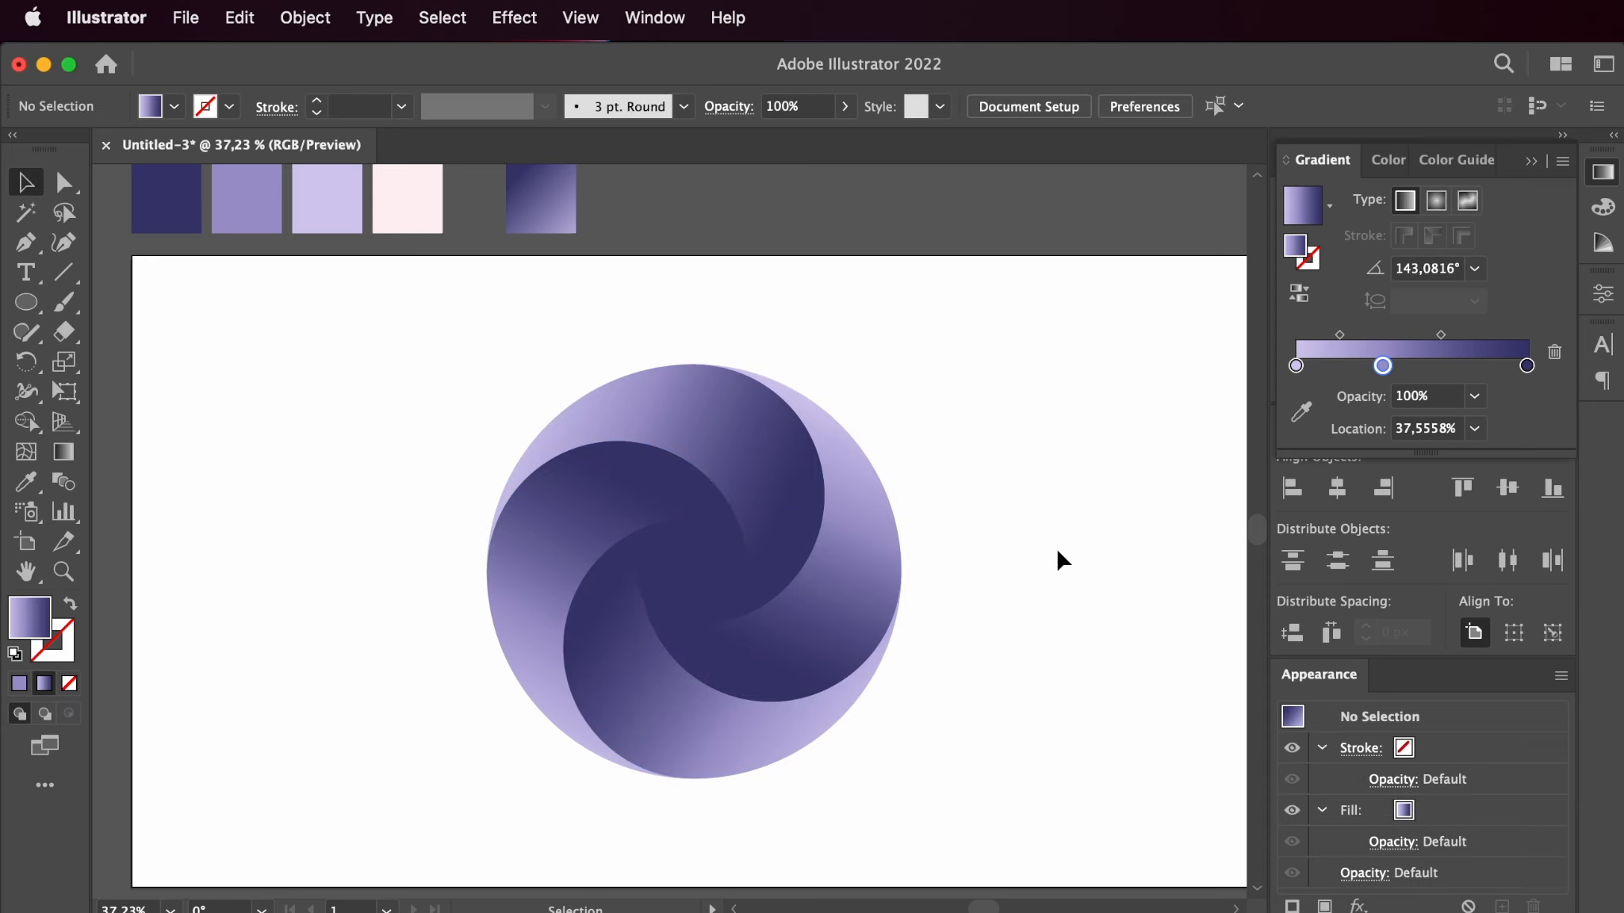
# - Draw a background rectangle covering the whole artboard and send it to the back
pyautogui.scroll(-3, 1034, 600)
pyautogui.press('m')
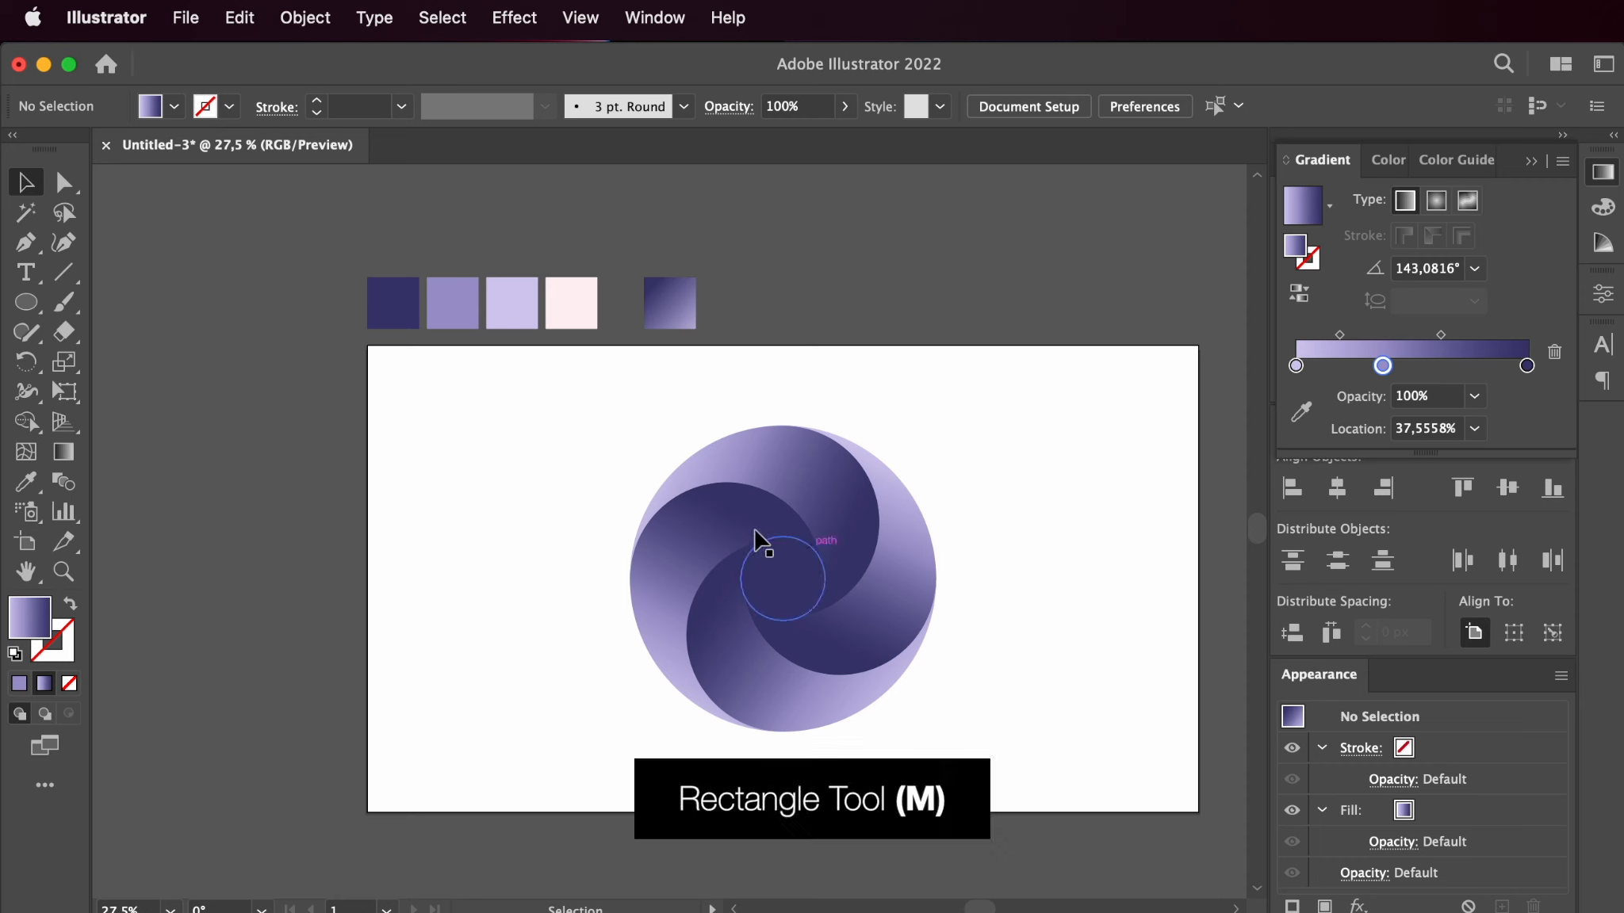
pyautogui.click(26, 302)
pyautogui.click(127, 302)
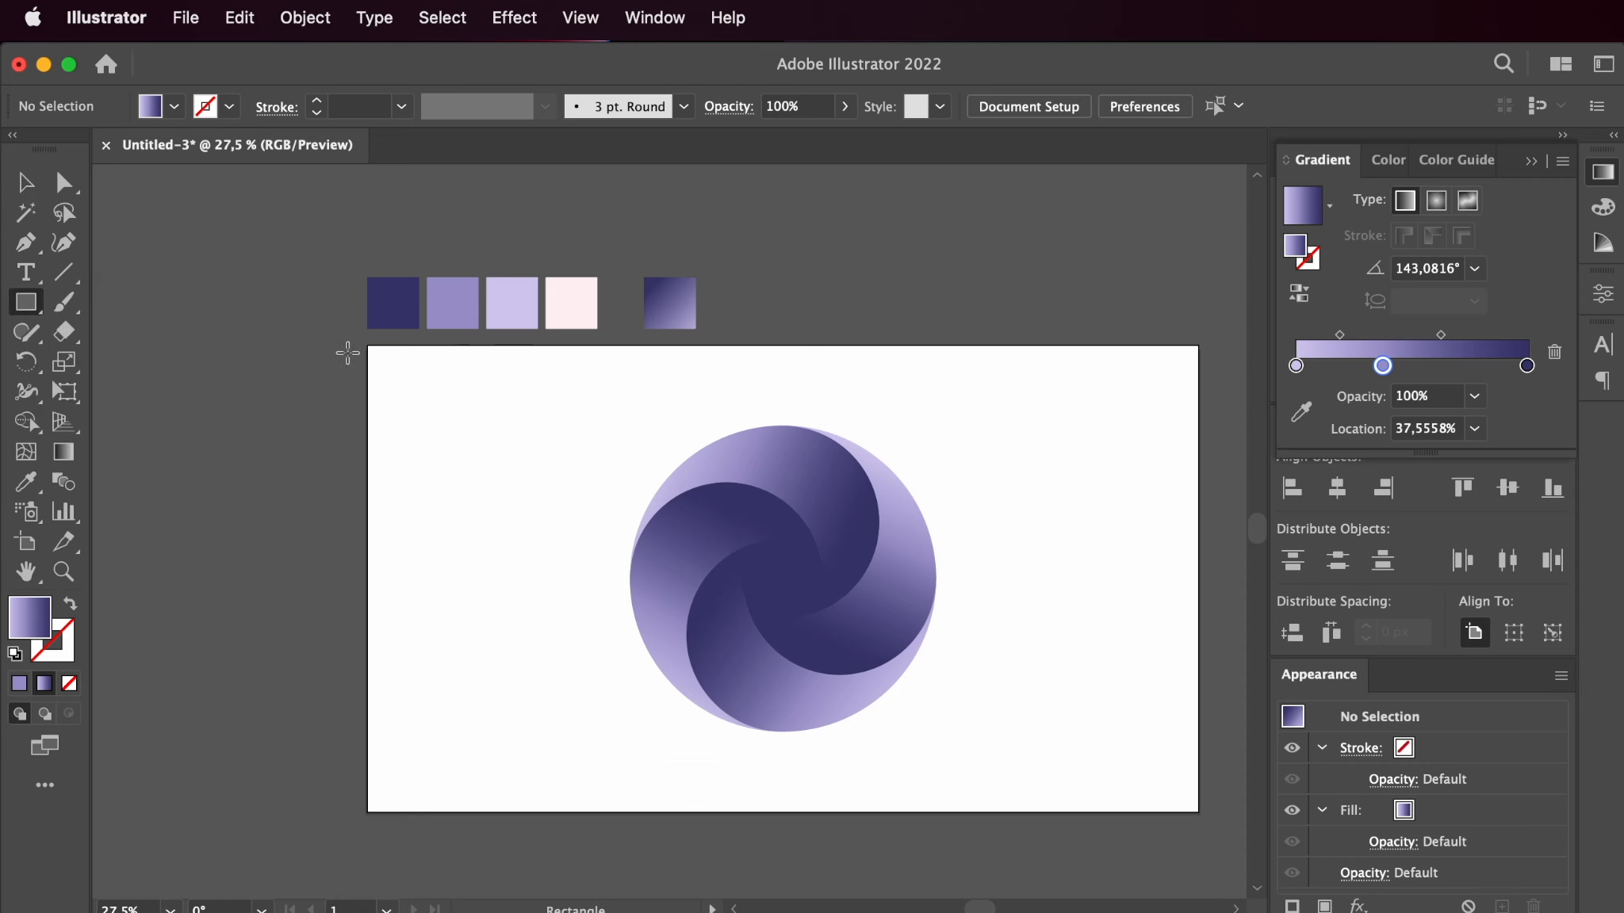
pyautogui.moveTo(366, 347); pyautogui.dragTo(1198, 810)
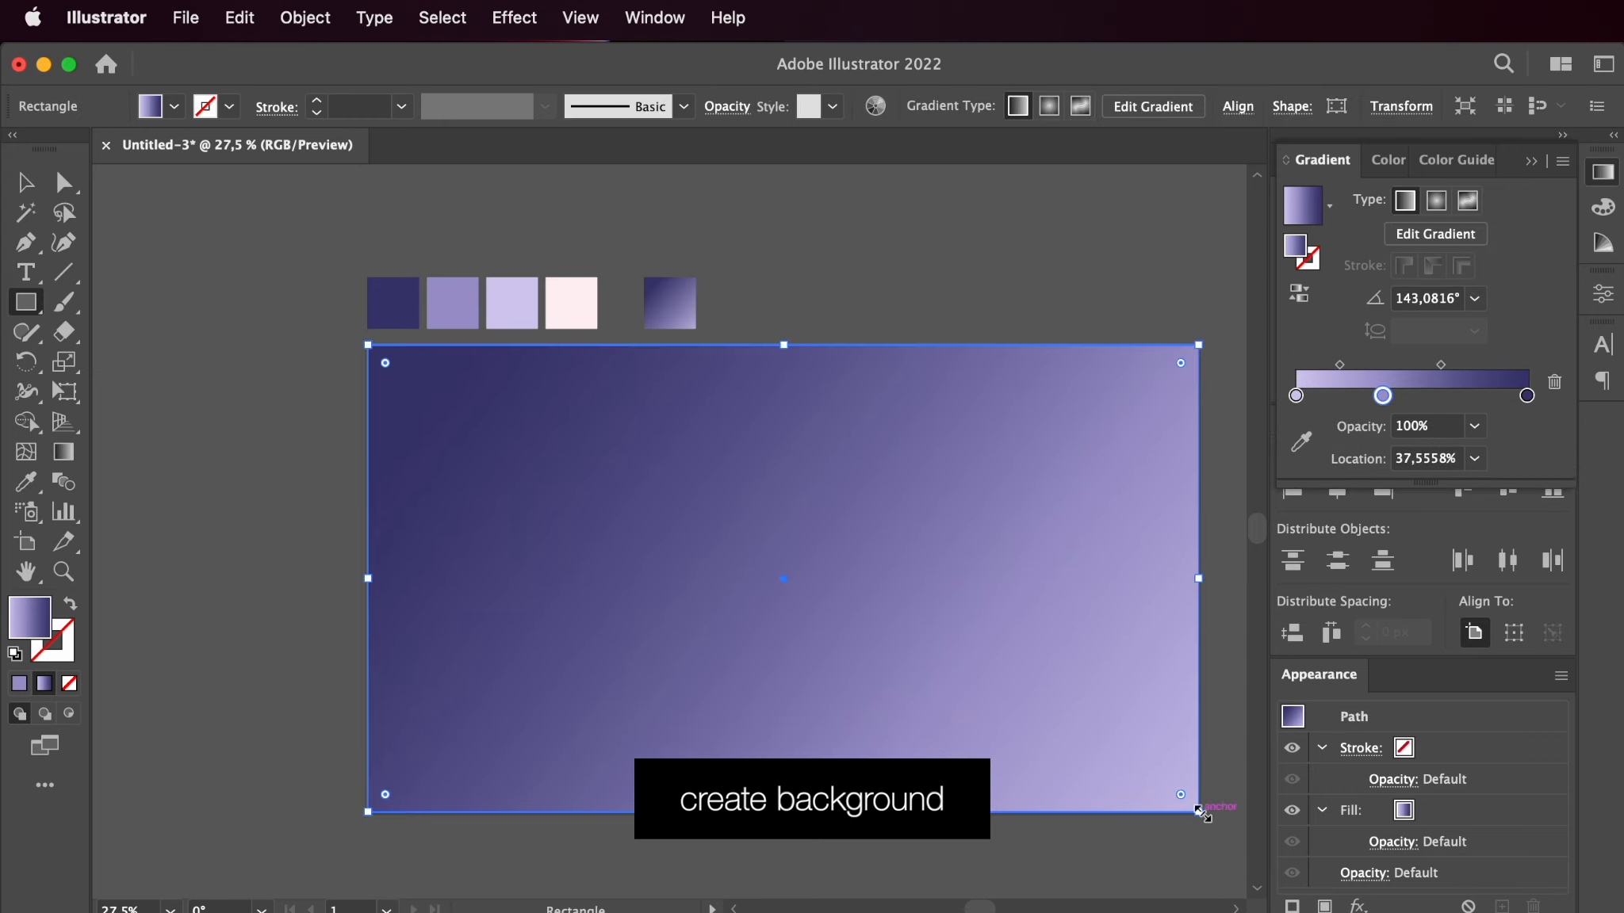
pyautogui.press('super+shift+bracketleft')
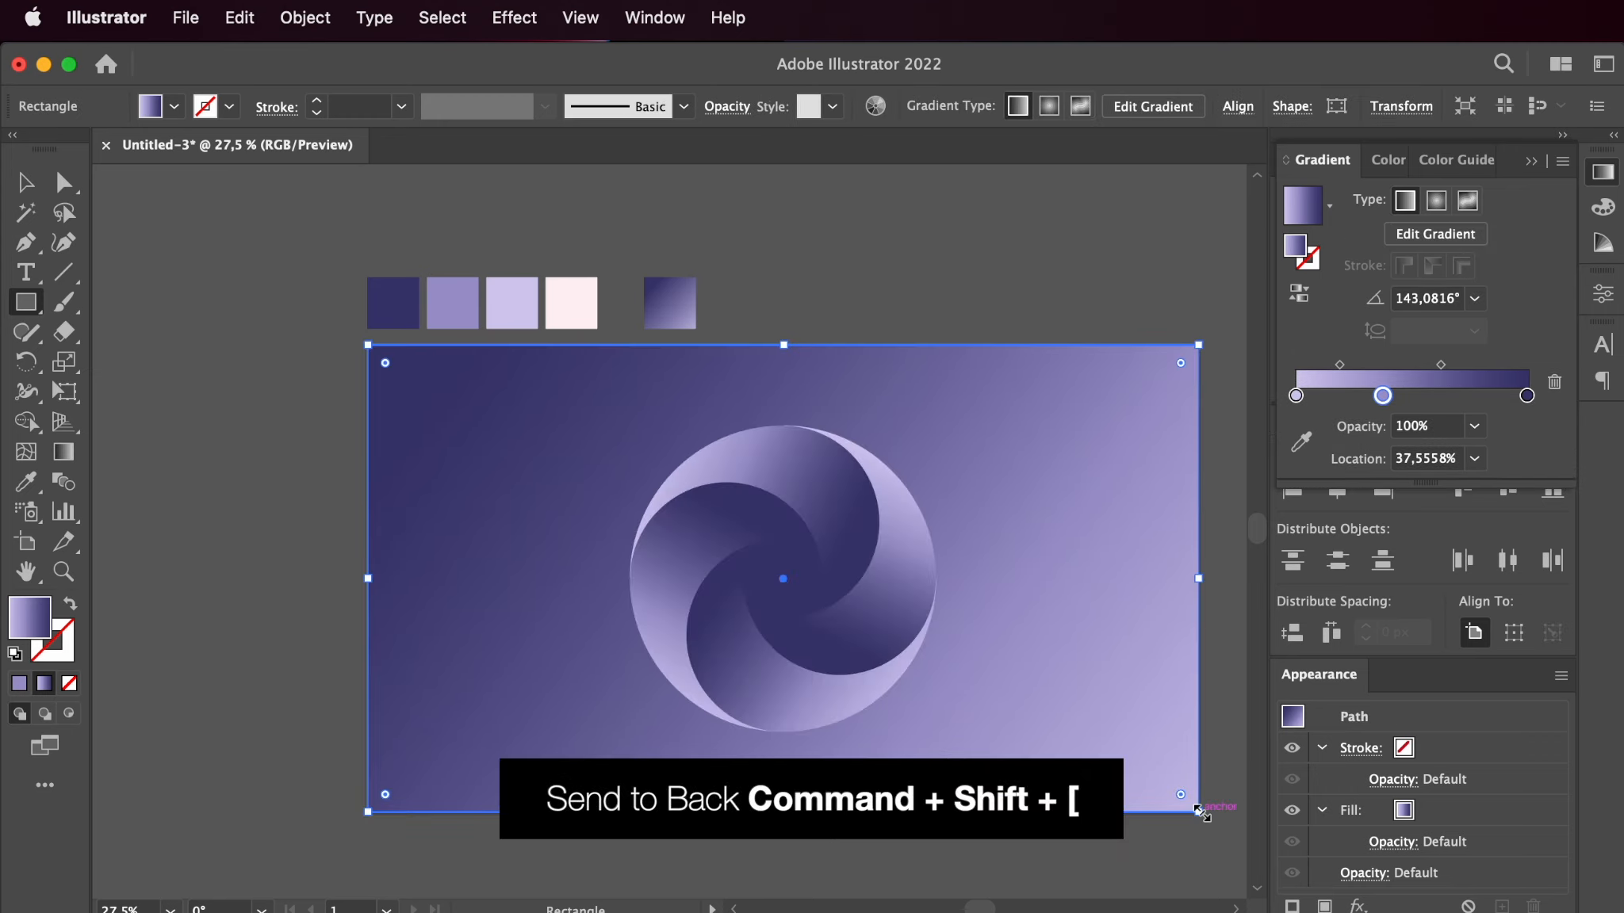
pyautogui.press('v')
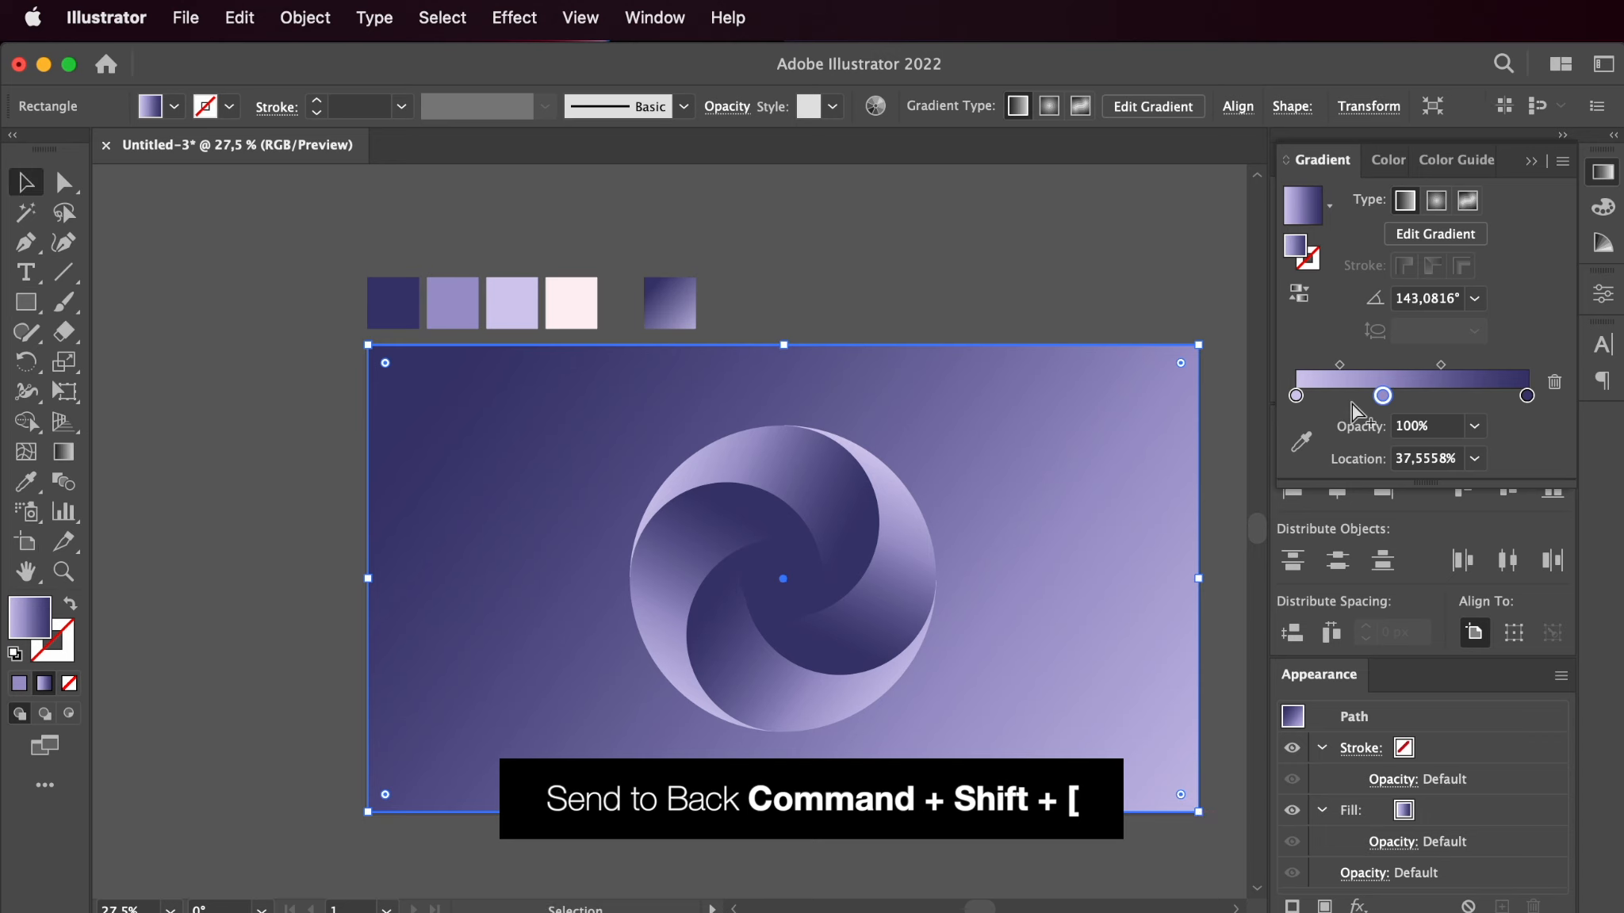
# - Remove the middle stop from the background's gradient and recolour its first stop with the pale pink swatch
pyautogui.click(1554, 382)
pyautogui.click(1296, 395)
pyautogui.click(1301, 442)
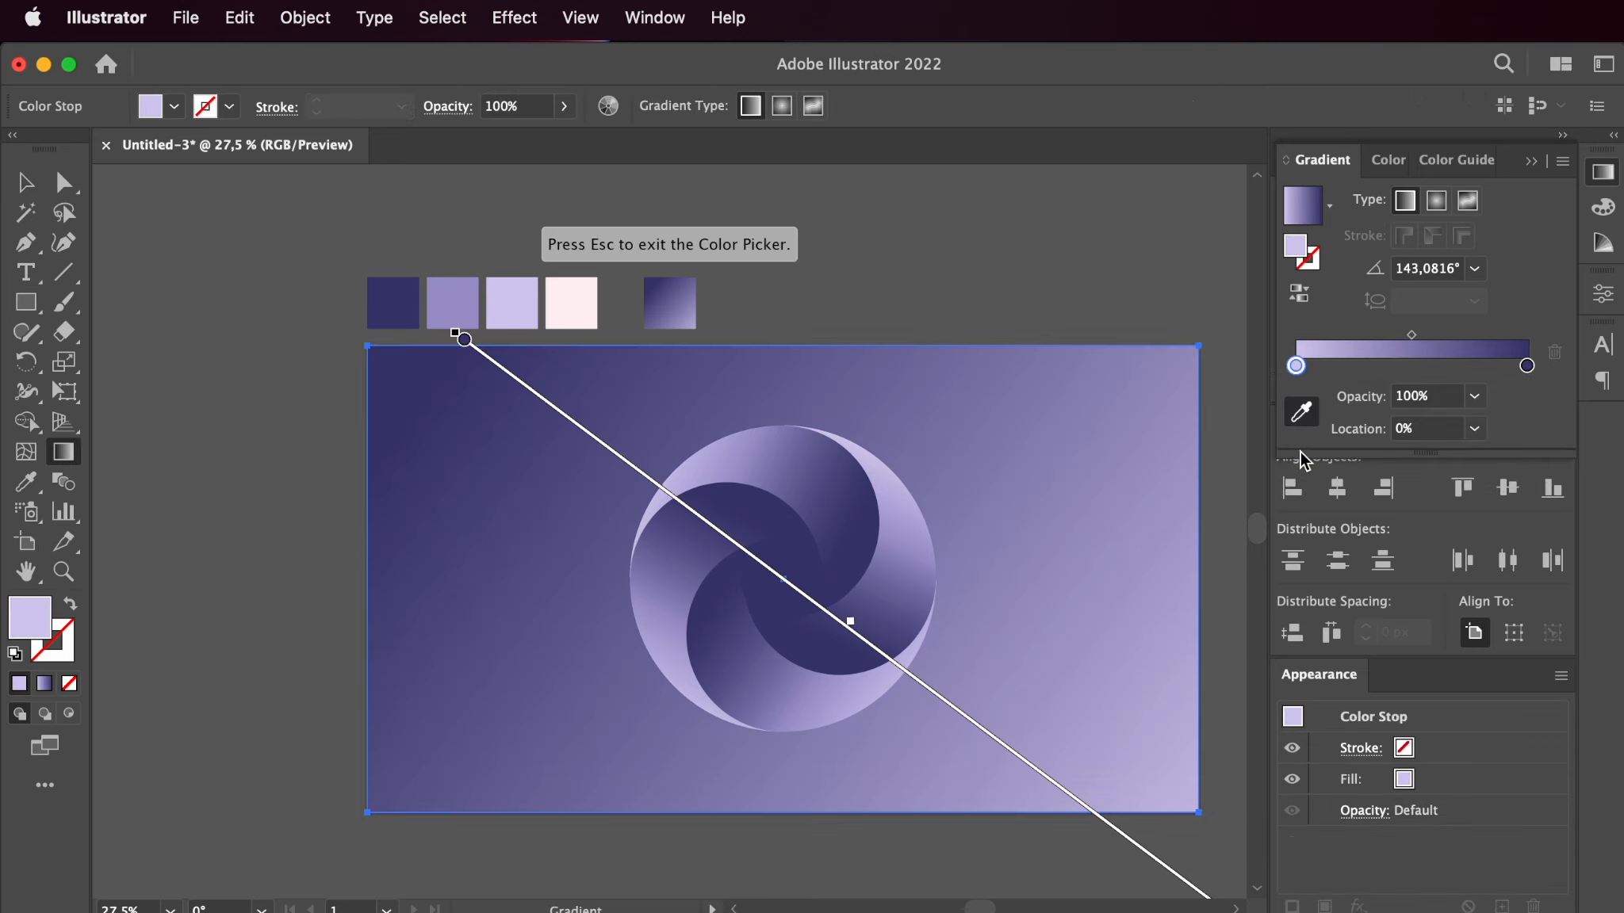
pyautogui.click(589, 307)
pyautogui.press('Escape')
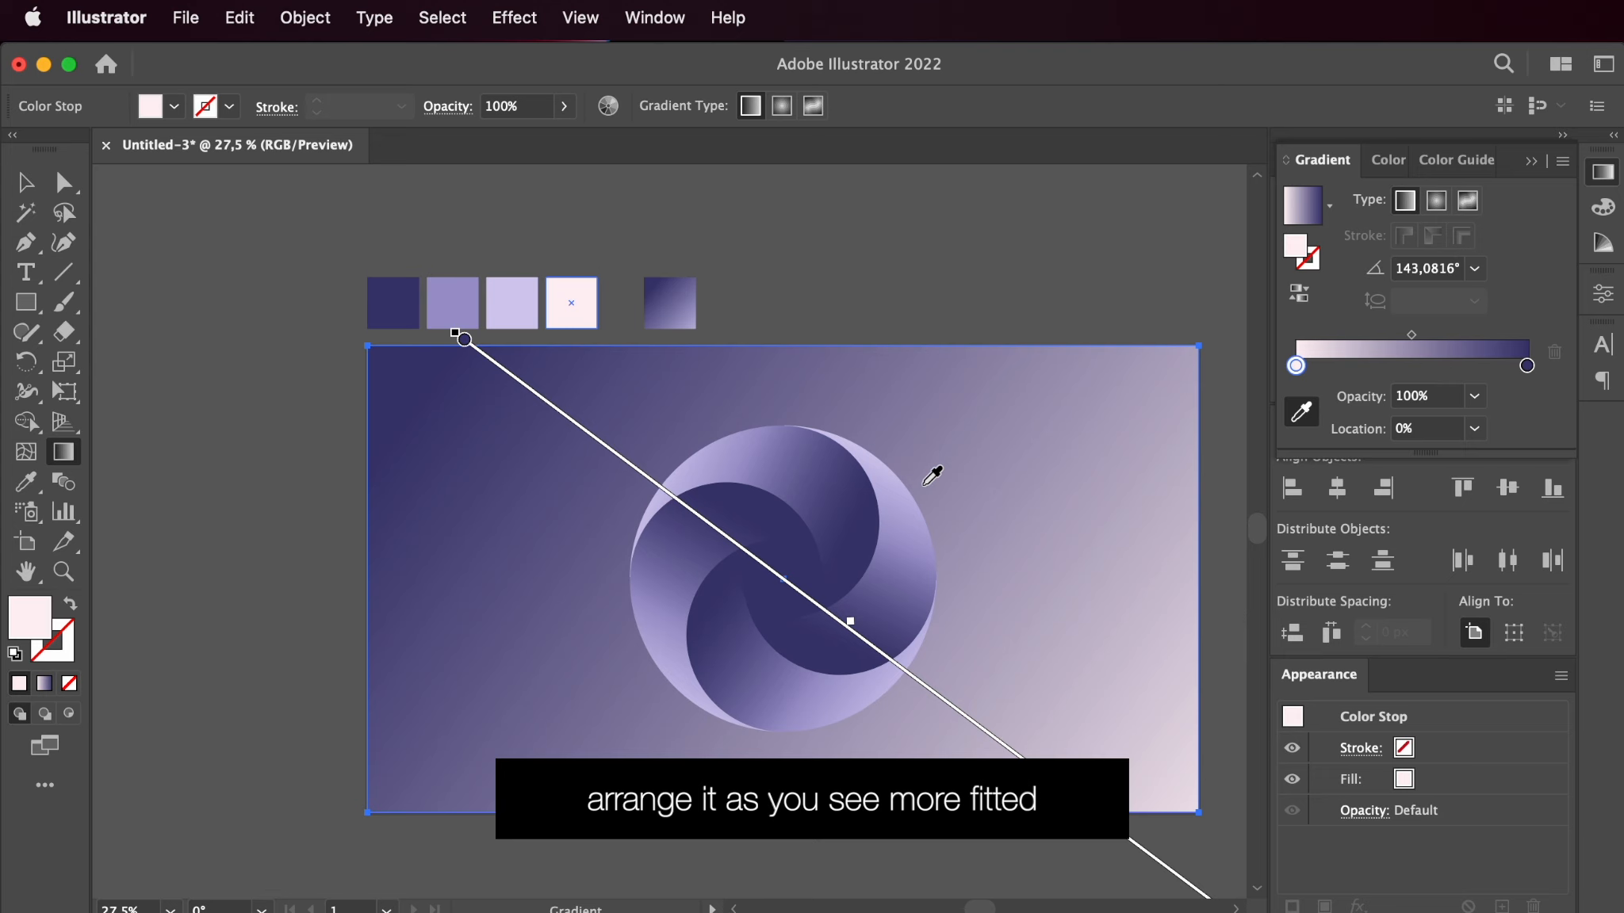
# - Run the background gradient from pink at the upper left to dark purple at about -36.9°, with its midpoint at about 33.52%
pyautogui.moveTo(1214, 331); pyautogui.dragTo(508, 681)
pyautogui.press('g')
pyautogui.moveTo(302, 317); pyautogui.dragTo(942, 689)
pyautogui.moveTo(1004, 737); pyautogui.dragTo(1008, 761)
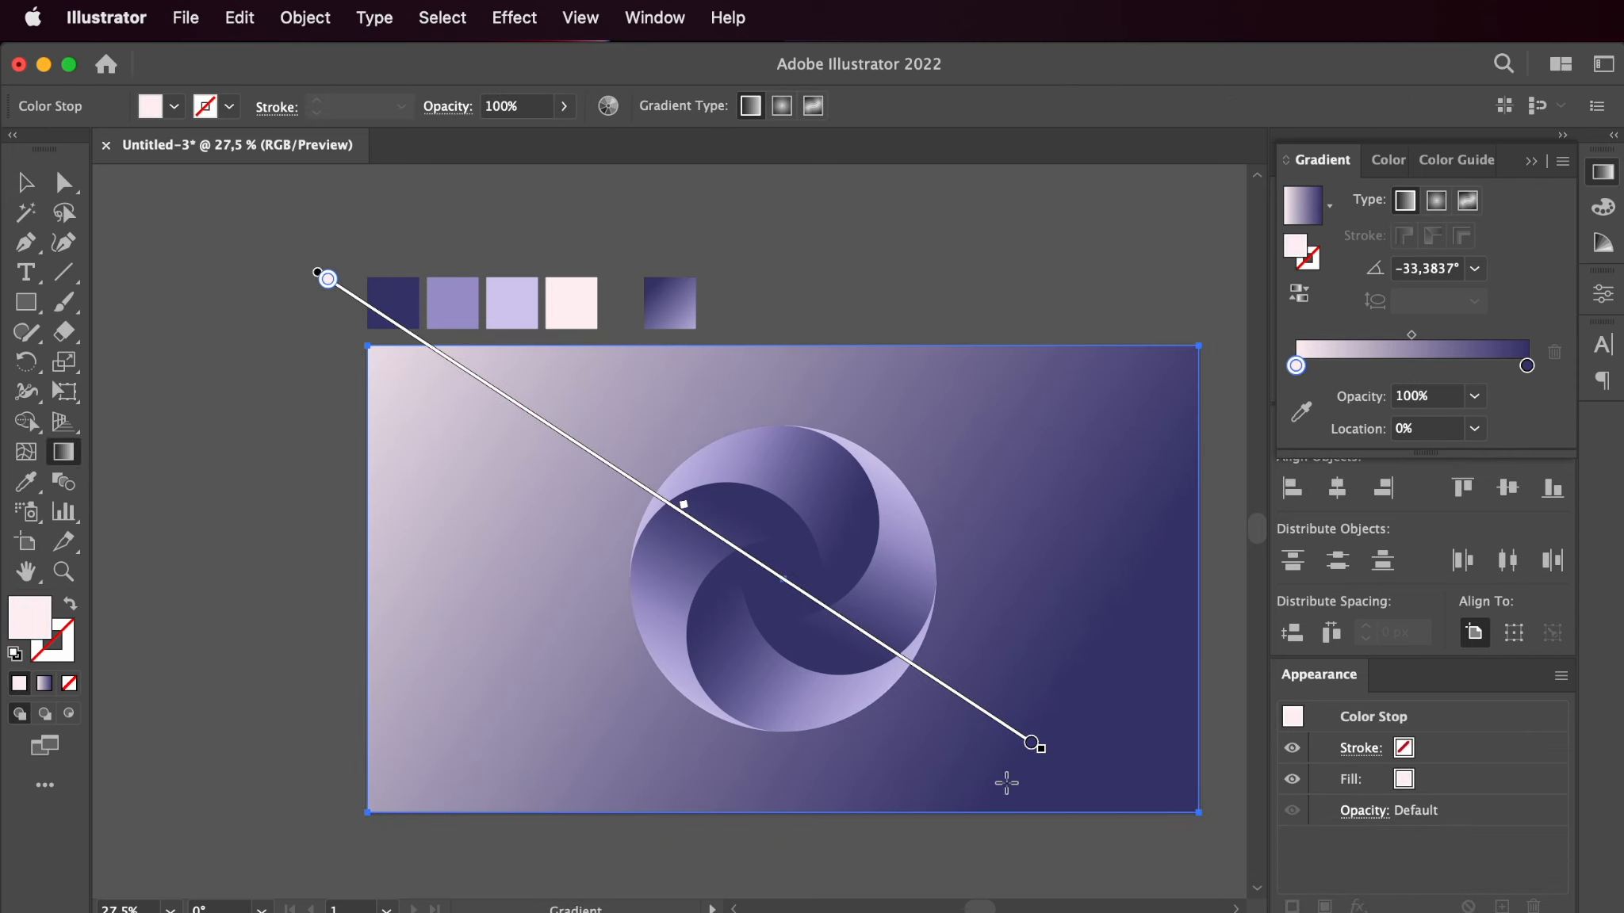
pyautogui.press('v')
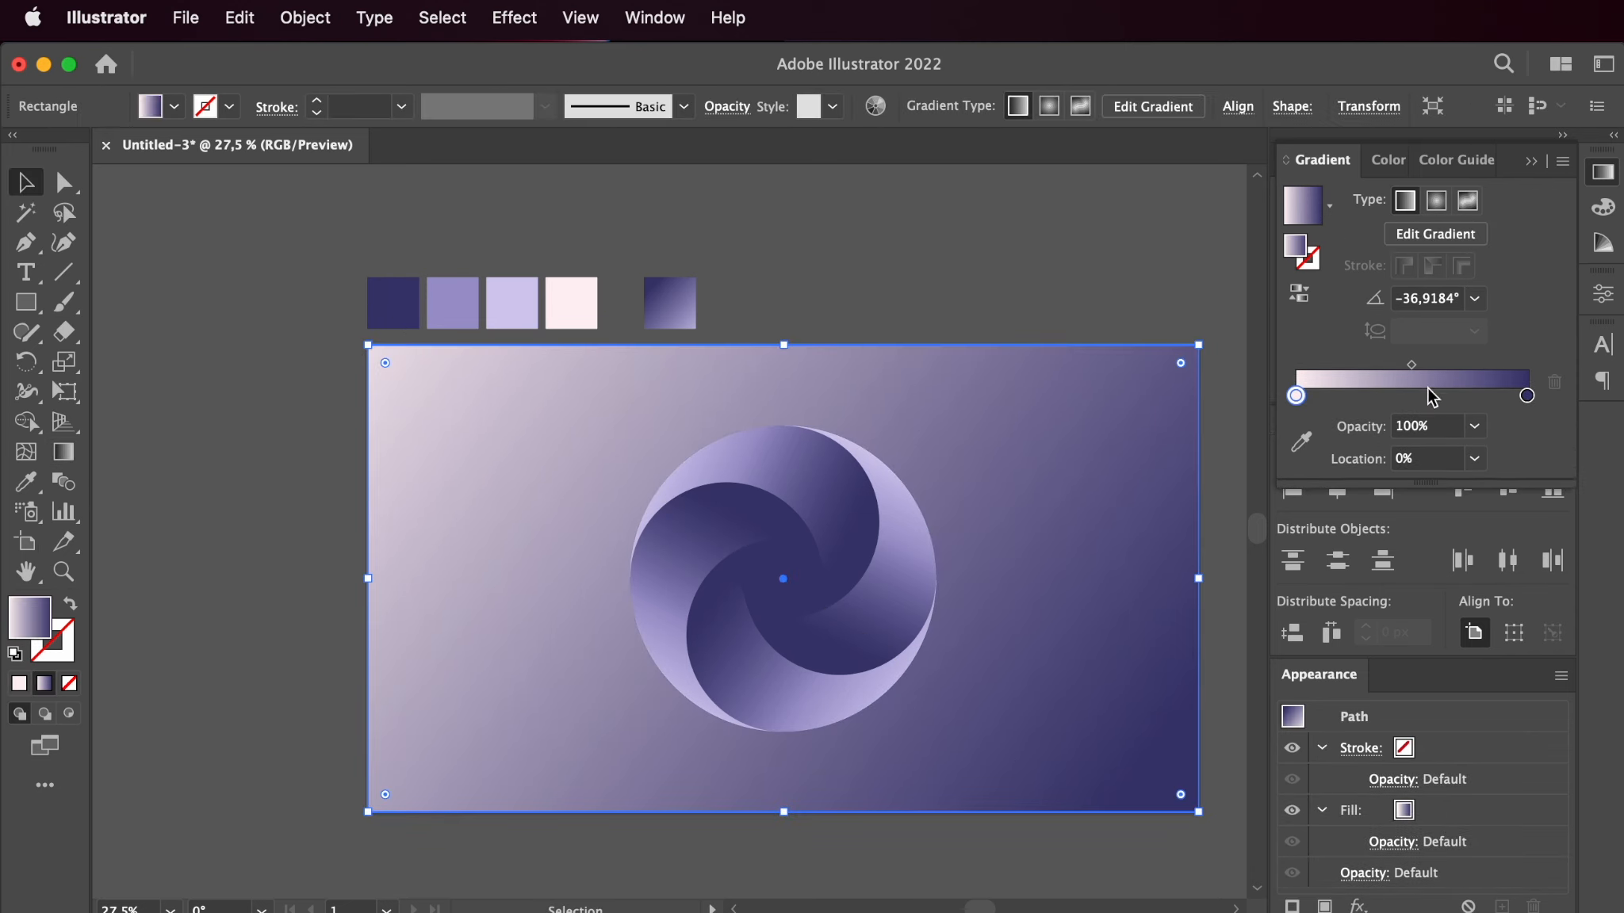
pyautogui.moveTo(1412, 365); pyautogui.dragTo(1376, 367)
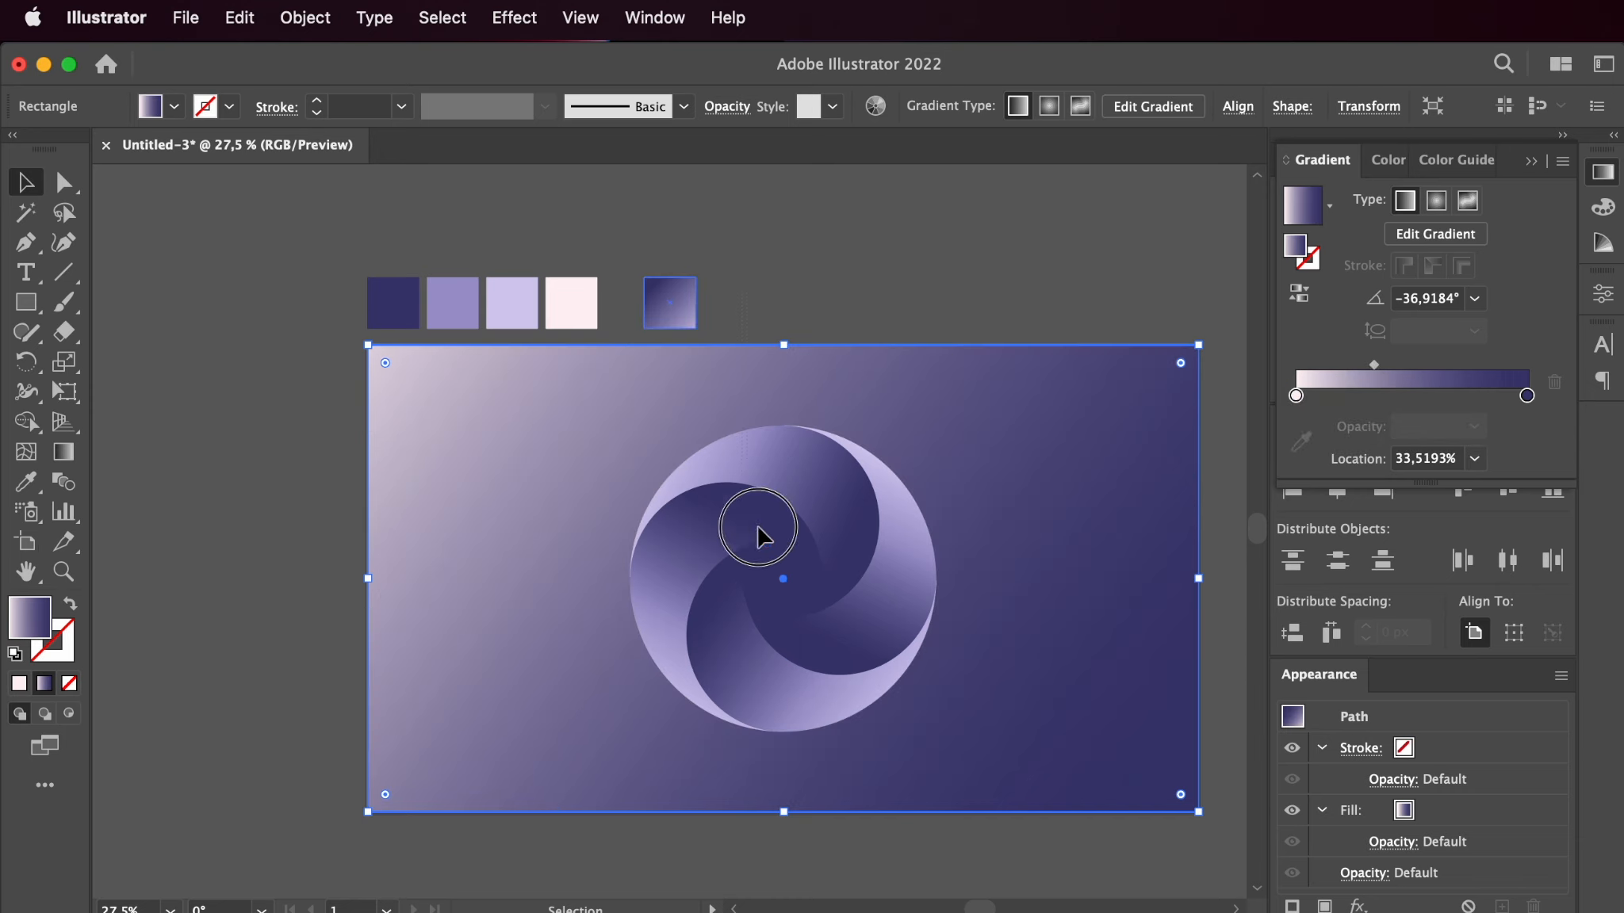
# - Select all the spiral pieces and enlarge them proportionally to about 1.35 times, nearly filling the artboard's height
pyautogui.click(900, 706)
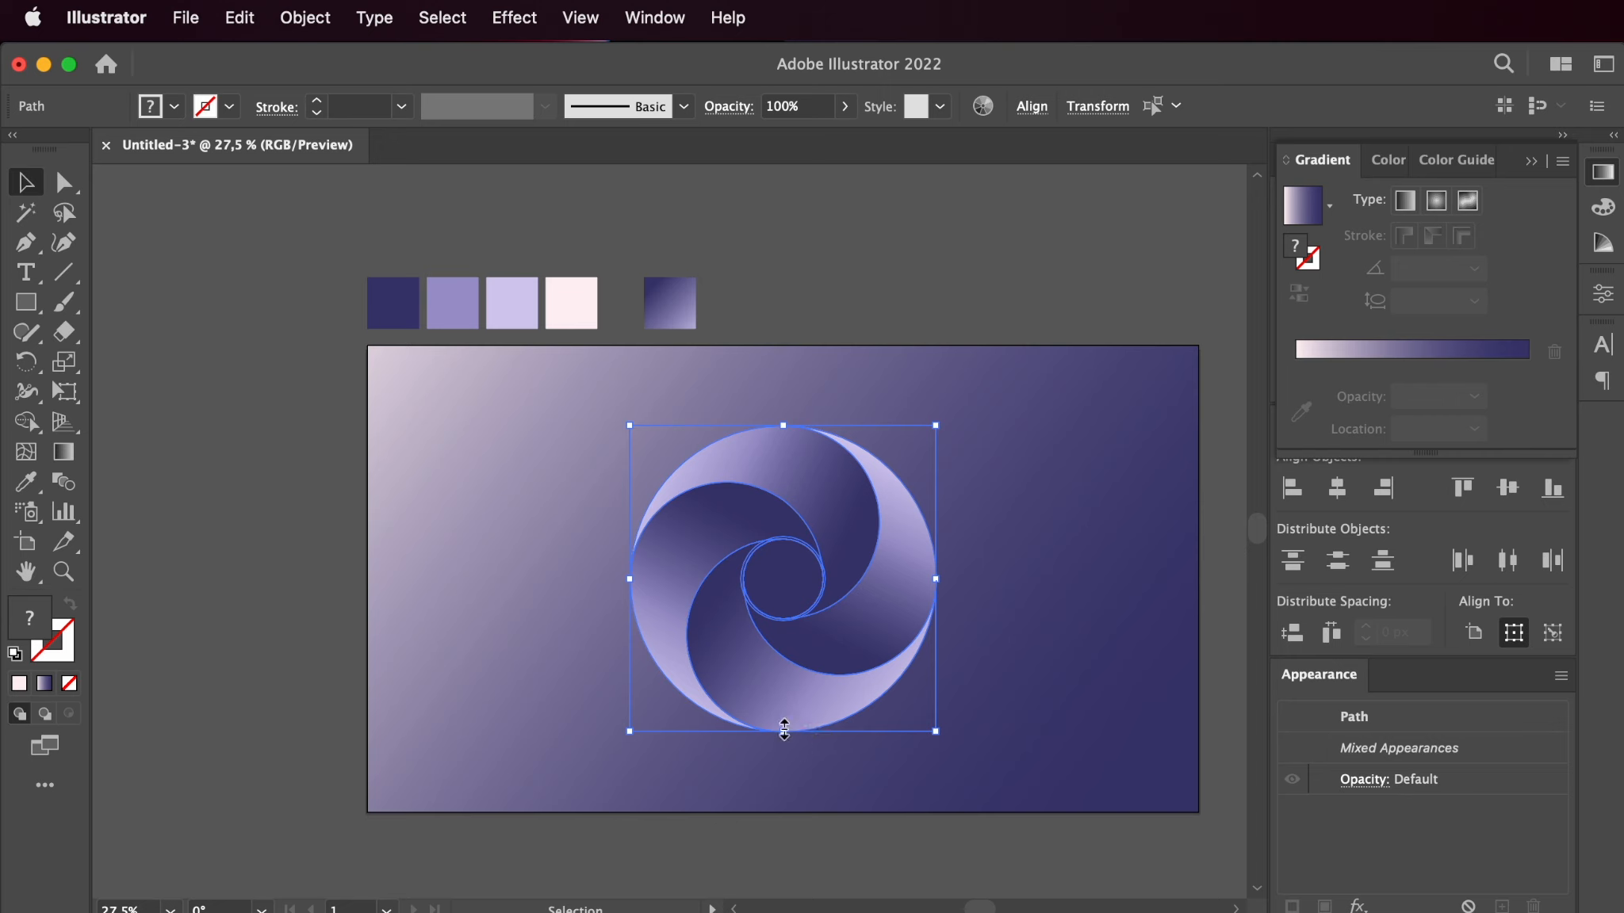
pyautogui.moveTo(787, 733); pyautogui.dragTo(787, 790)
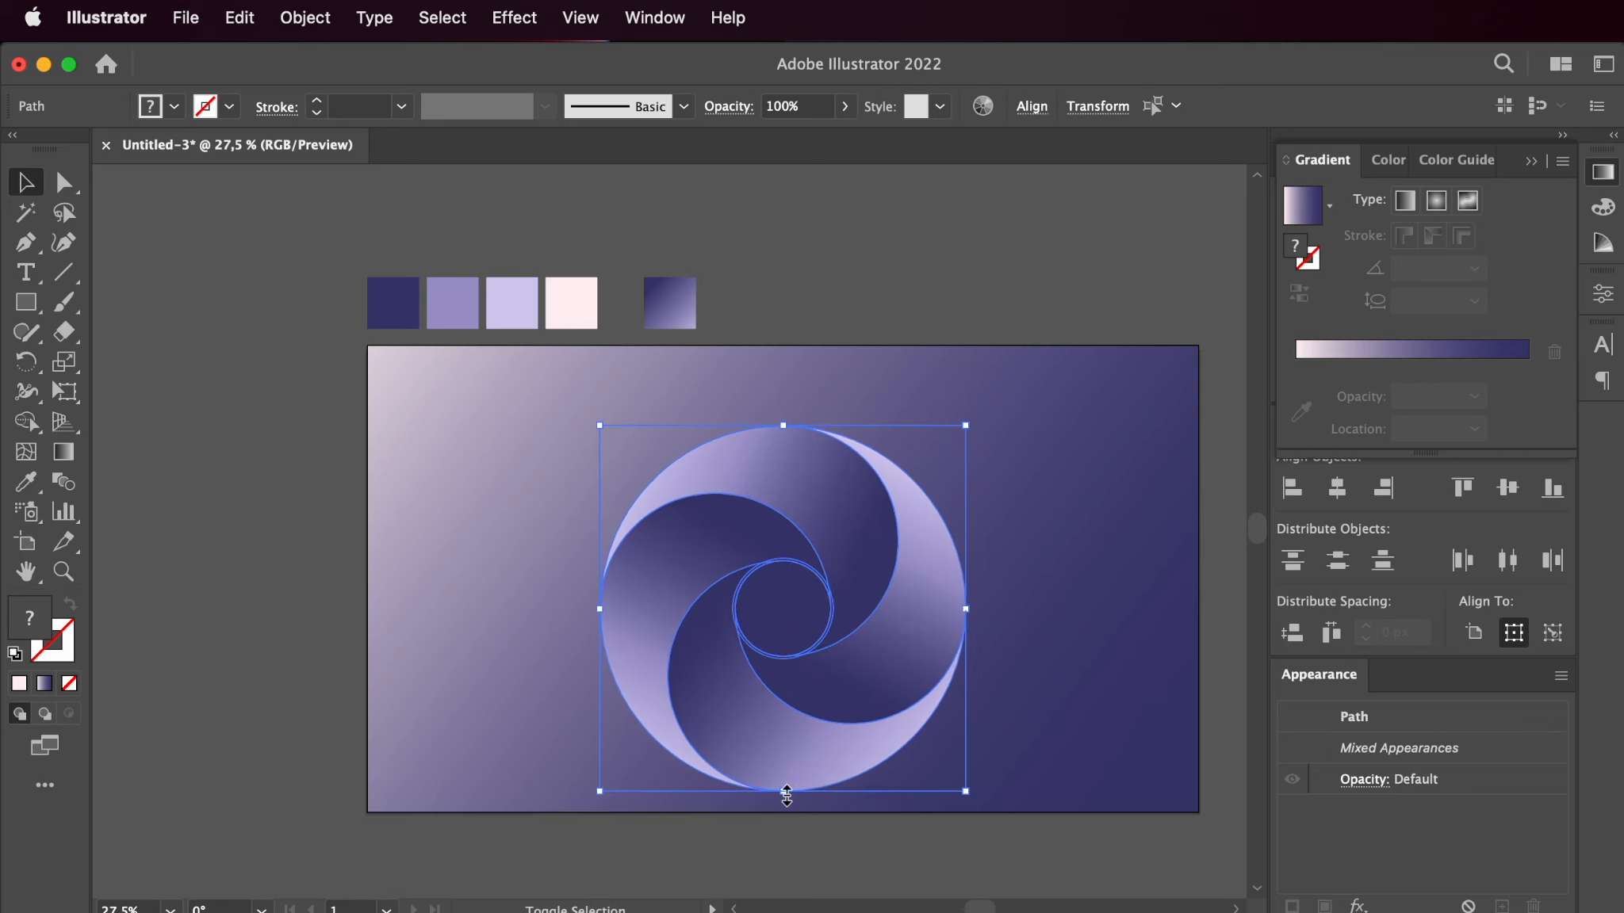
pyautogui.moveTo(785, 424); pyautogui.dragTo(785, 376)
# - Group the spiral pieces and centre the group vertically on the artboard
pyautogui.press('super+g')
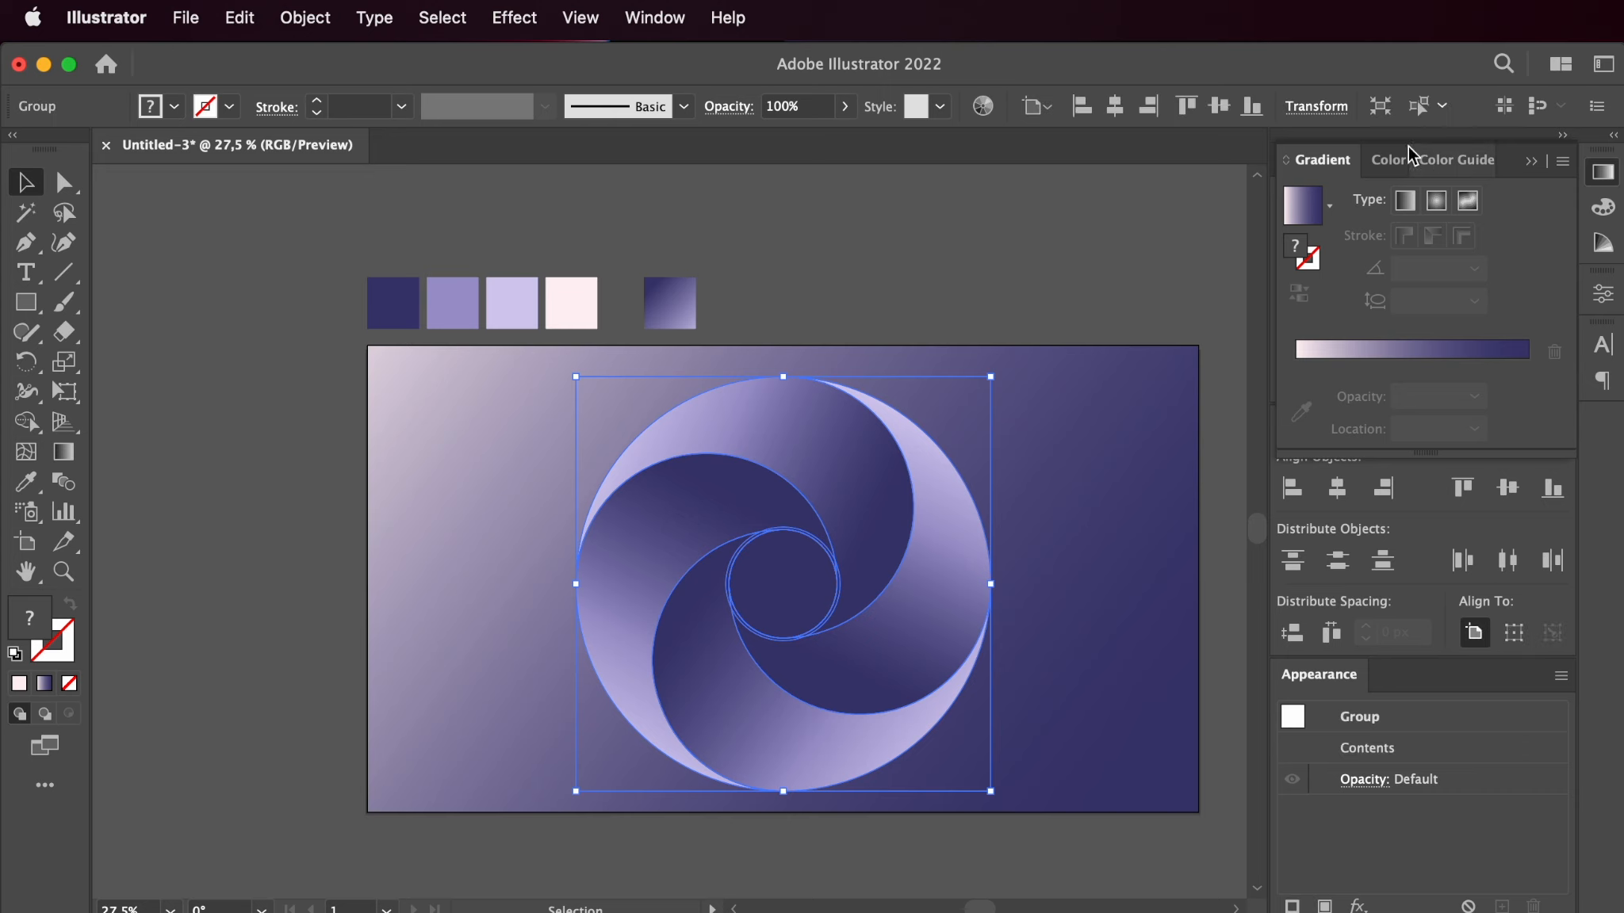
pyautogui.click(1219, 115)
pyautogui.click(1000, 274)
# - Apply the Grain texture effect to the background rectangle
pyautogui.click(999, 450)
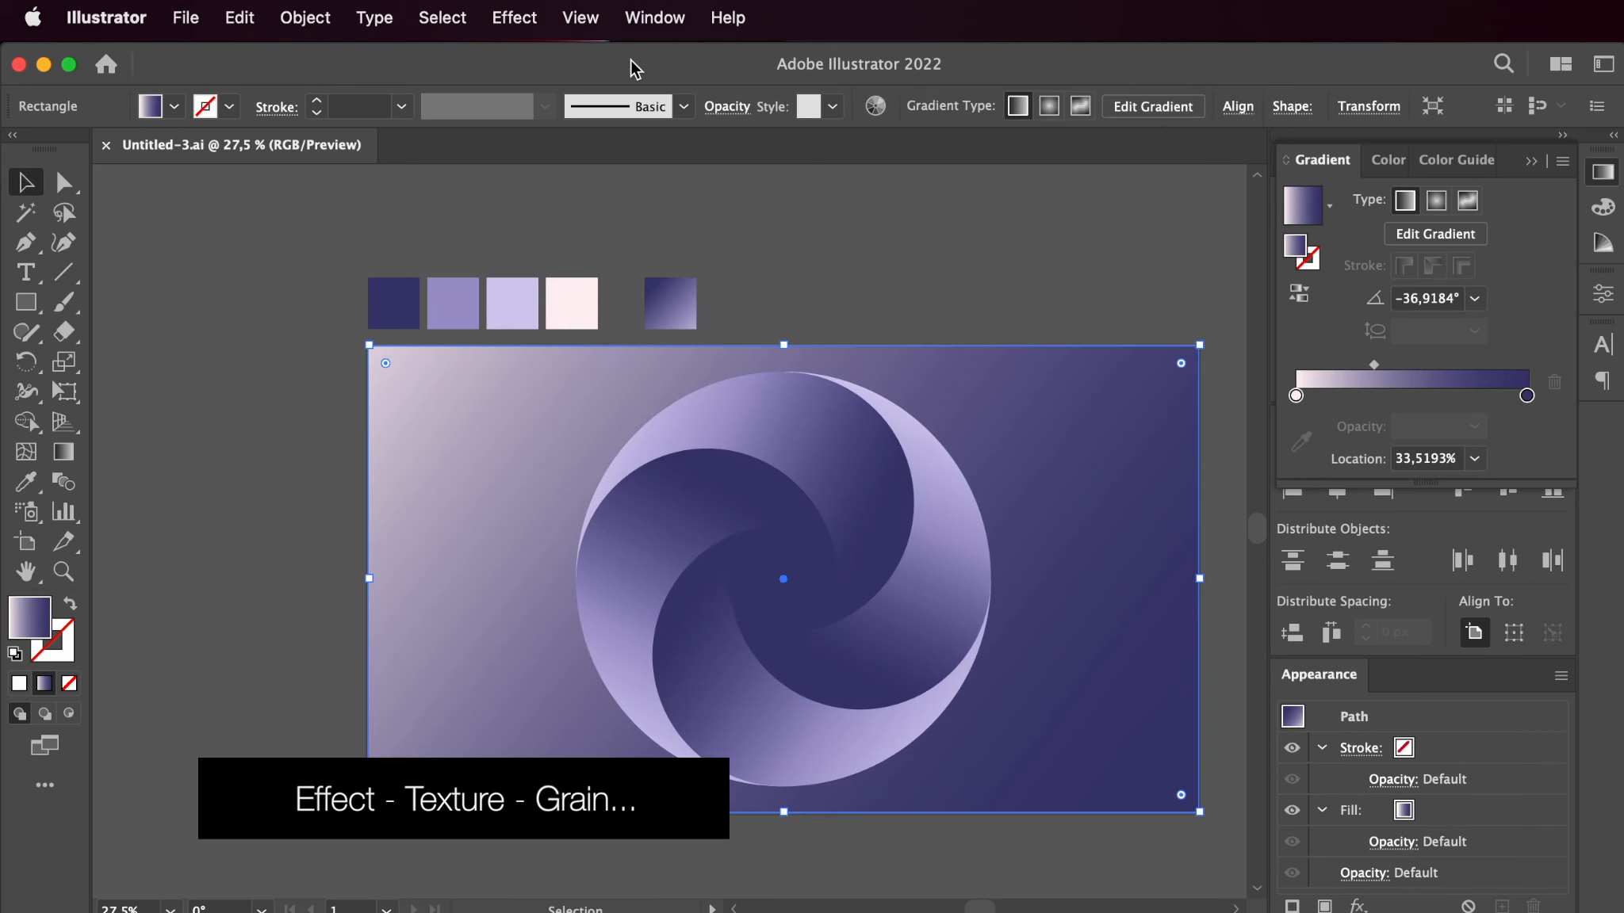
pyautogui.click(517, 19)
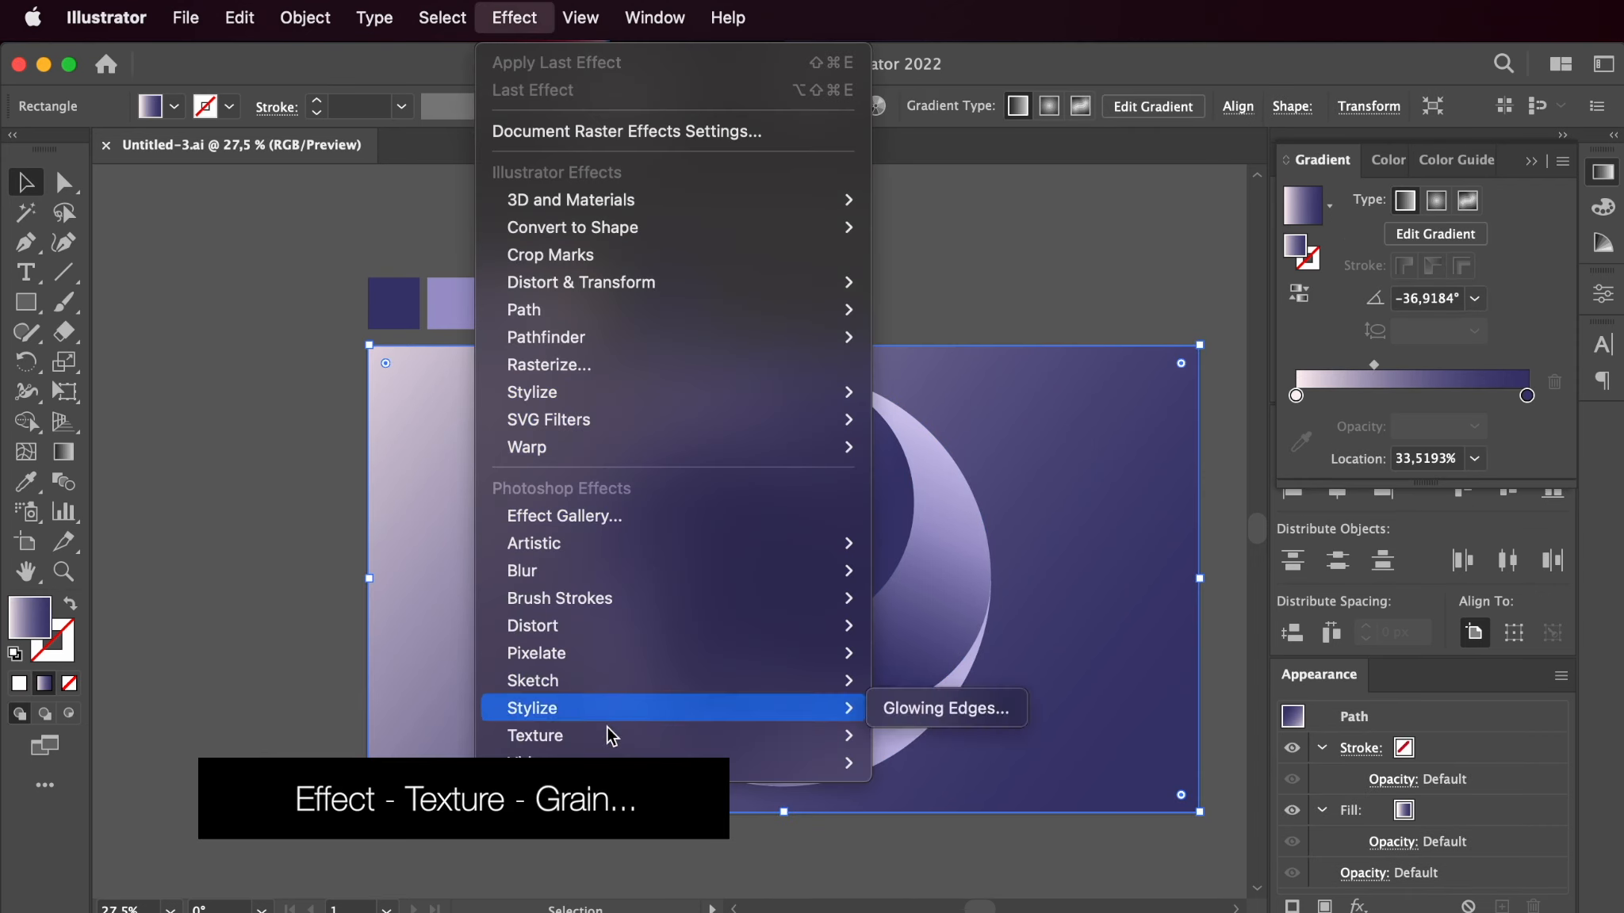
pyautogui.moveTo(611, 736)
pyautogui.click(915, 764)
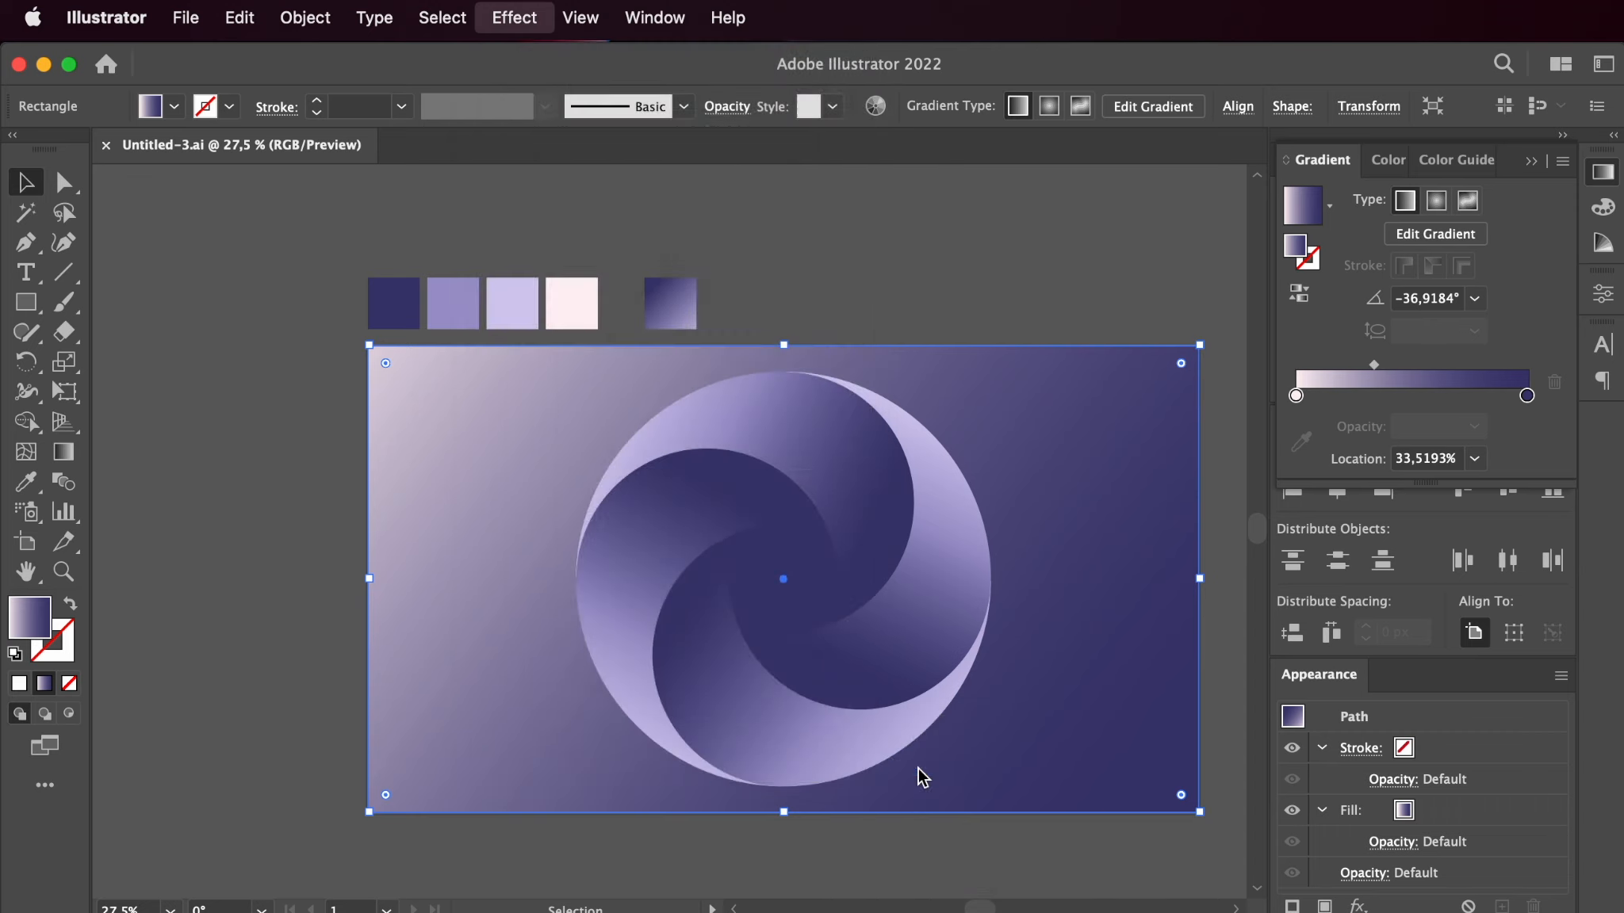
pyautogui.click(932, 112)
pyautogui.click(947, 287)
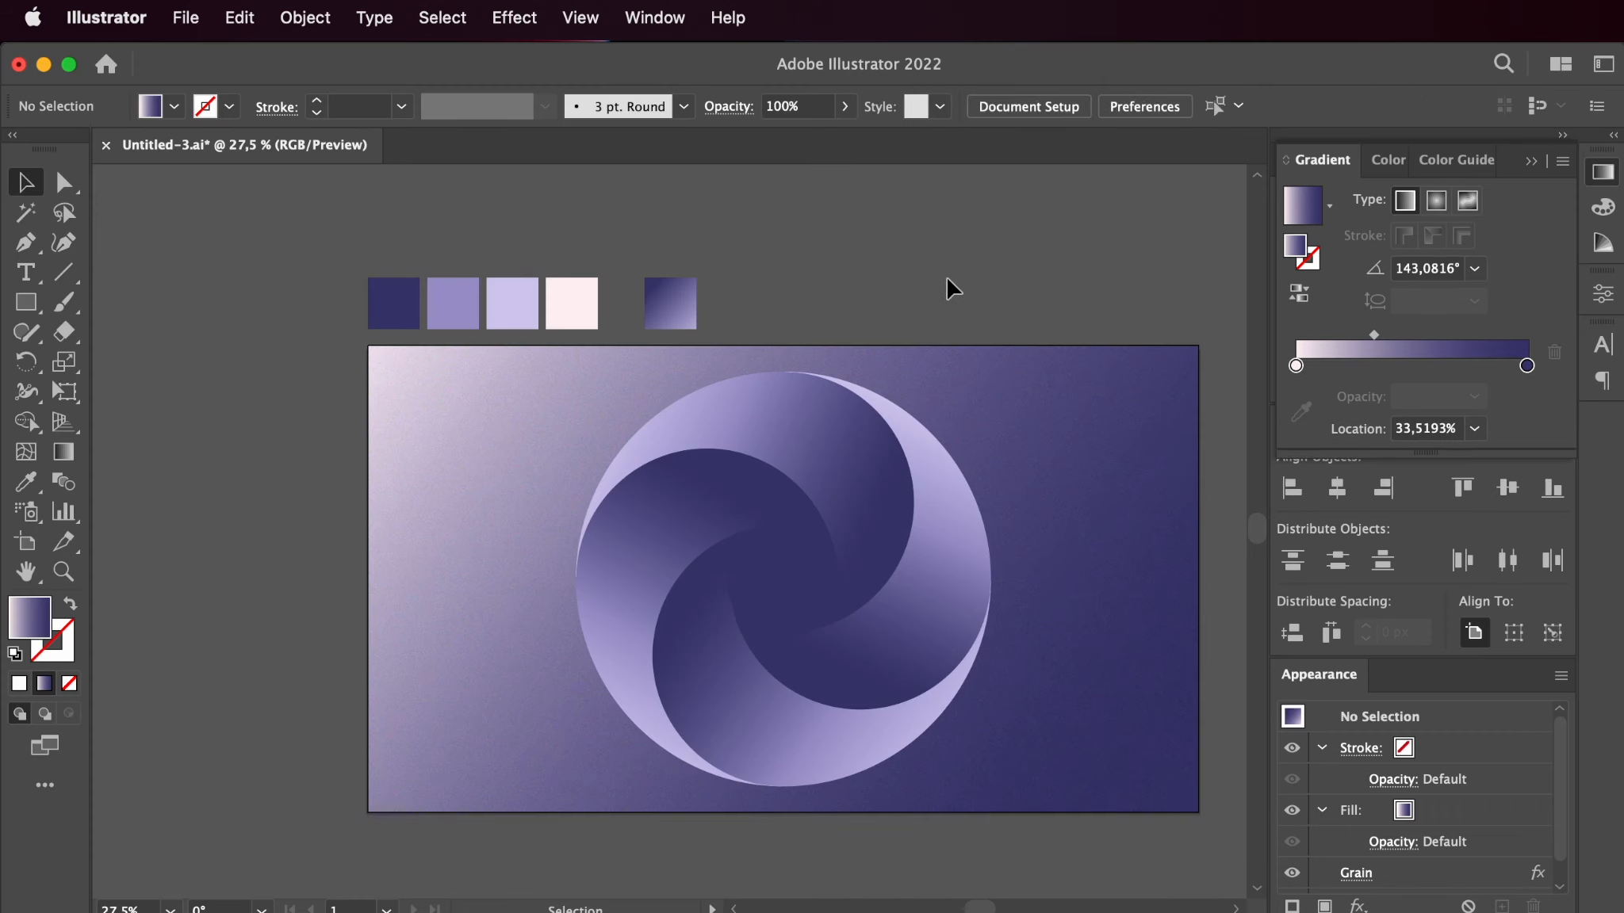
# - Scale the spiral group down proportionally from its centre to about 87% of its size
pyautogui.click(982, 555)
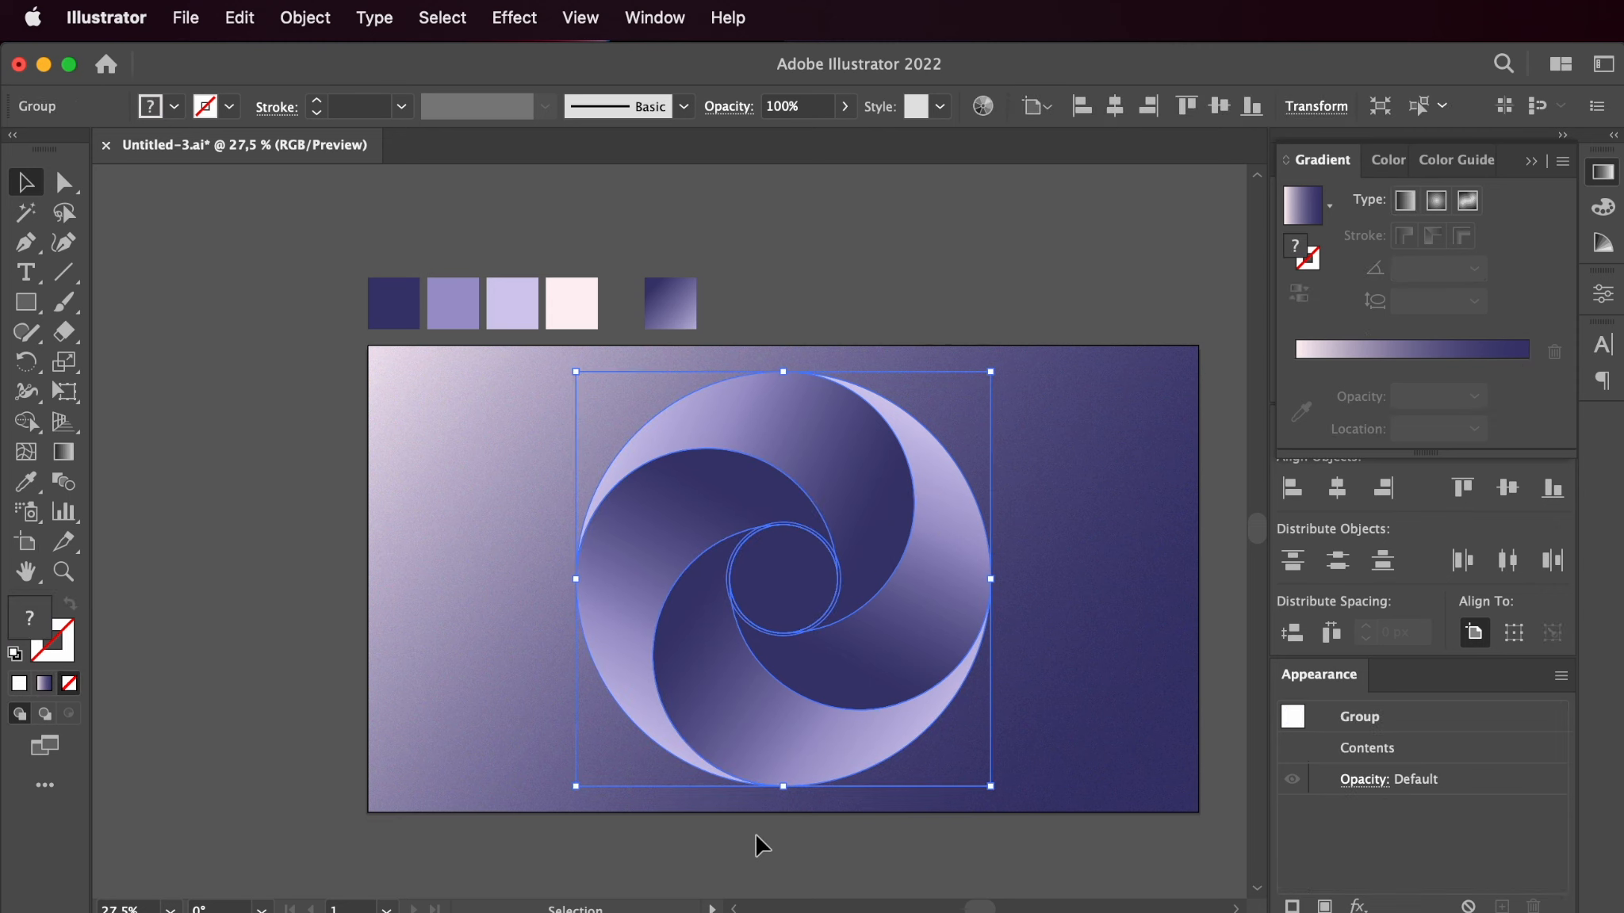
pyautogui.moveTo(783, 785); pyautogui.dragTo(779, 757)
pyautogui.click(906, 300)
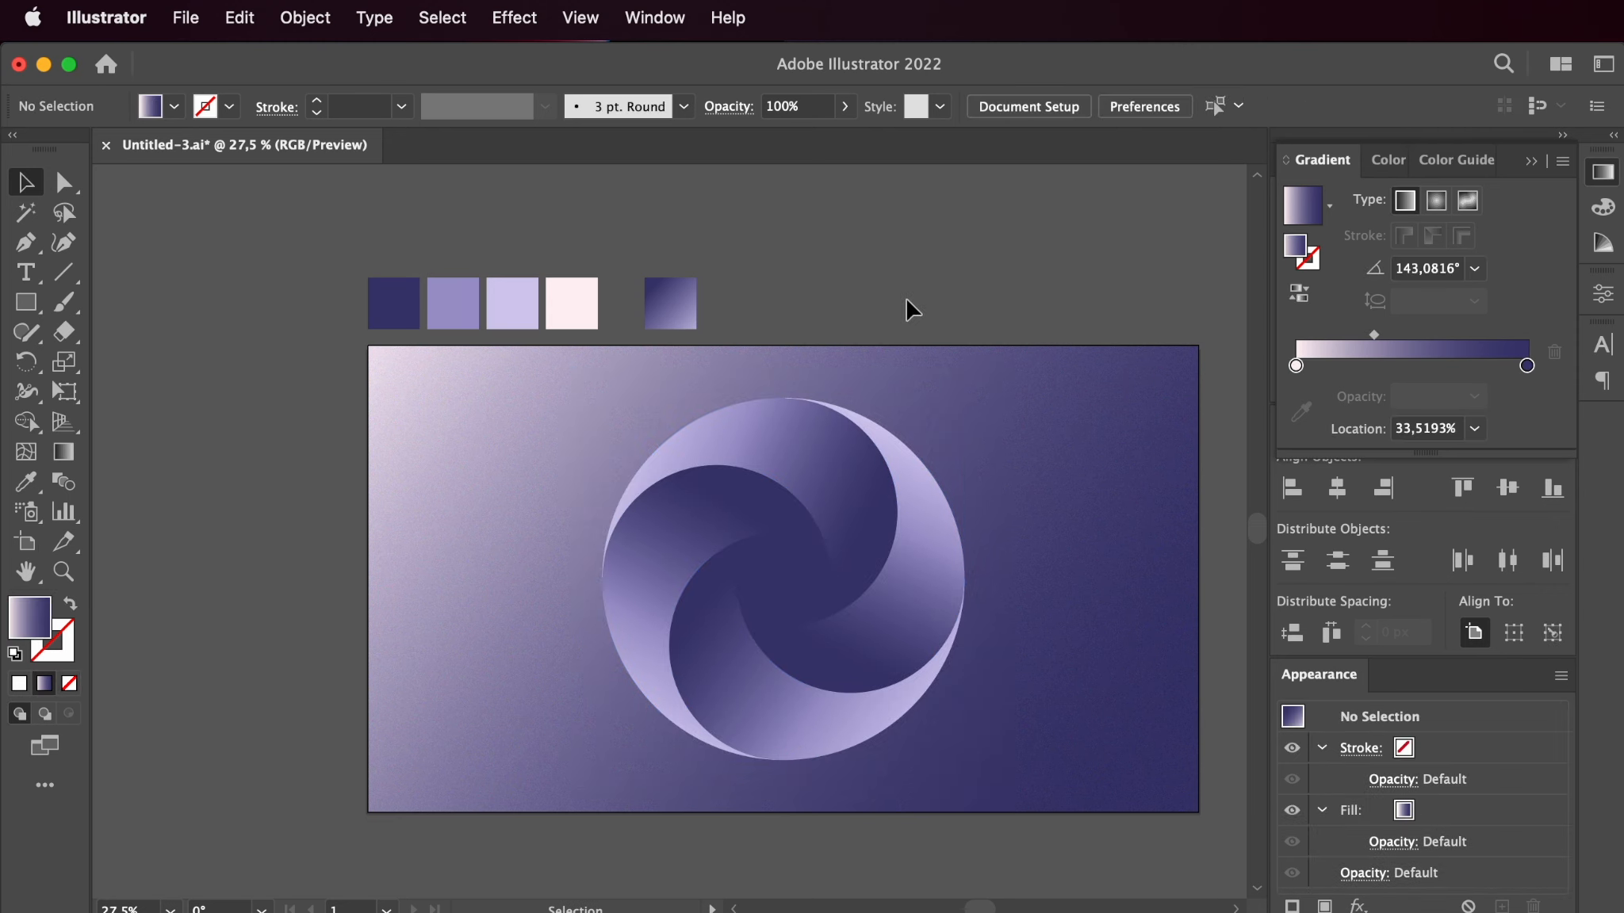